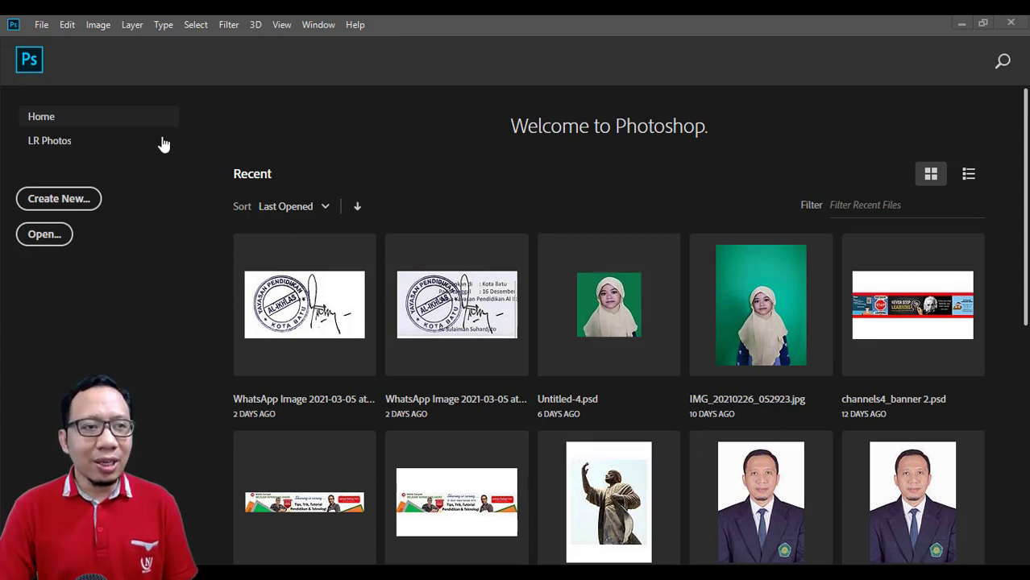
Create a new A4 landscape document, 297 x 210 mm at 300 pixels/inch, in RGB Color with a white background
click(42, 27)
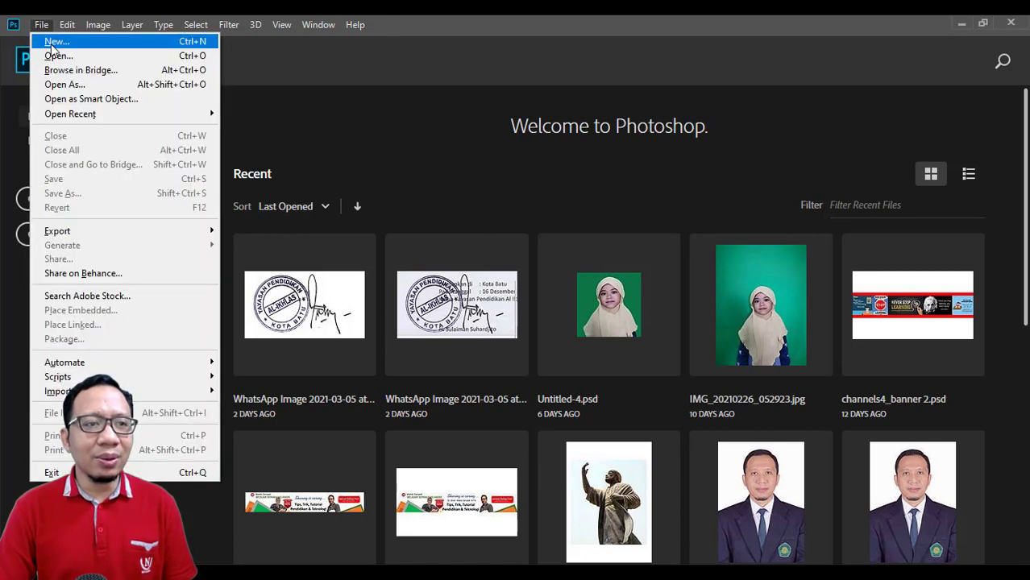
click(52, 41)
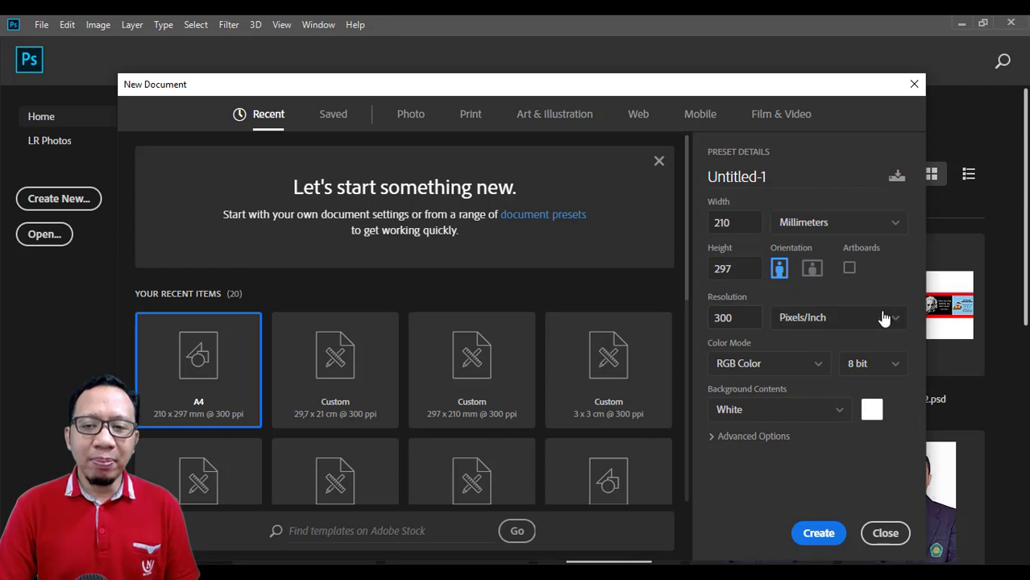
click(817, 270)
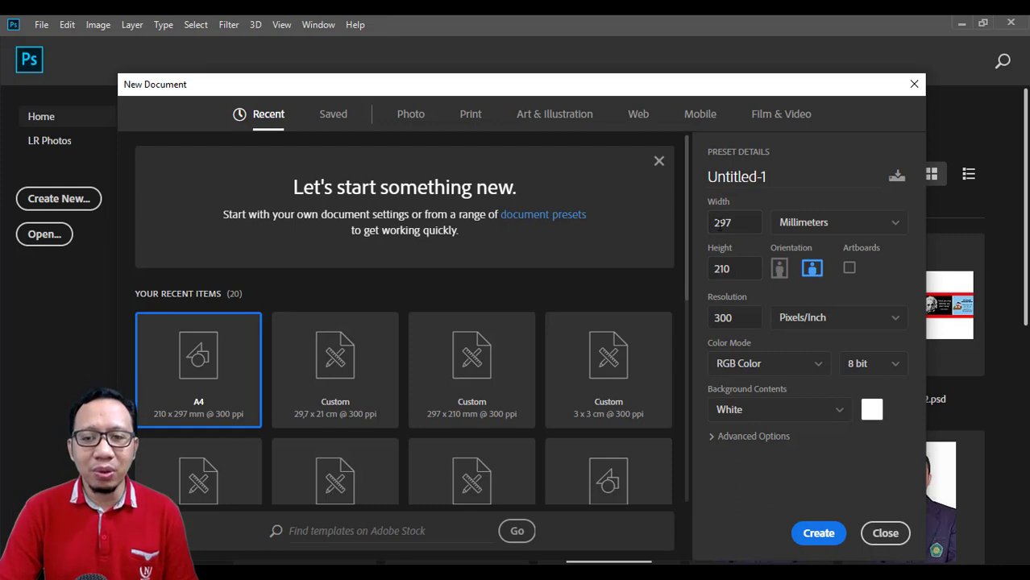
double_click(734, 223)
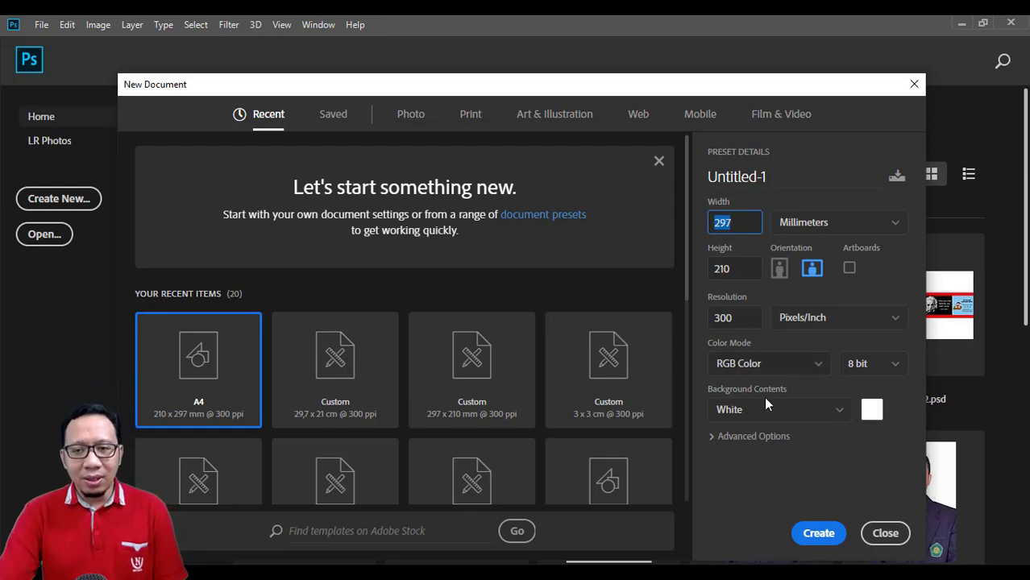
click(819, 534)
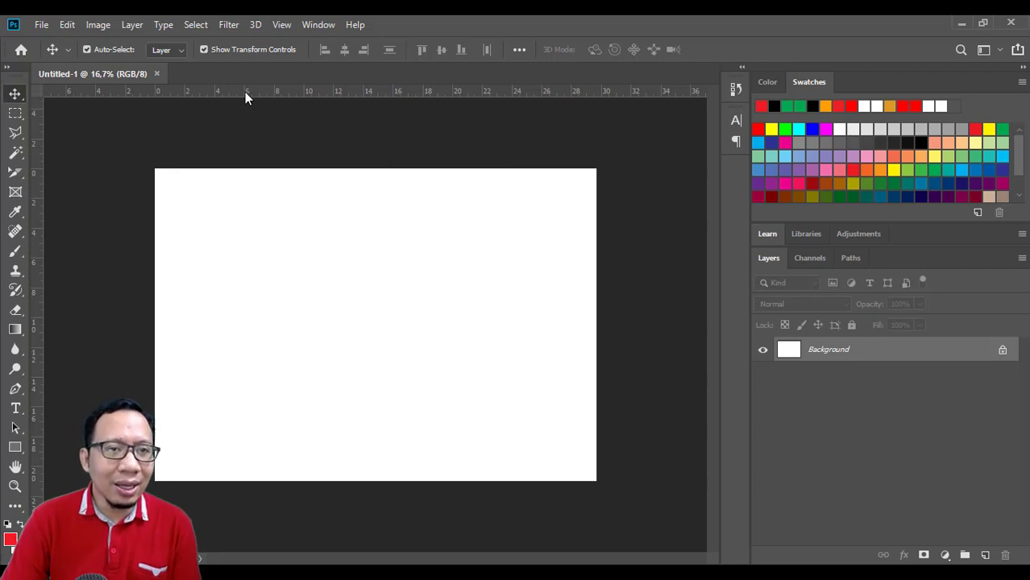
Cycle the ruler units through pixels, inches, points, picas and percent, returning to centimeters
right_click(440, 95)
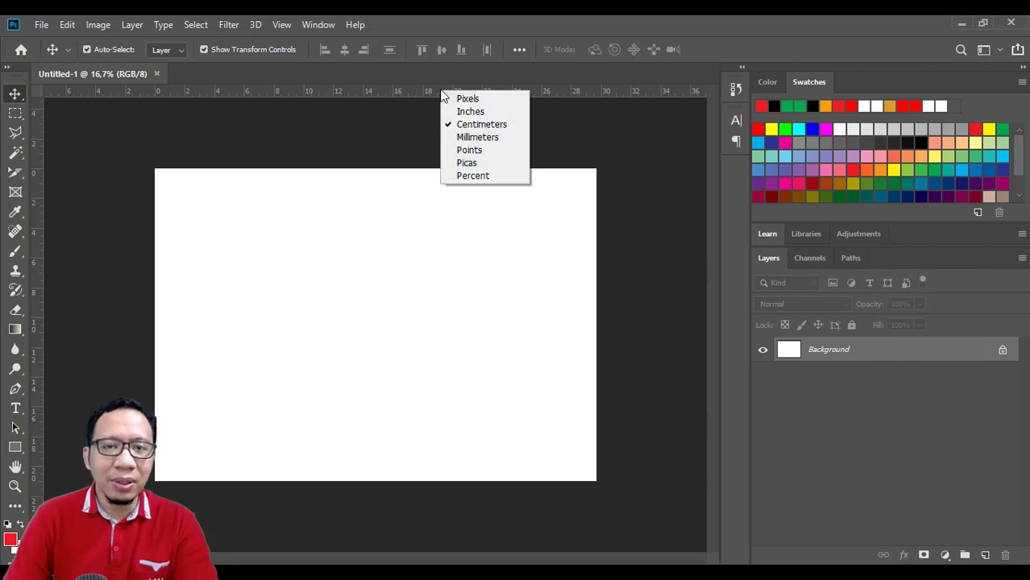
click(481, 100)
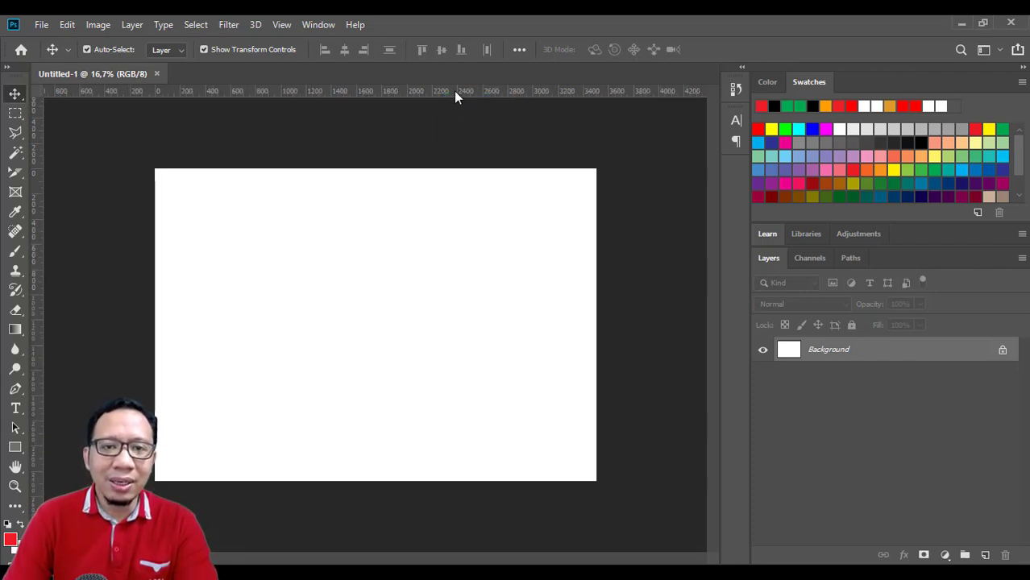
right_click(454, 91)
click(469, 115)
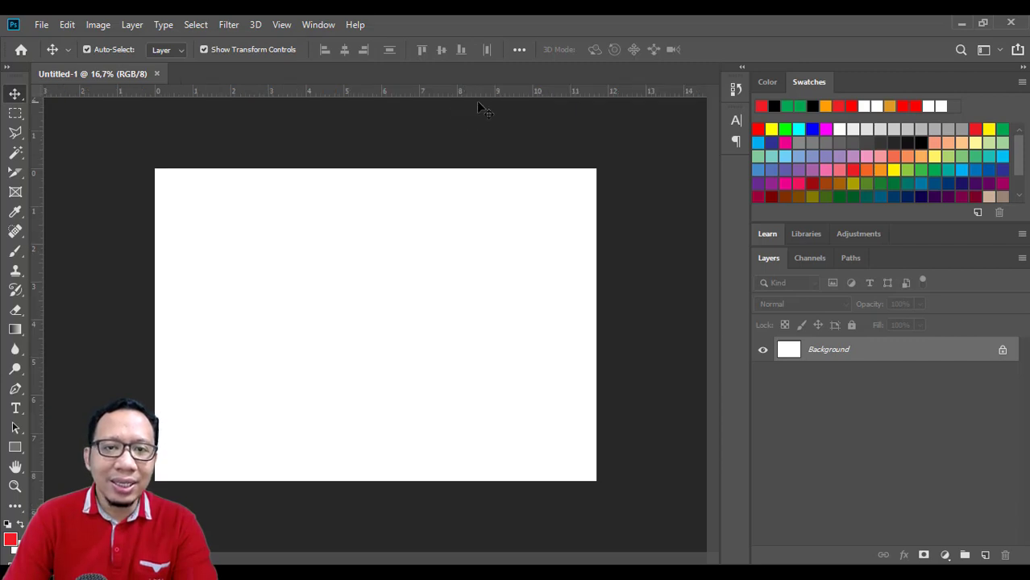
right_click(455, 91)
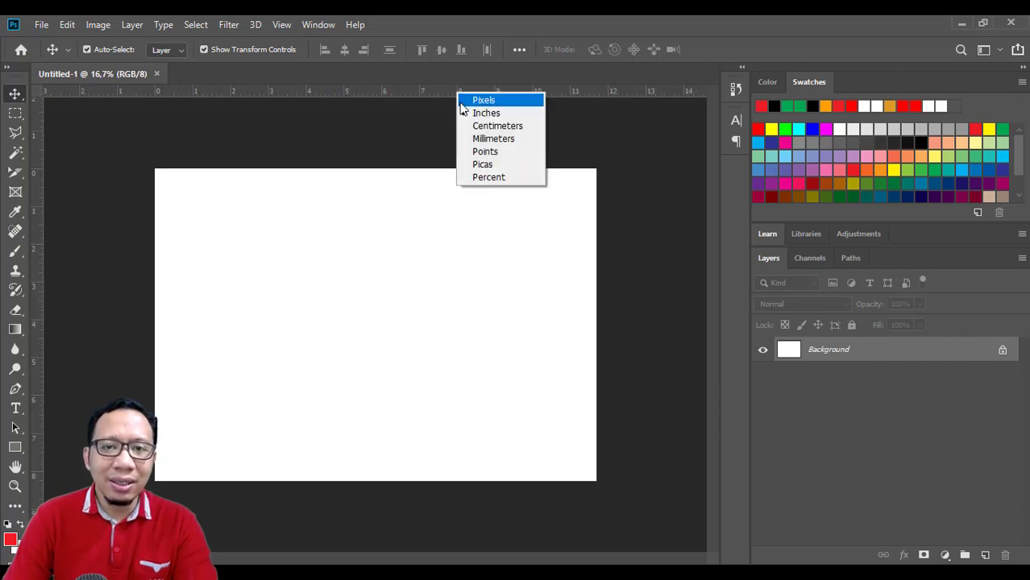
click(495, 153)
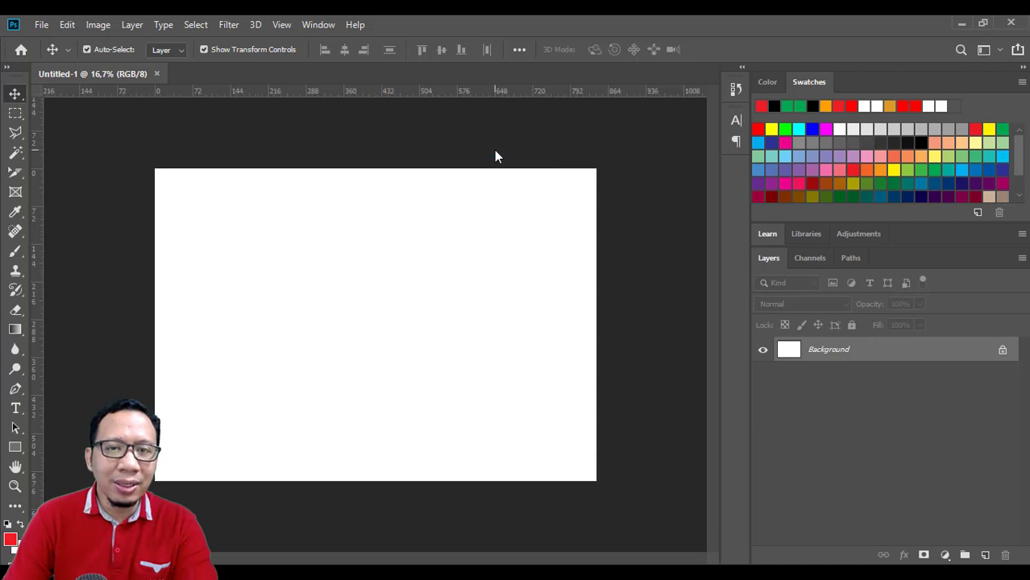
right_click(473, 85)
click(500, 157)
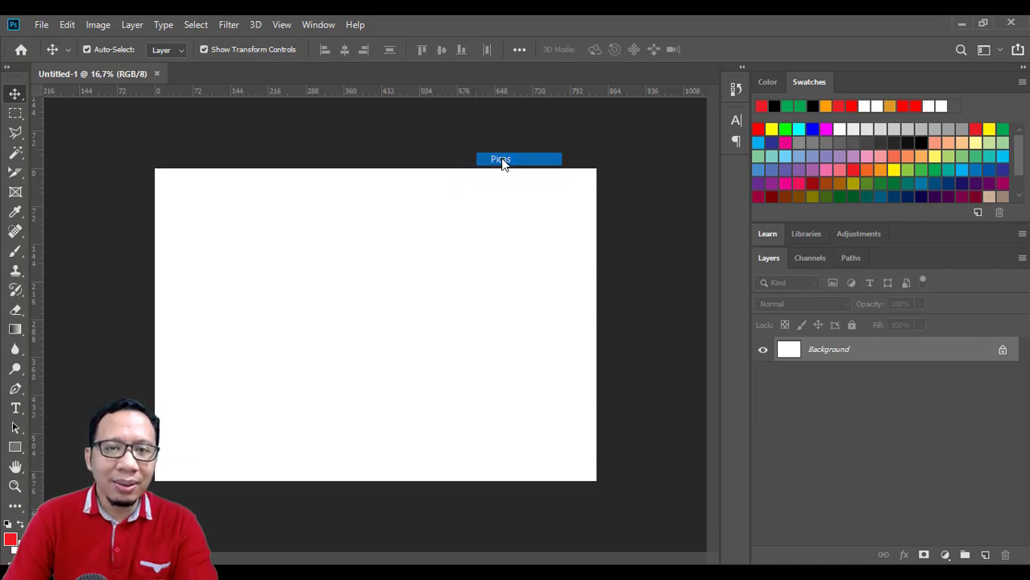
right_click(478, 91)
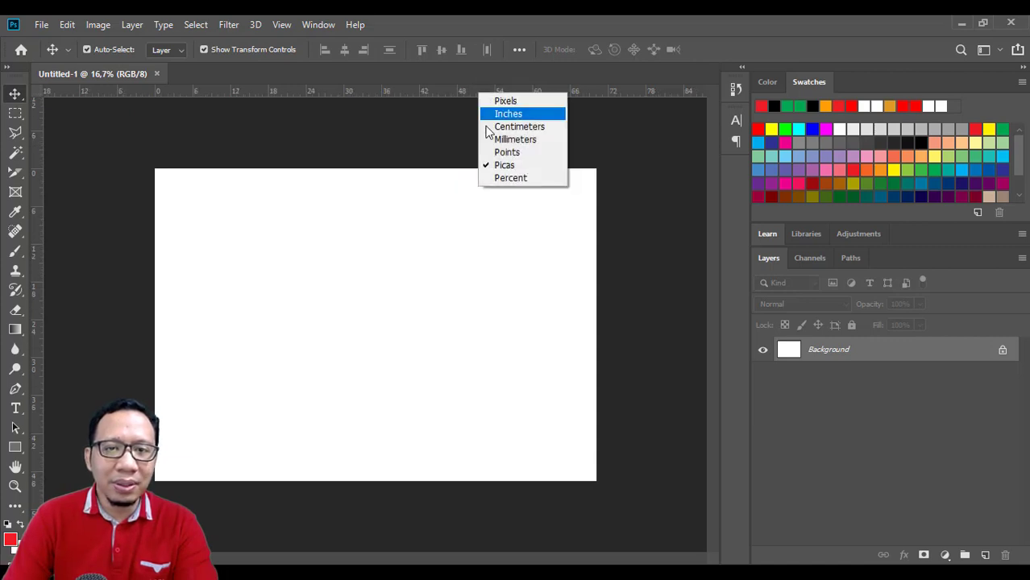
click(501, 178)
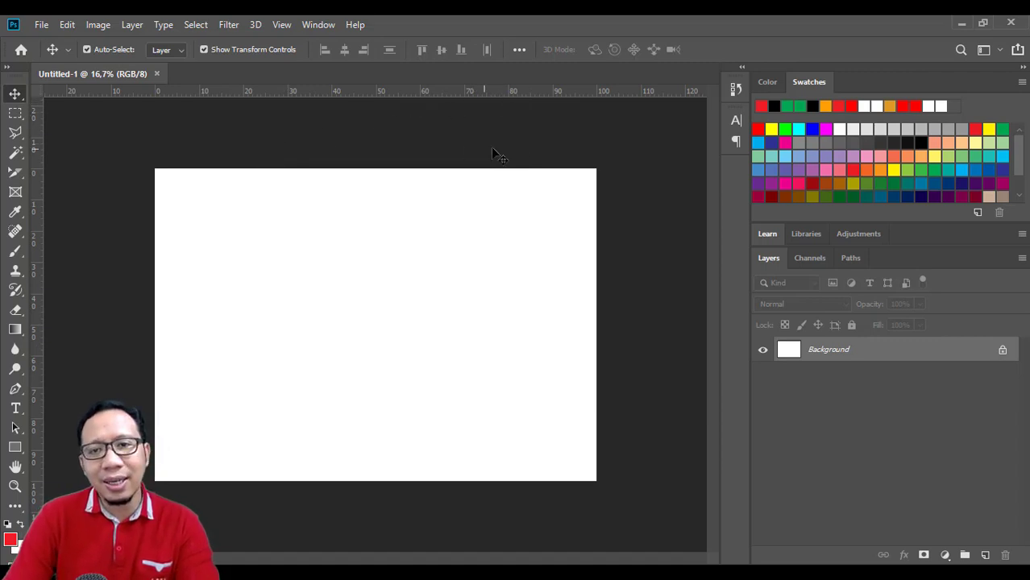
right_click(479, 90)
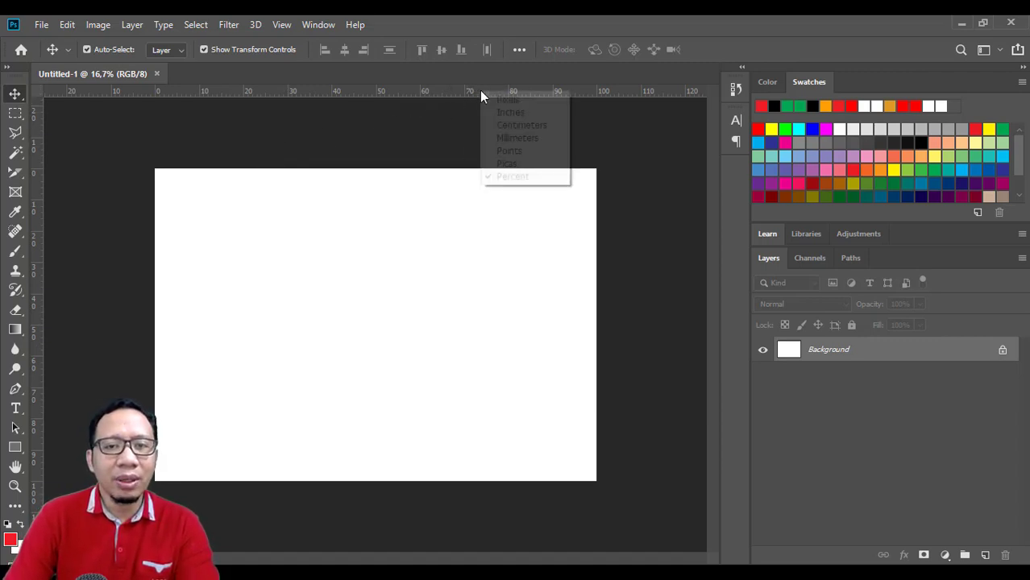
click(497, 127)
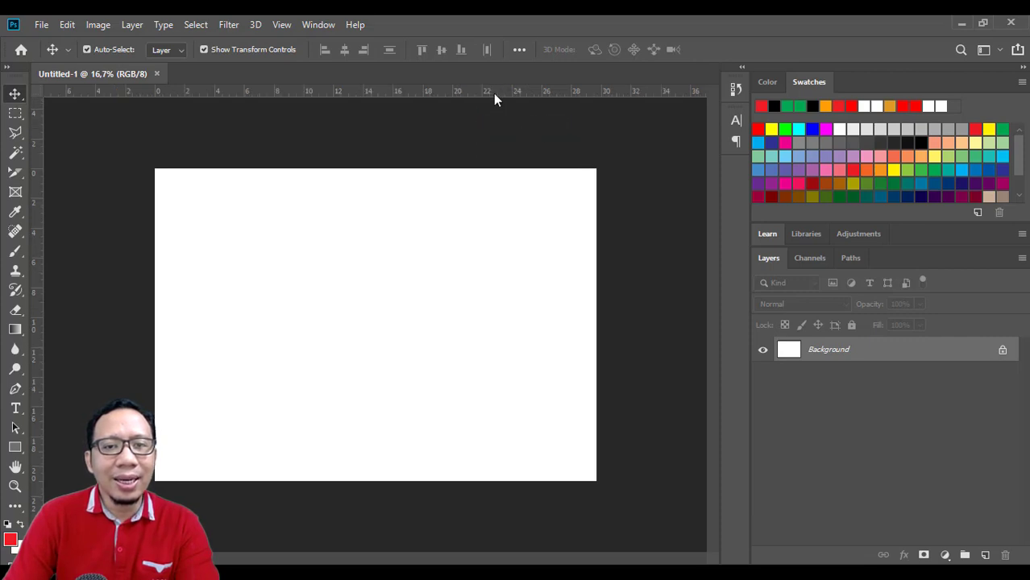
Switch the ruler units to pixels and back to centimeters
right_click(494, 95)
click(501, 102)
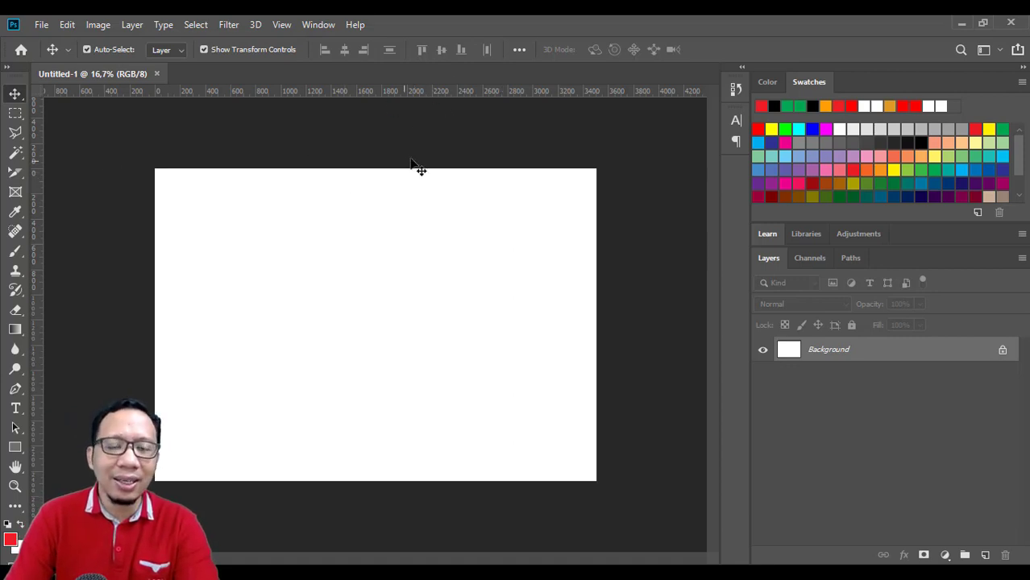
right_click(453, 91)
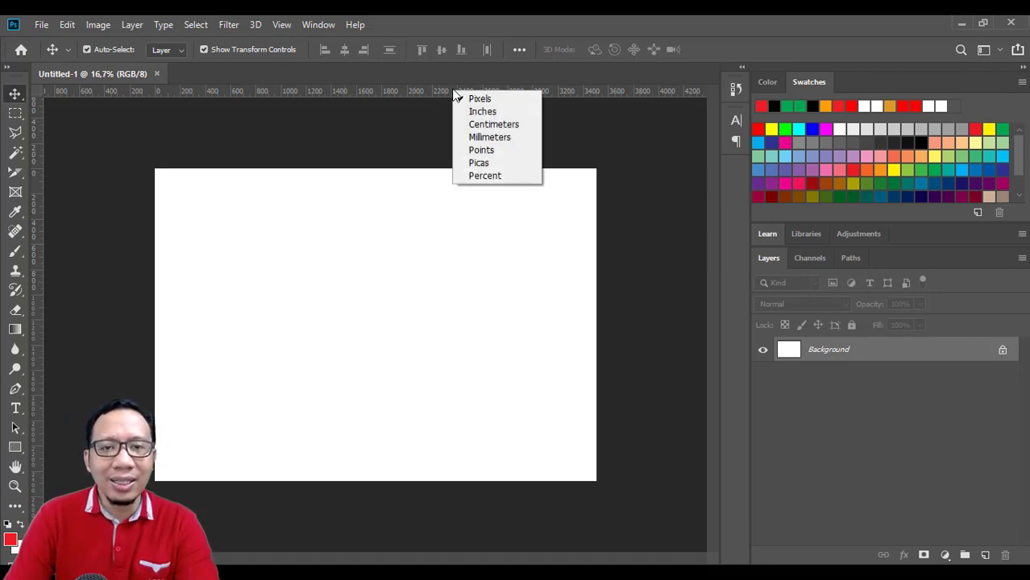
click(483, 124)
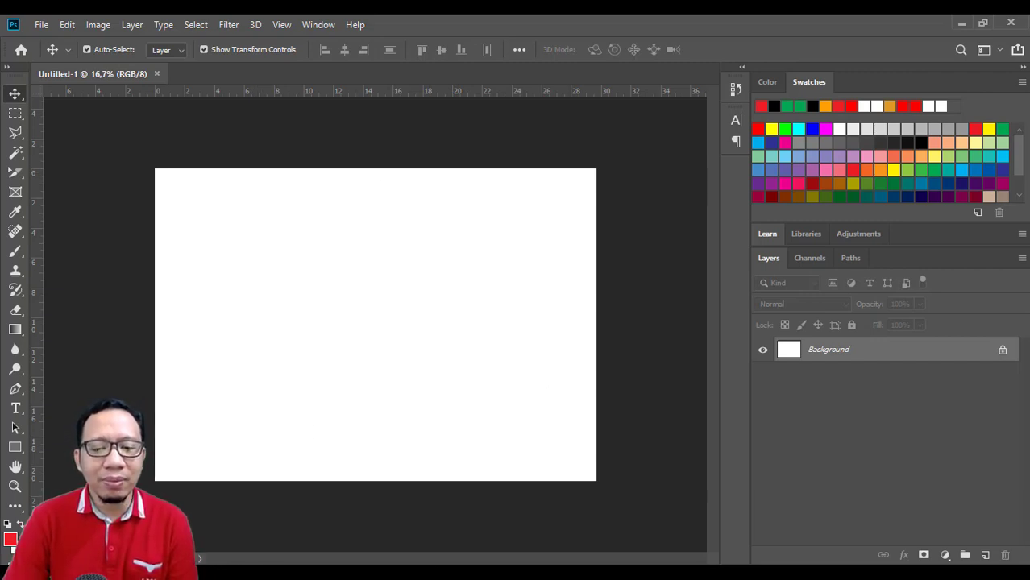
Switch to Calculator and divide the page width of 297 by 3 to work out the column width
mouse_move(649, 575)
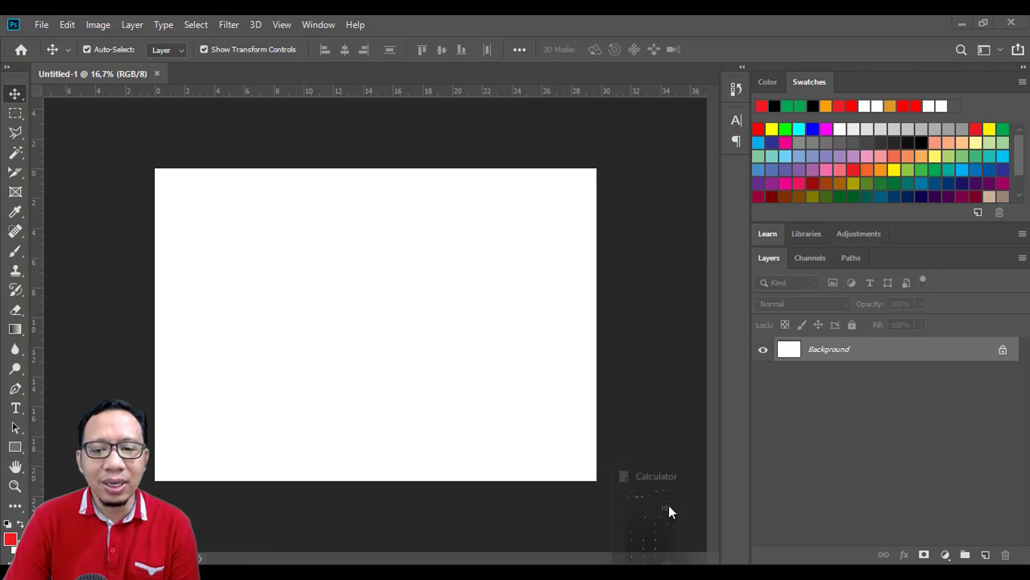
right_click(655, 574)
click(601, 499)
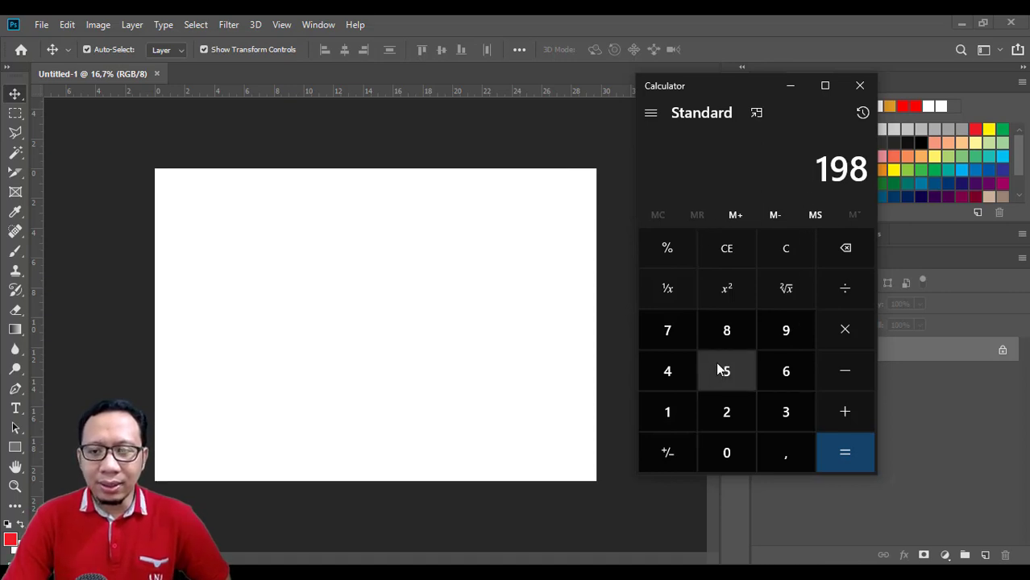
click(738, 412)
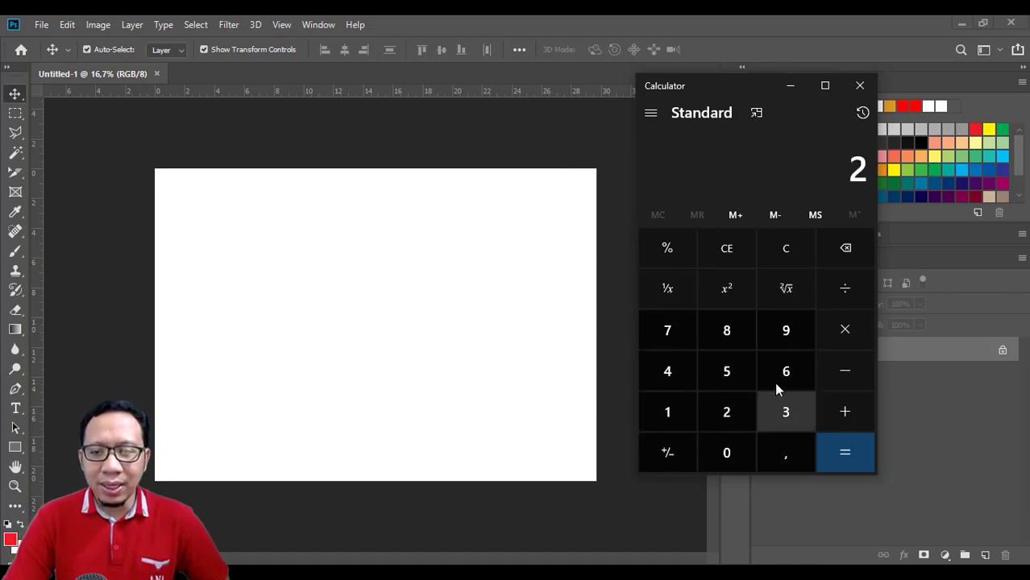
click(791, 330)
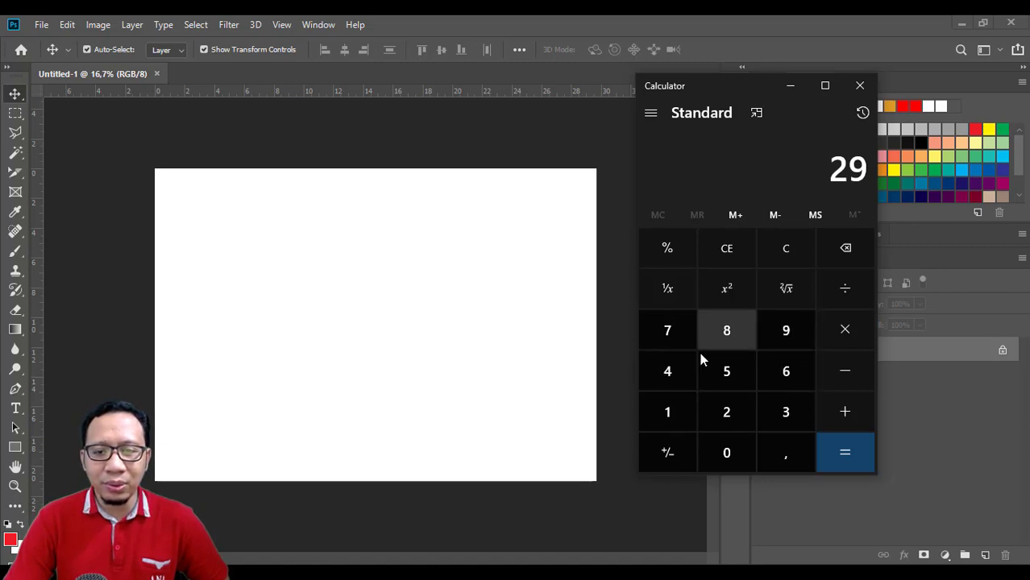
click(675, 339)
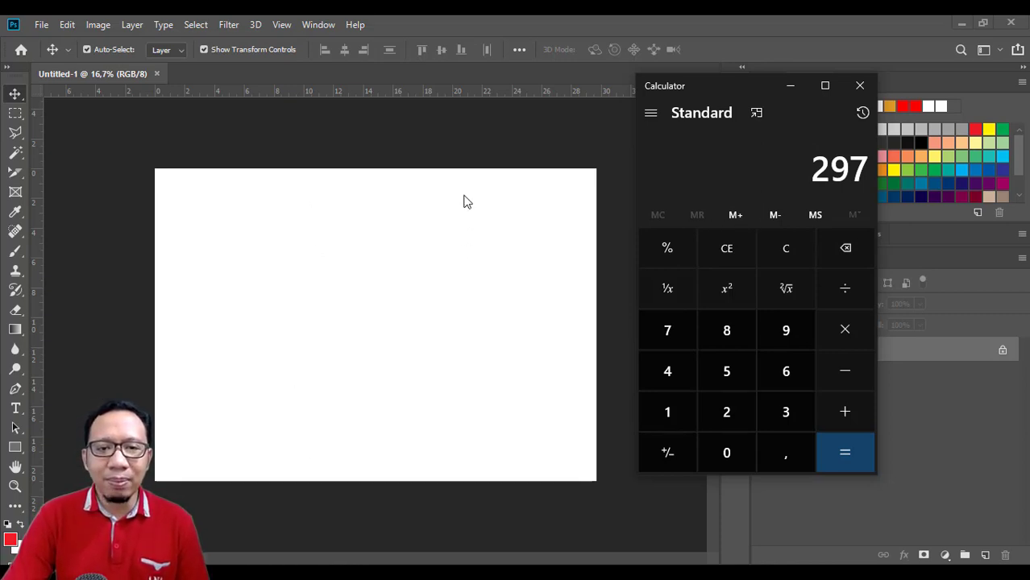
click(829, 288)
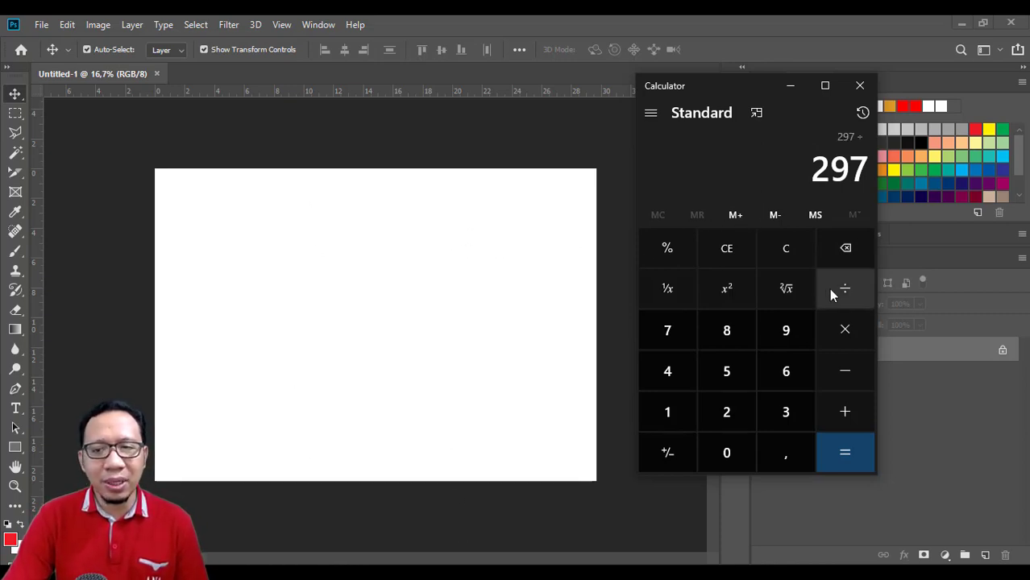
click(783, 419)
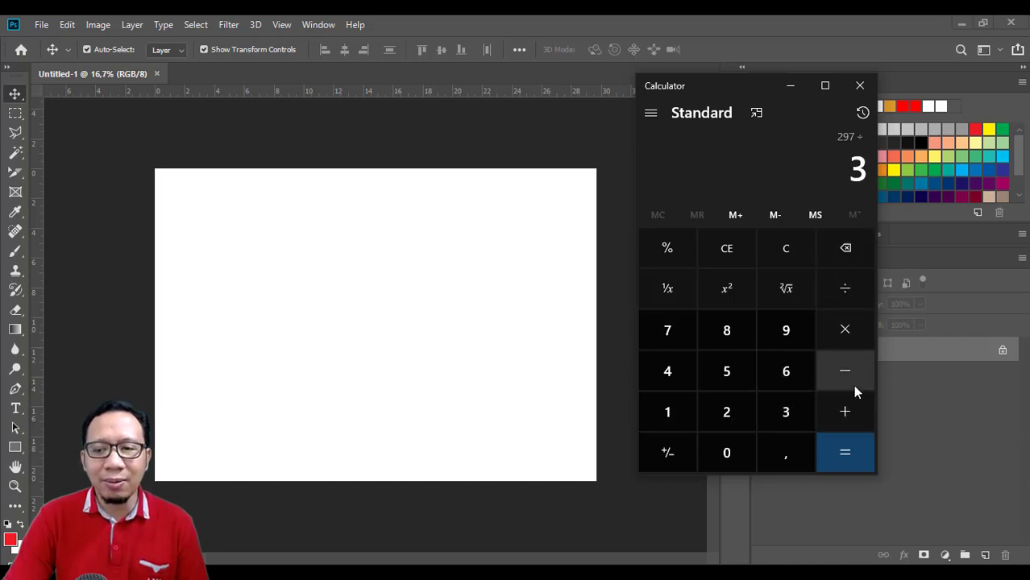
click(846, 453)
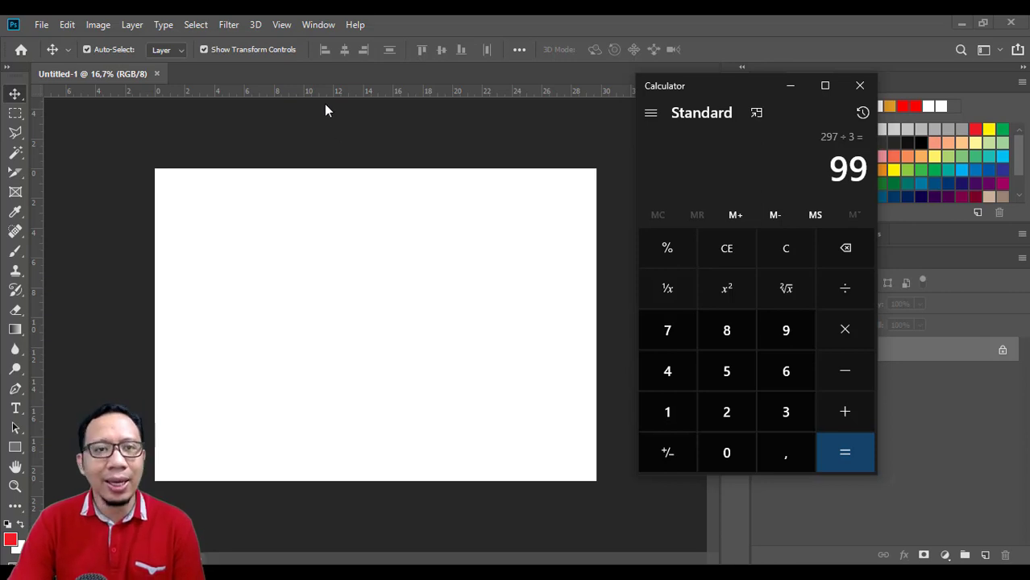
Add a new vertical guide at position 9,9 cm on the blank page
click(281, 25)
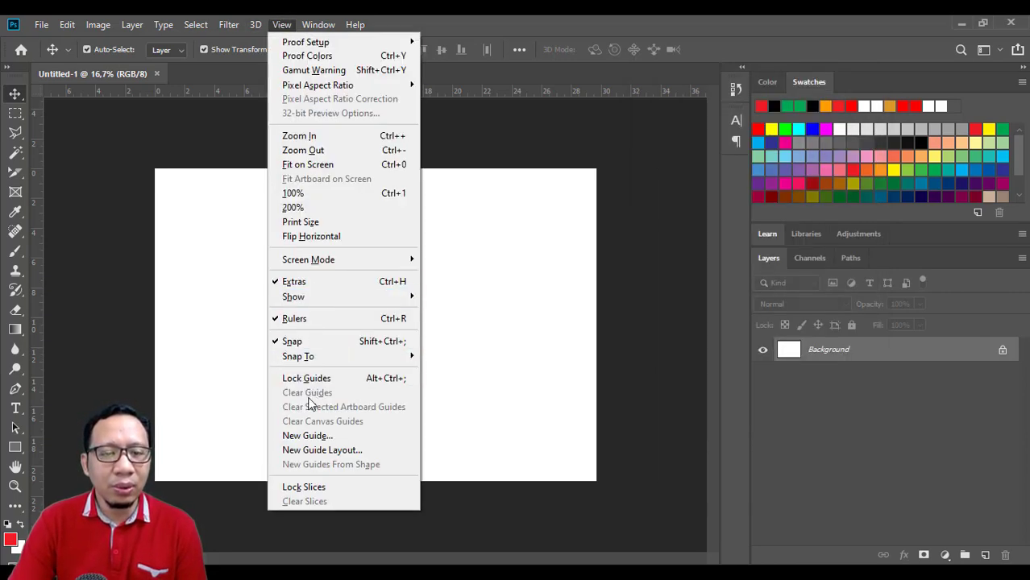
click(322, 436)
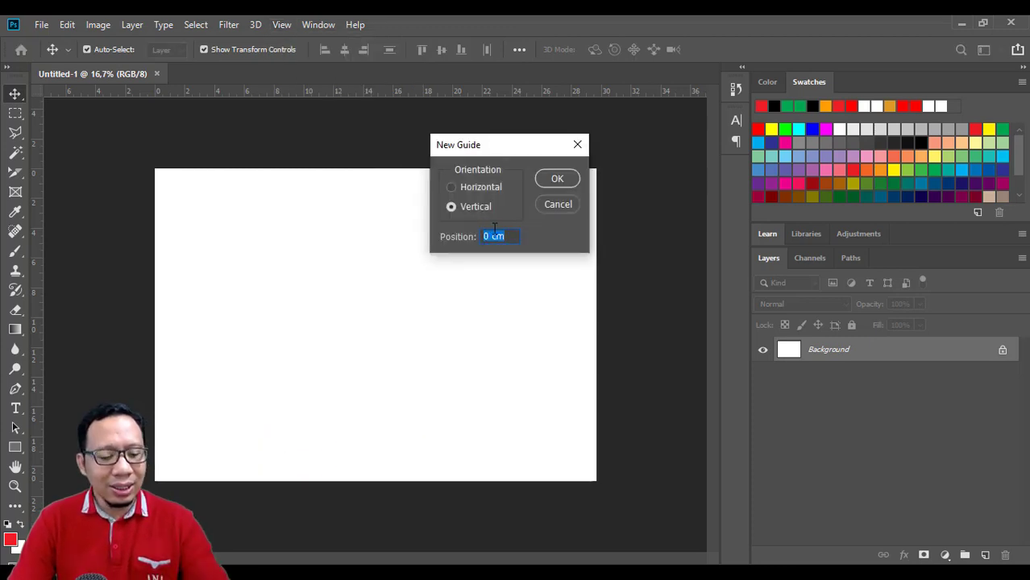
text(9,)
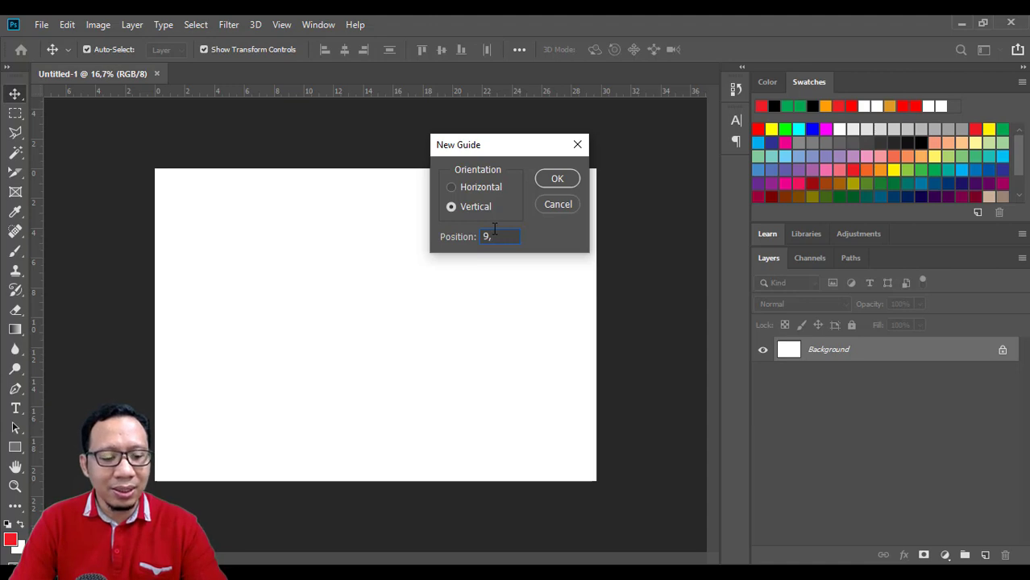
text(9)
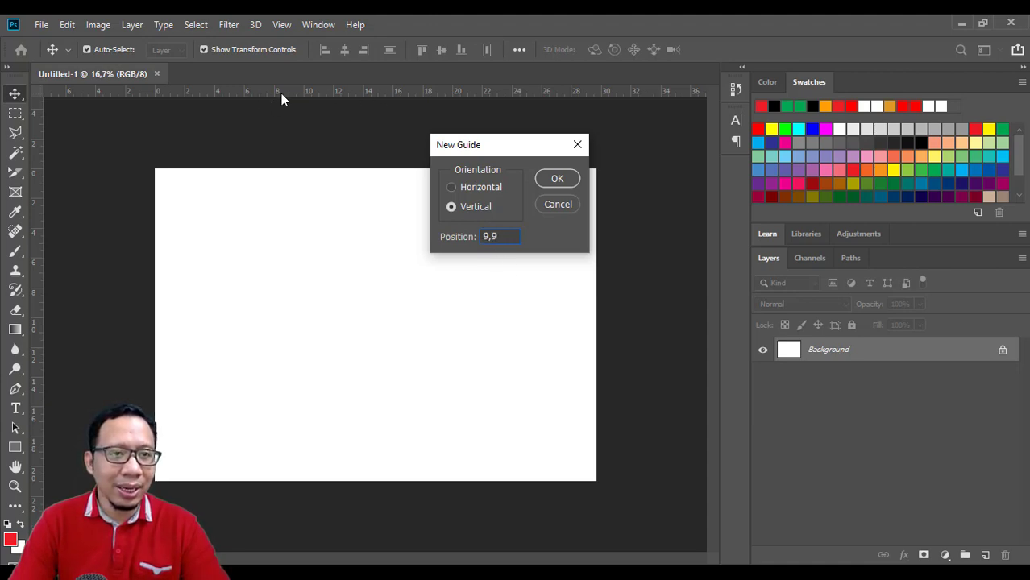
click(554, 179)
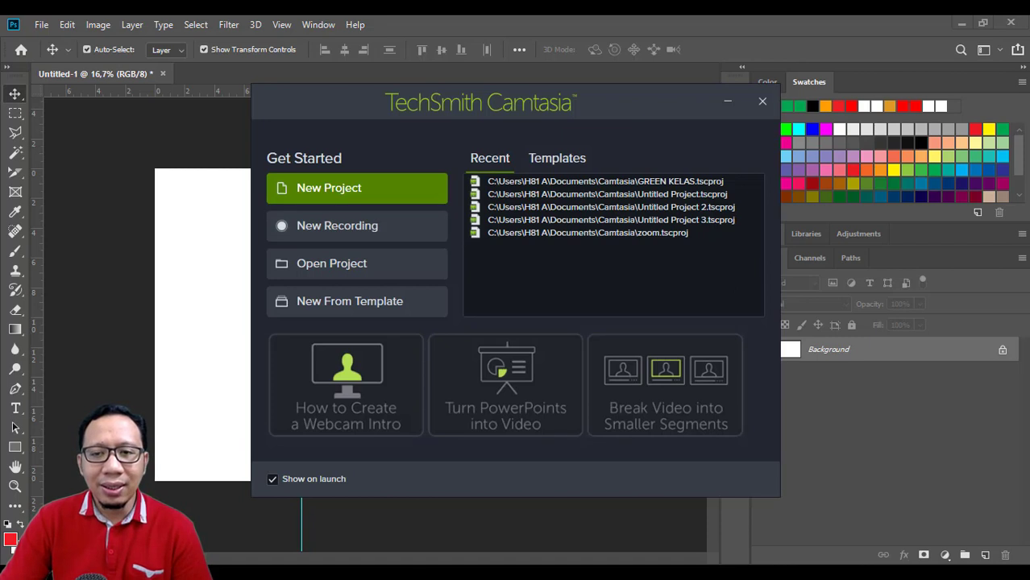
Minimize the Camtasia start window and multiply the previous result in Calculator by 2 for the second guide position
click(620, 106)
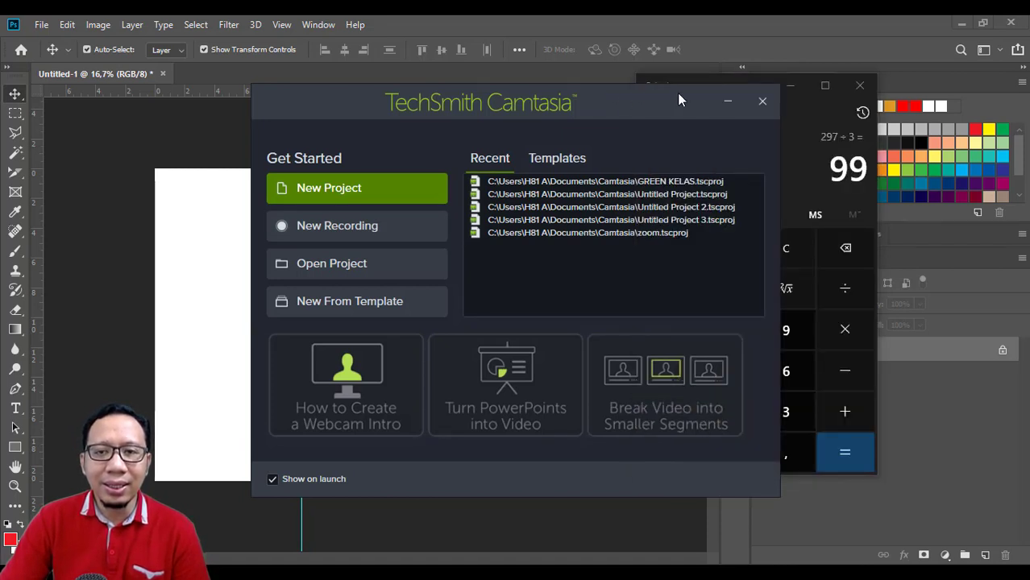
click(725, 100)
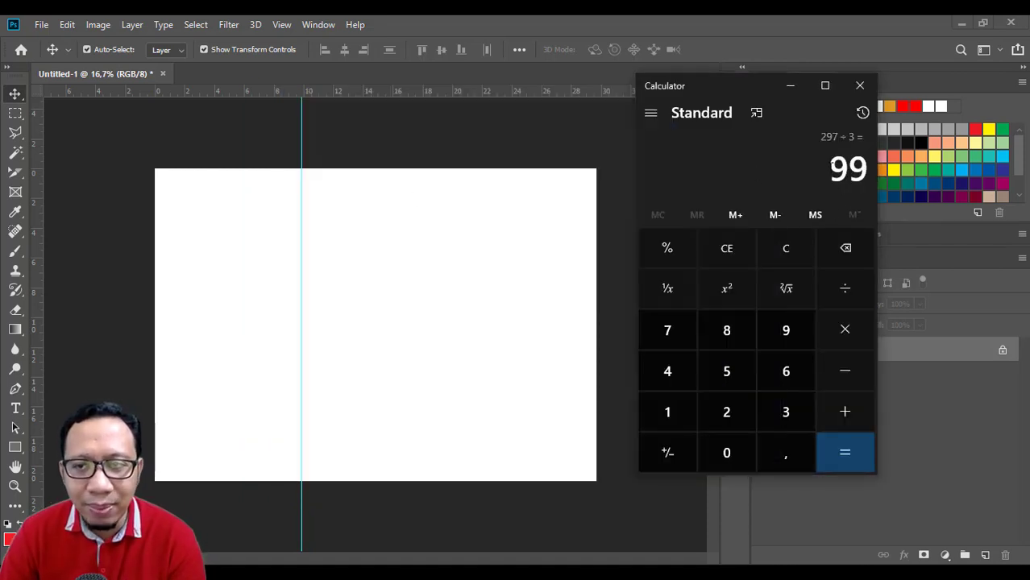
click(828, 349)
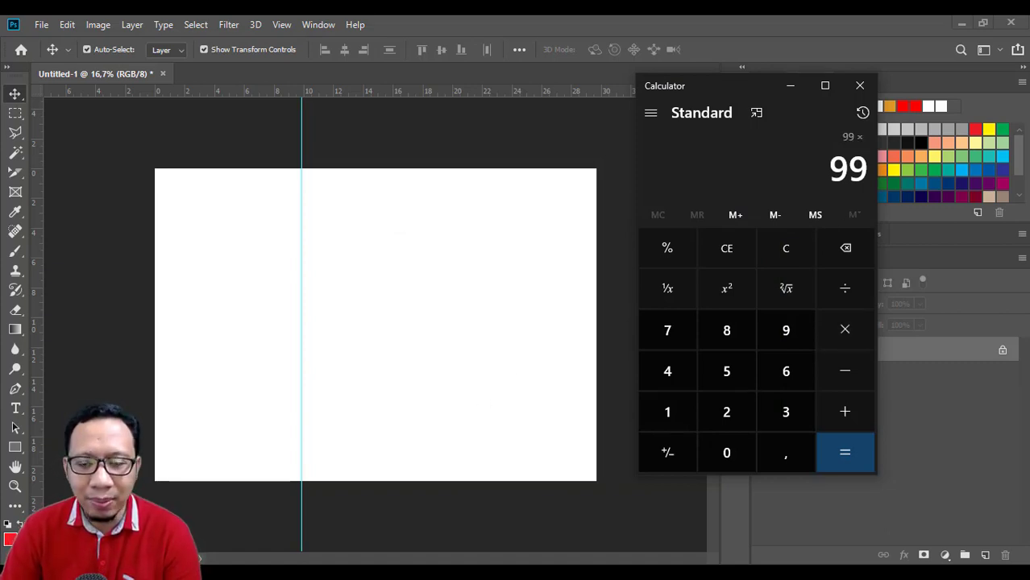
click(716, 425)
click(831, 455)
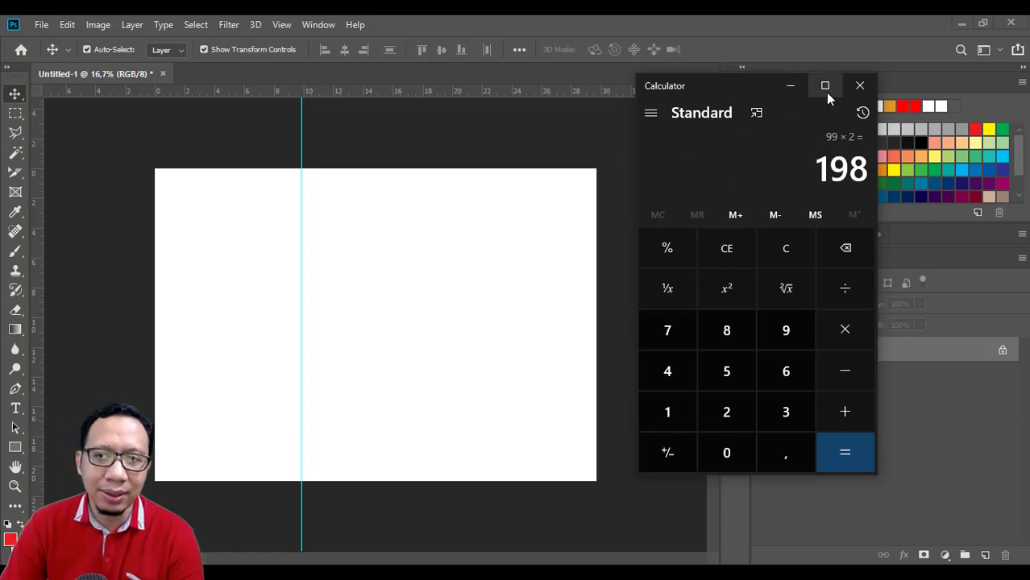
Return to Photoshop and add a second vertical guide at position 19,8 cm
click(295, 28)
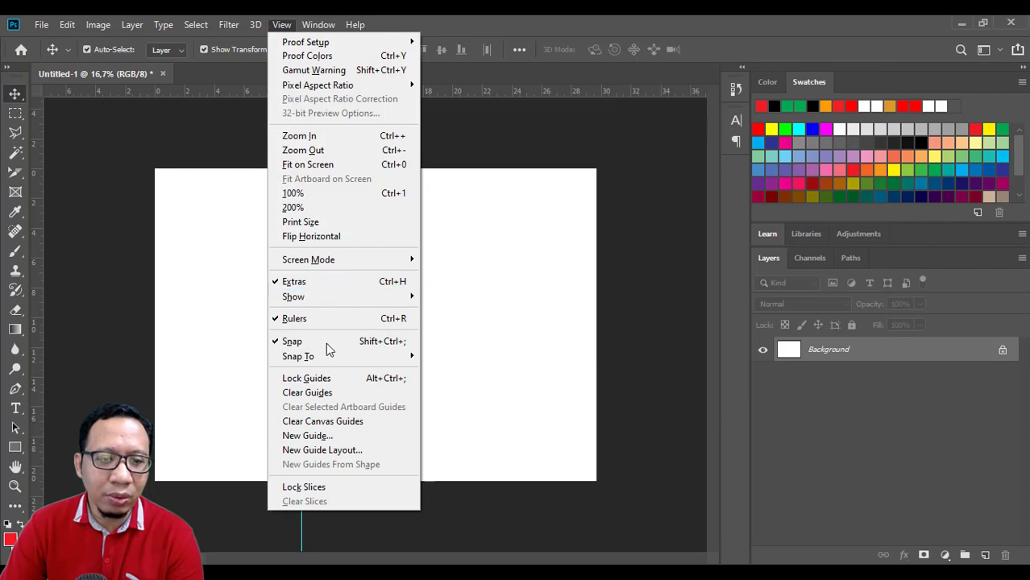
click(322, 436)
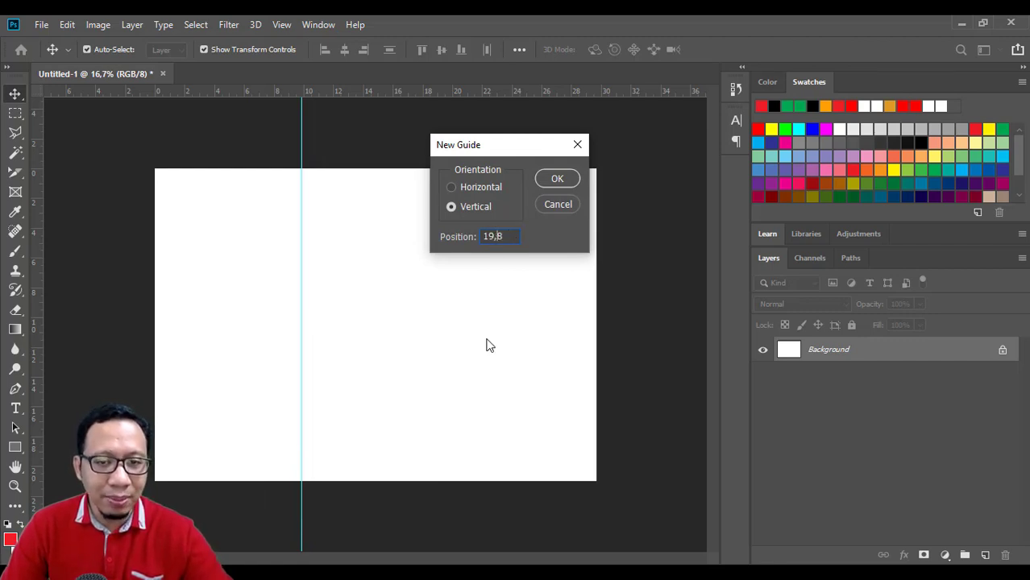
click(557, 181)
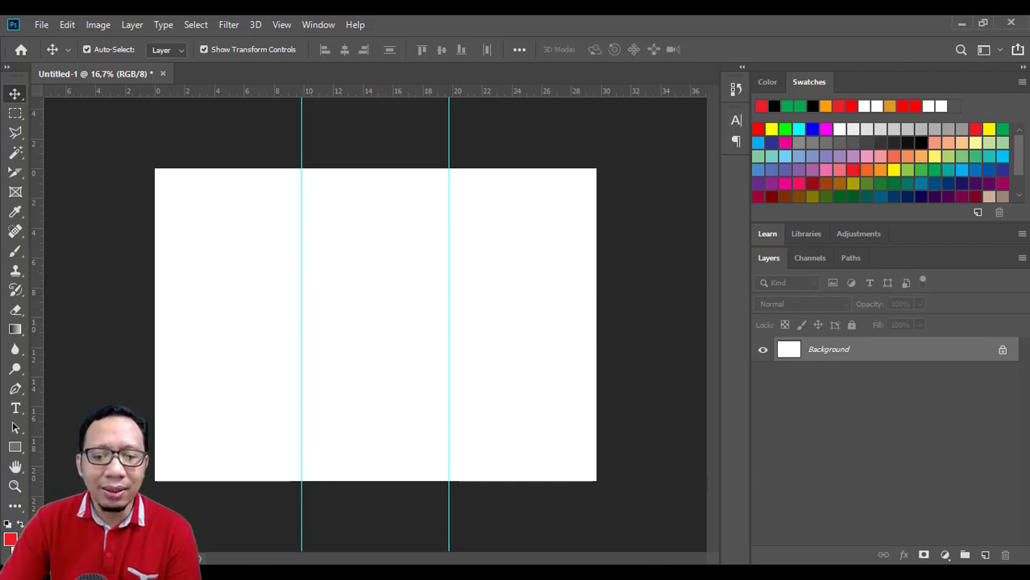
Switch to Calculator and divide the page height of 210 by 2 to work out the horizontal middle line
key(alt+Tab)
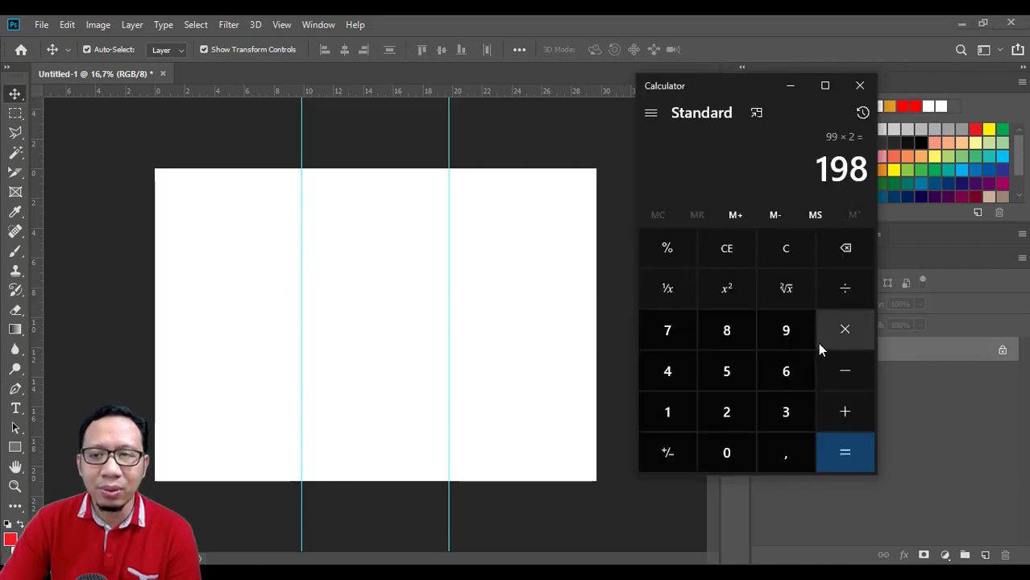
click(729, 411)
click(667, 412)
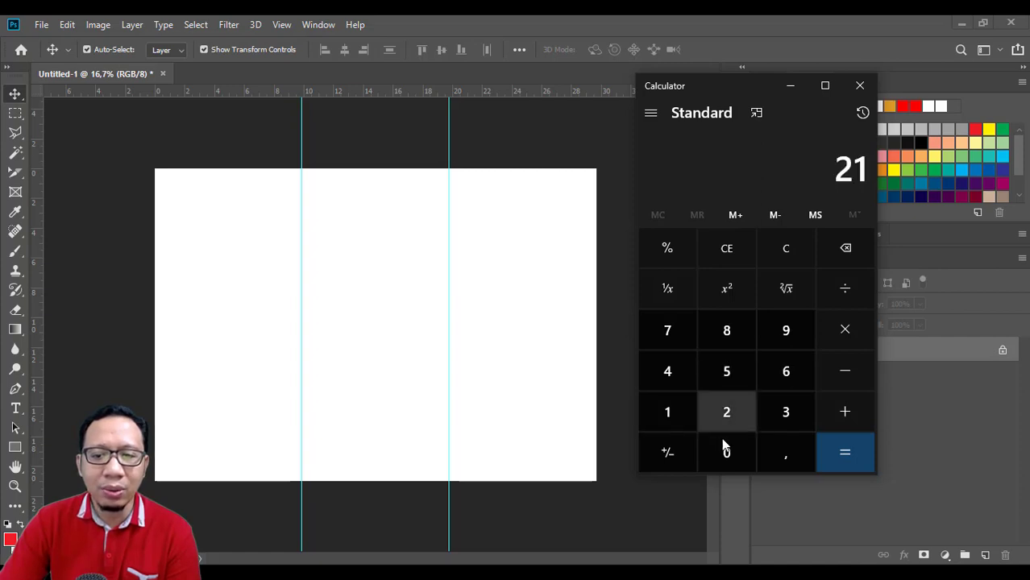
click(726, 453)
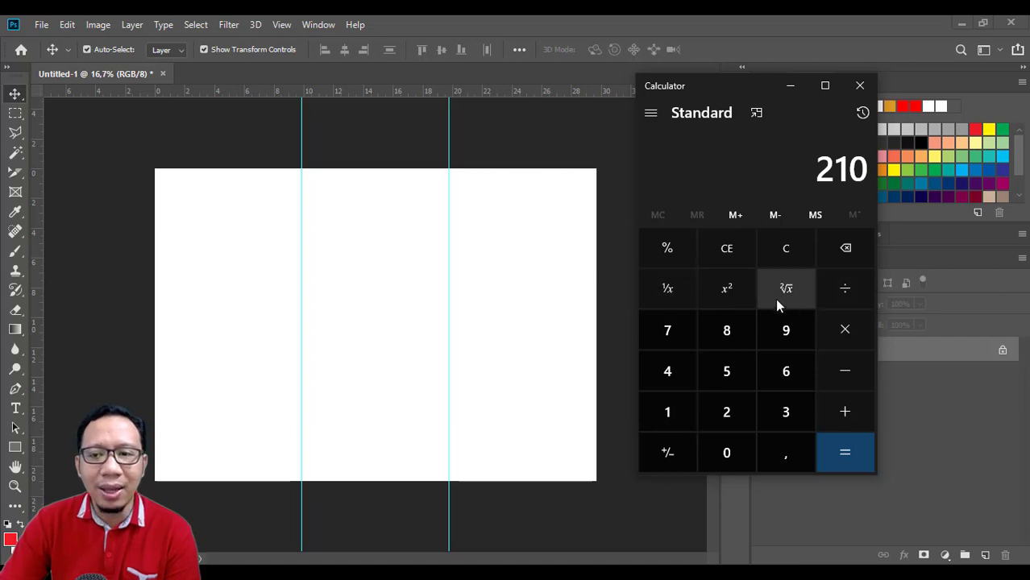
click(844, 287)
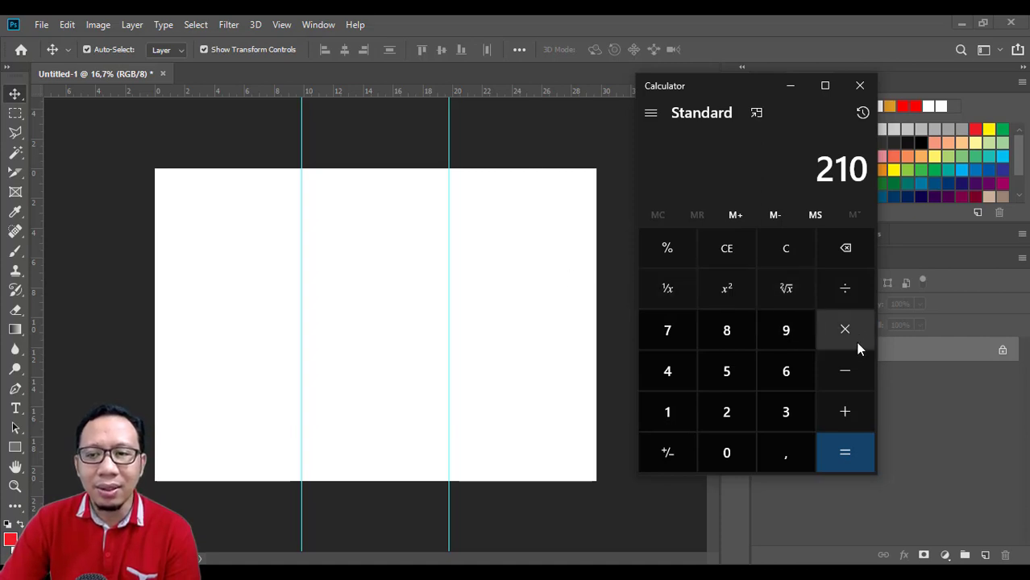
click(726, 420)
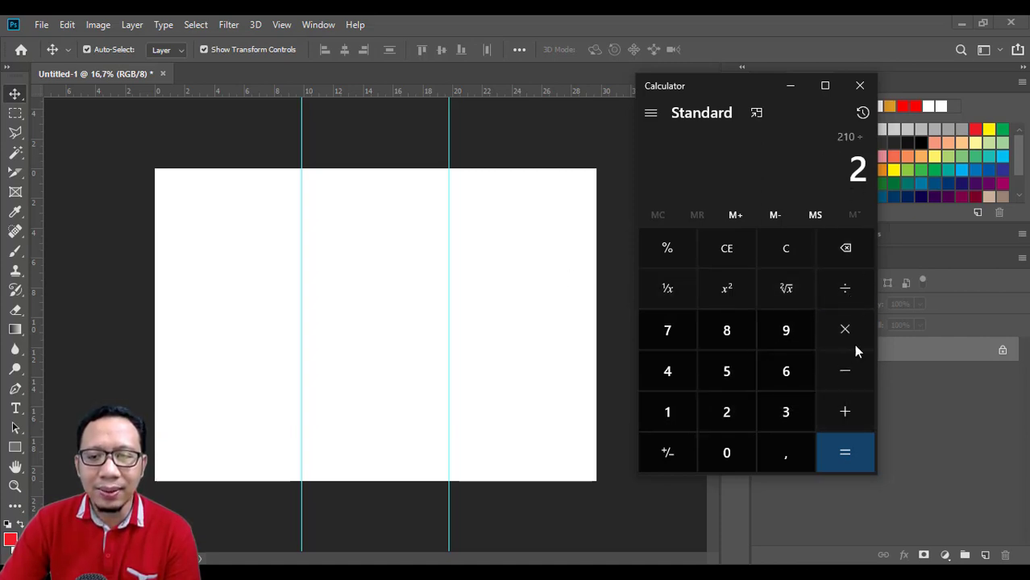
click(846, 435)
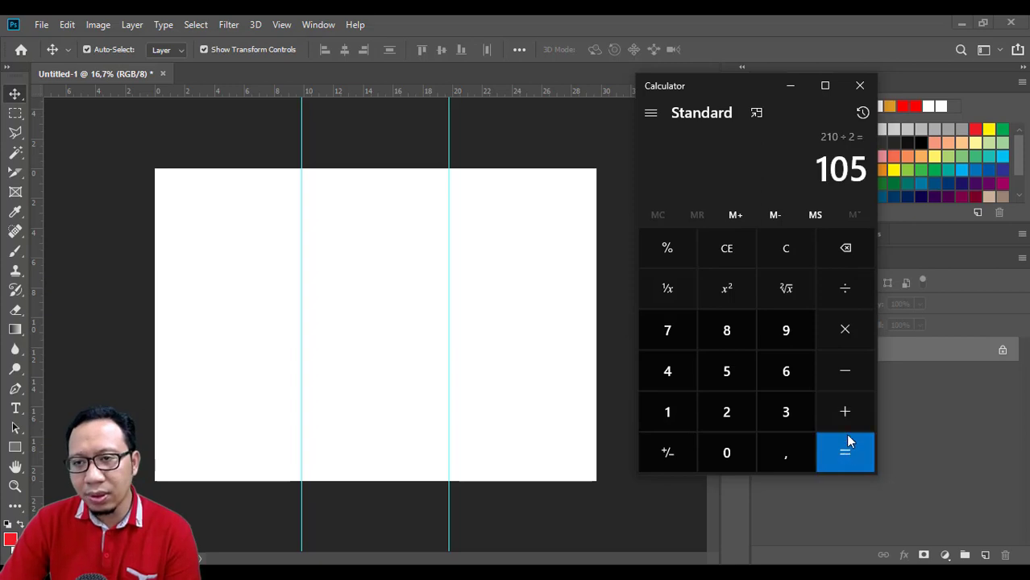
click(822, 175)
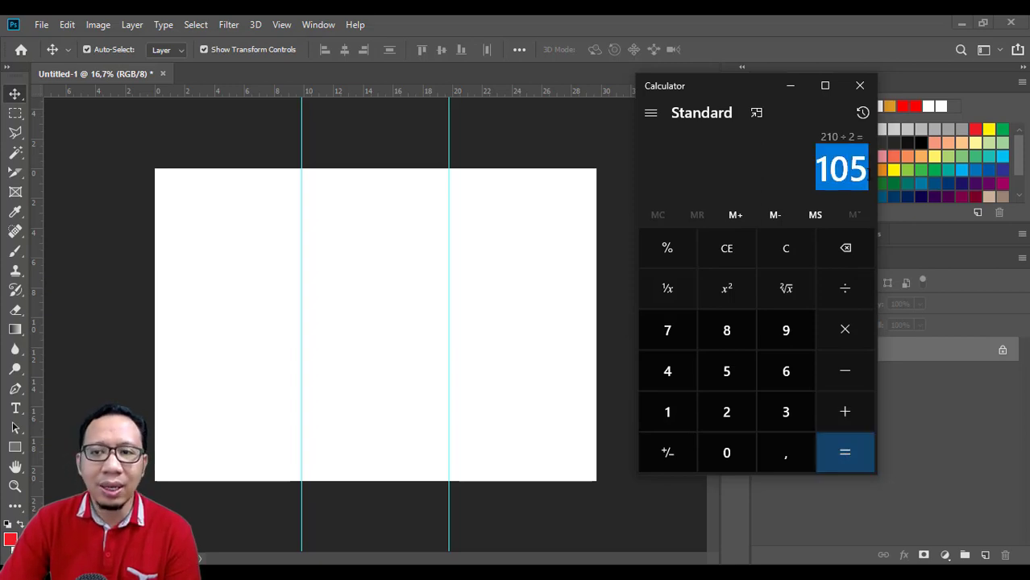
Switch back to Photoshop and add a horizontal guide at position 10,5 cm across the page
click(395, 339)
click(286, 25)
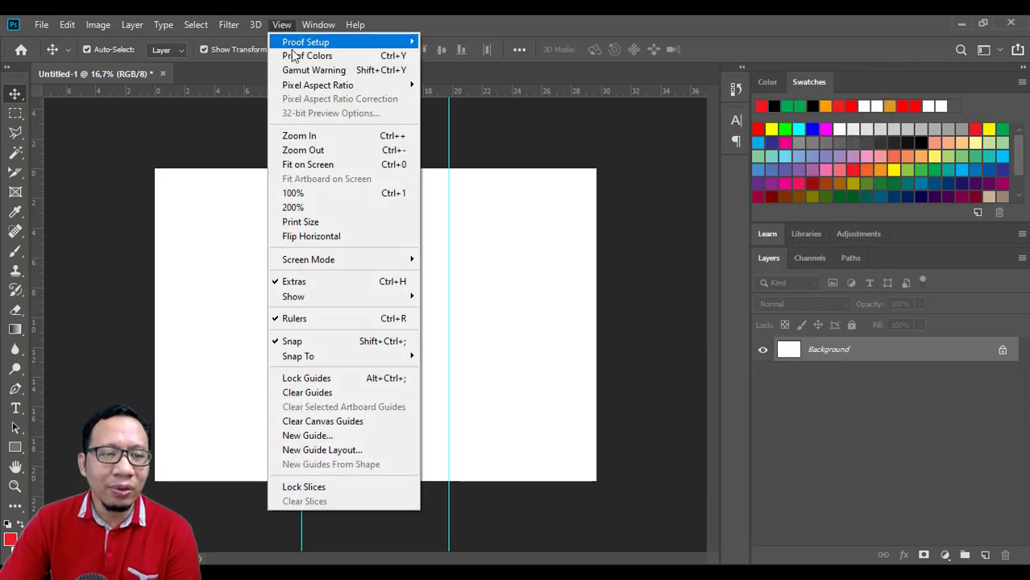
click(307, 435)
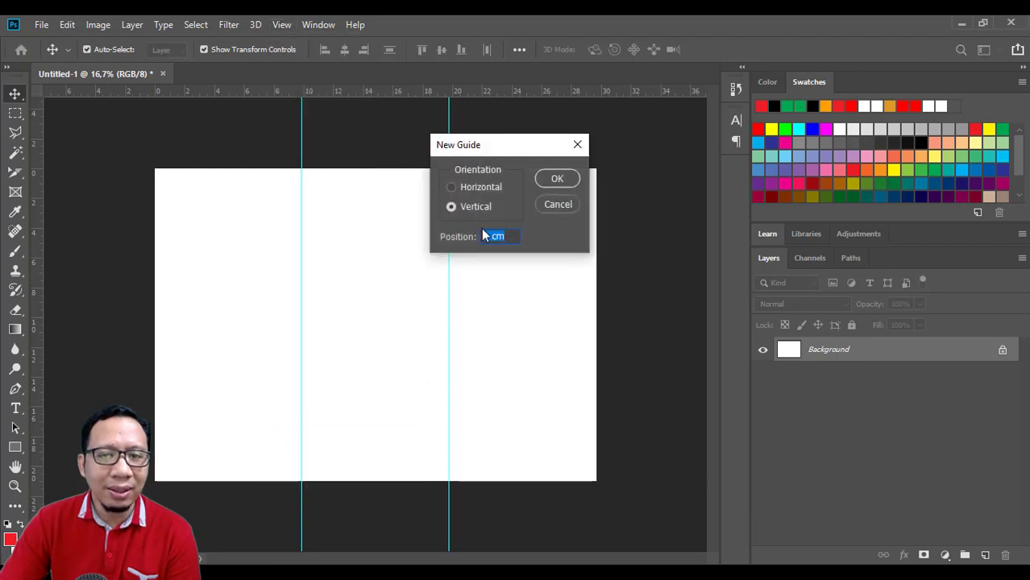
text(10)
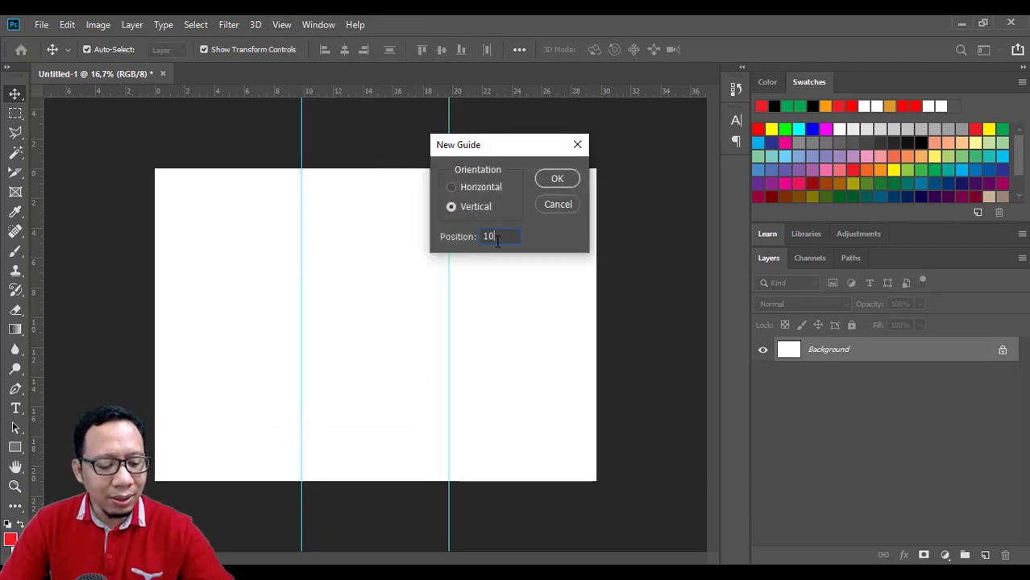
text(,5)
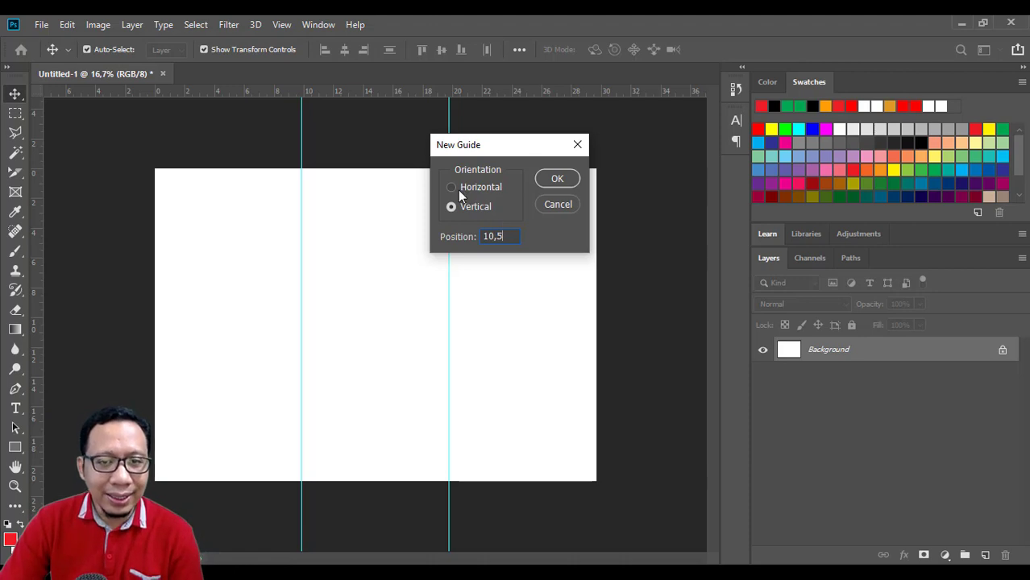
click(450, 188)
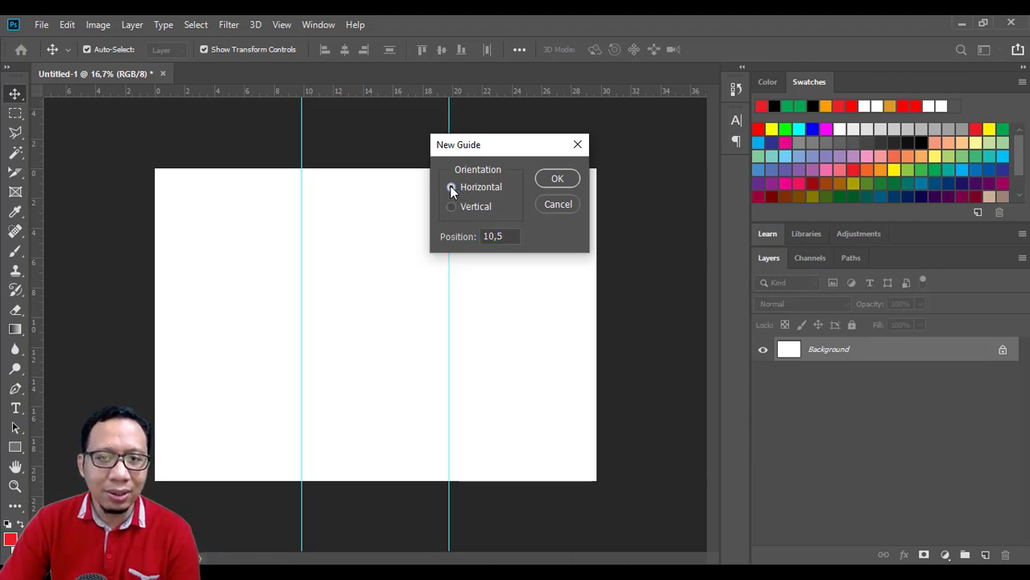
click(557, 178)
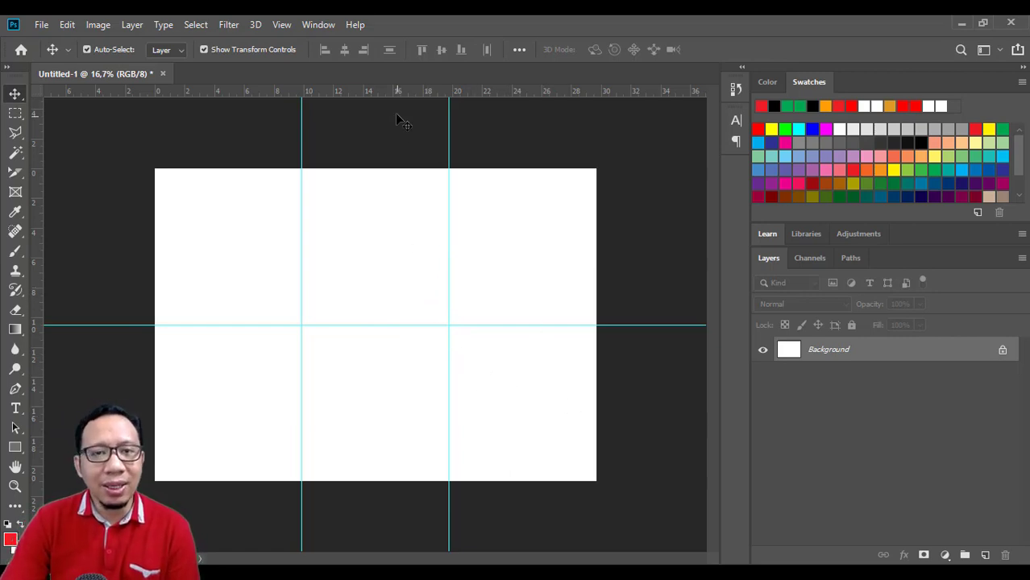
Place three extra vertical guides freehand from the ruler, at about 4.5 cm, 15 cm and 24.5 cm across the page
drag(387, 114, 384, 66)
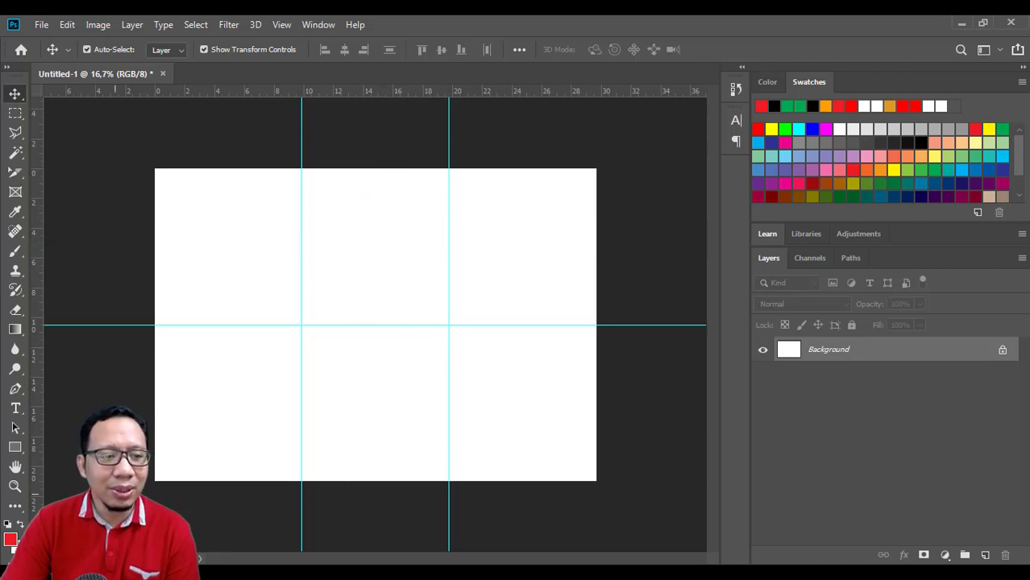
drag(45, 409, 221, 439)
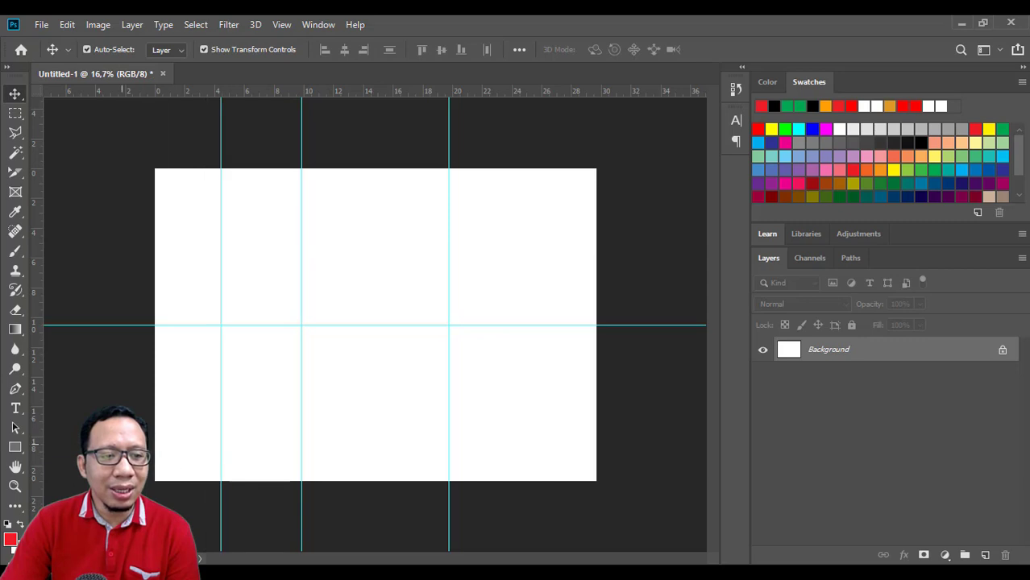
drag(37, 410, 375, 423)
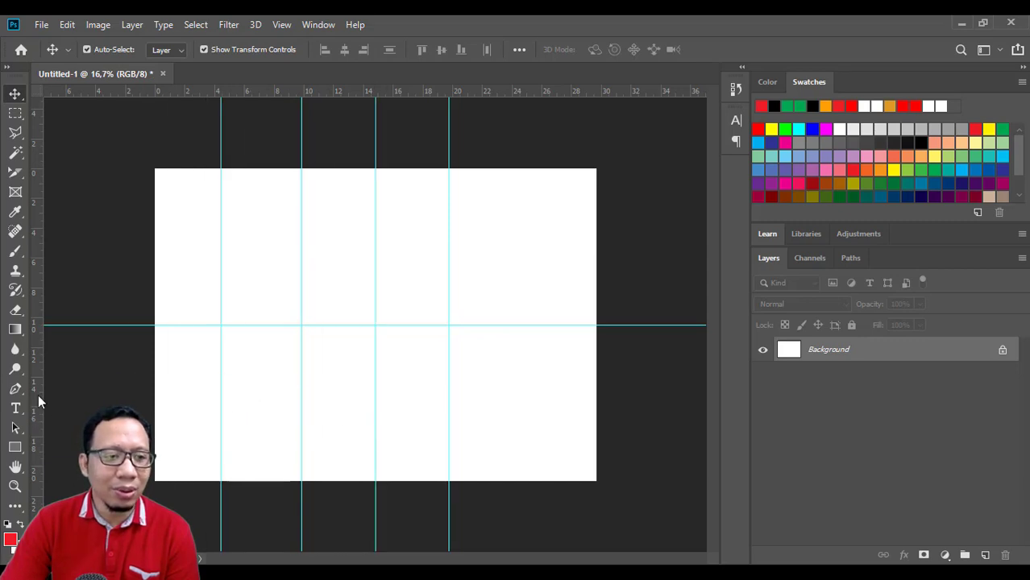
drag(40, 401, 521, 455)
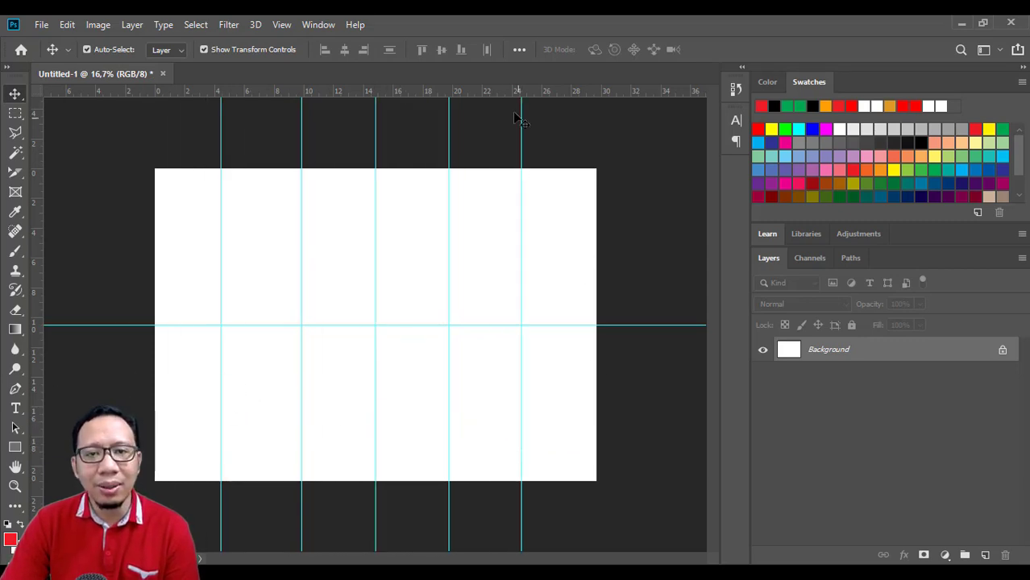
Remove every vertical guide and the horizontal guide from the page one by one by moving them back into the rulers
drag(521, 113, 5, 150)
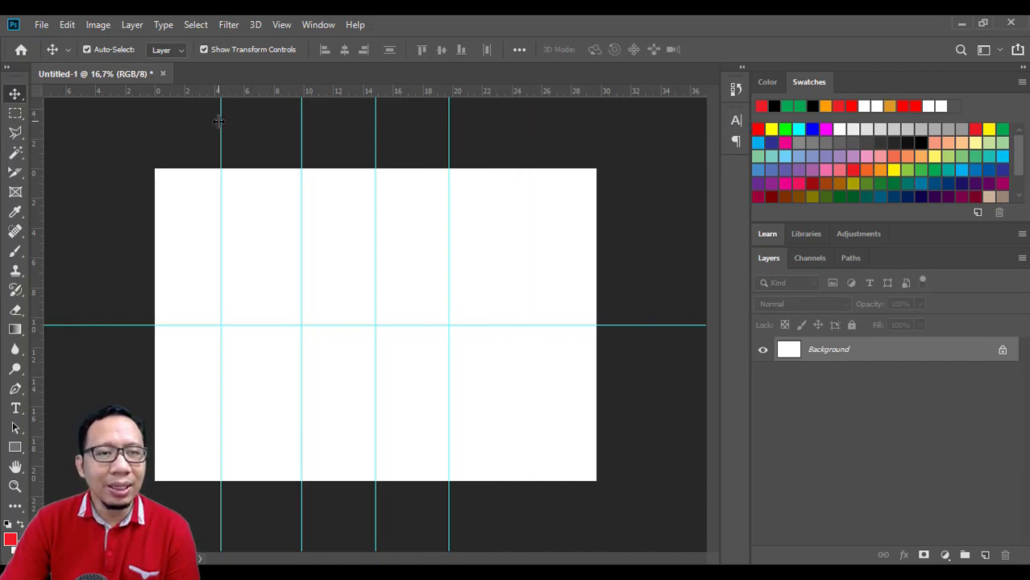
drag(220, 121, 30, 104)
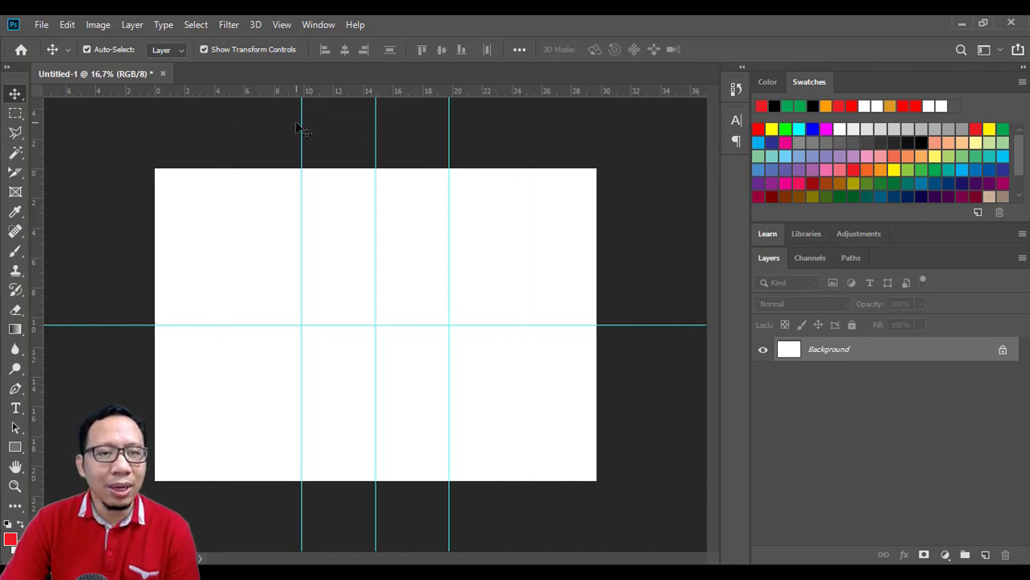
drag(301, 121, 375, 135)
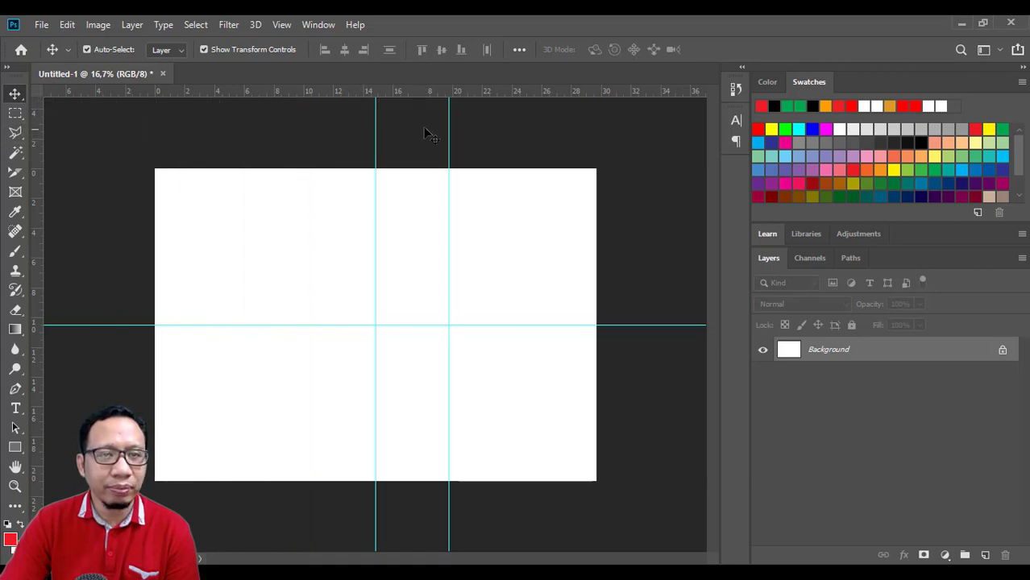
drag(448, 123, 32, 105)
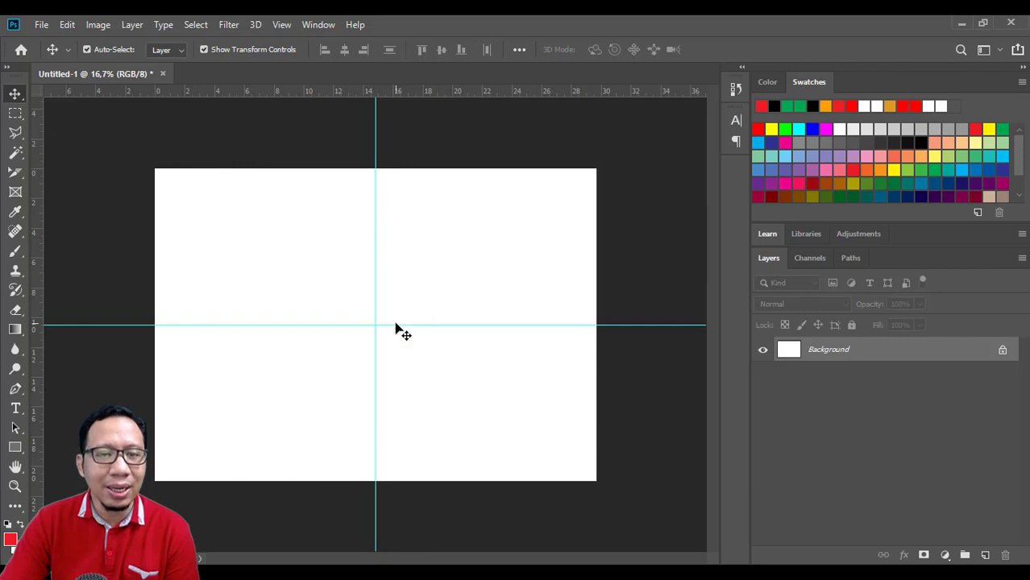
drag(396, 326, 455, 92)
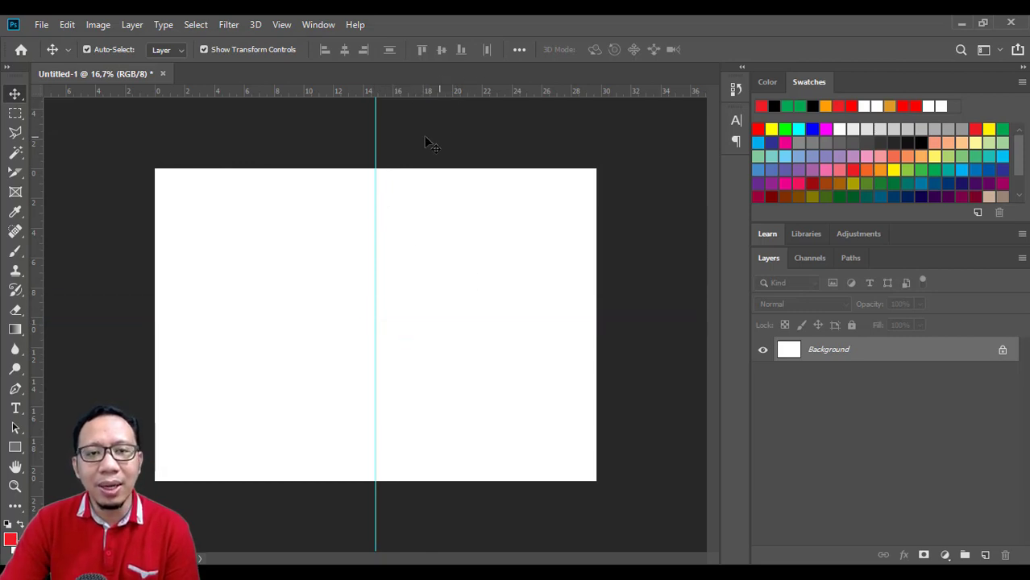
drag(376, 121, 3, 122)
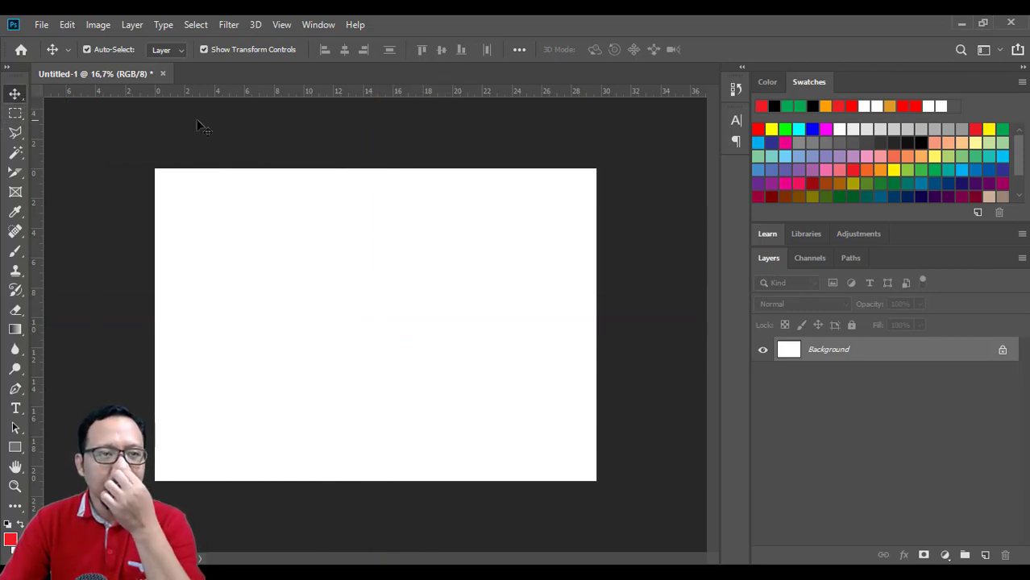
Add a new vertical guide at position 9,9 cm on the cleared page
click(294, 24)
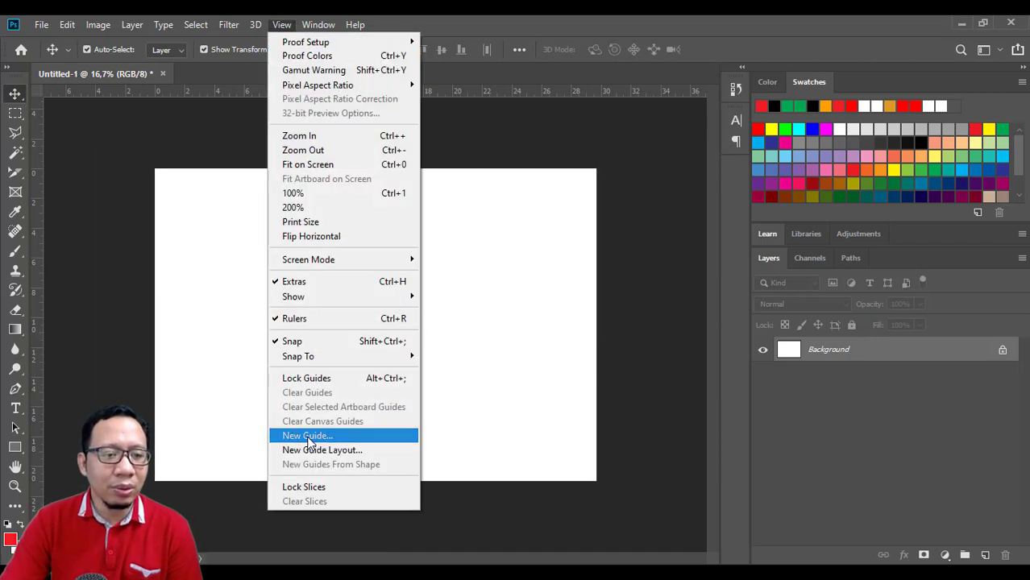
click(307, 436)
click(448, 207)
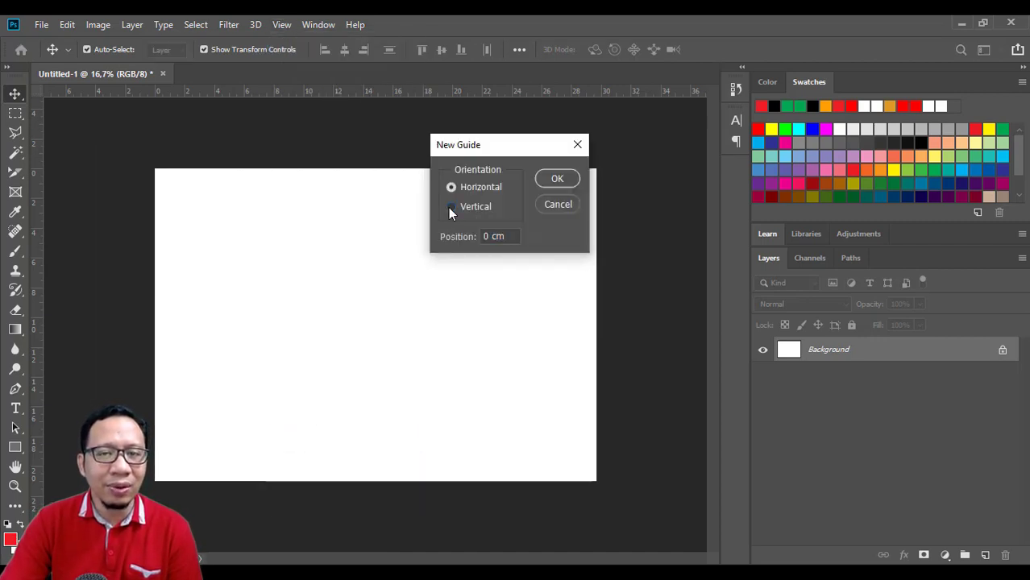
click(518, 235)
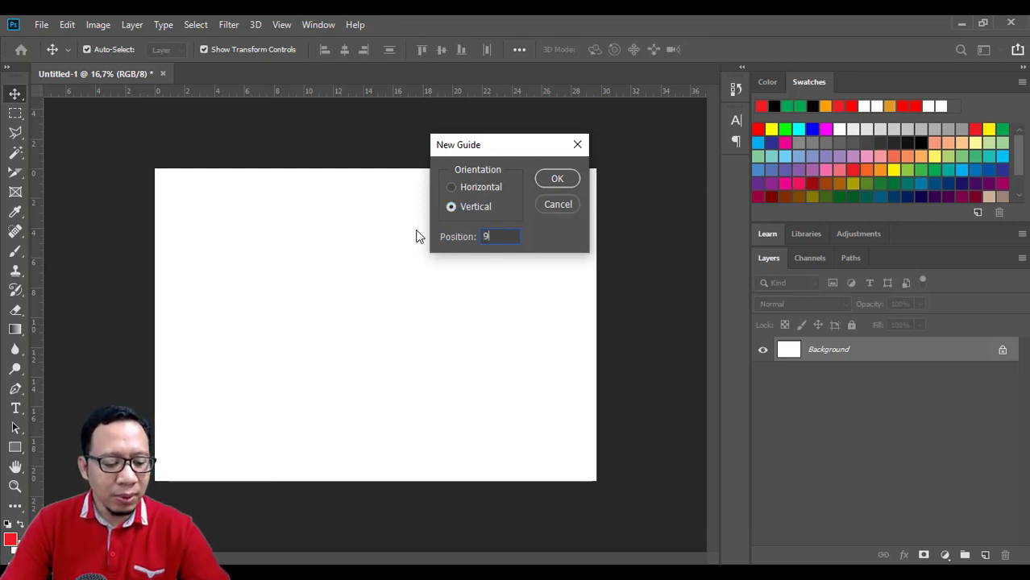
click(549, 180)
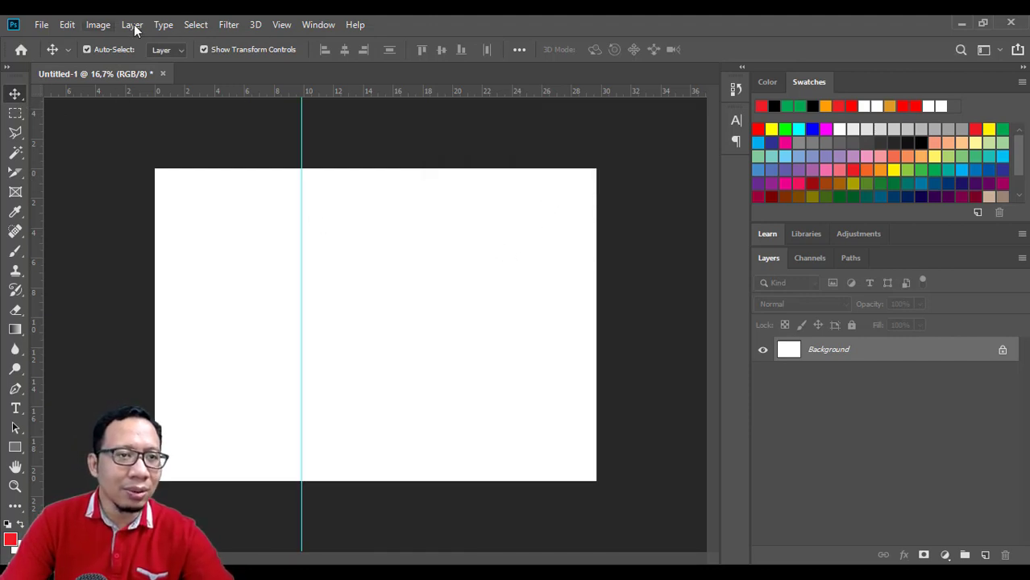
Add another vertical guide at position 19,8 cm to complete the three equal columns
click(281, 25)
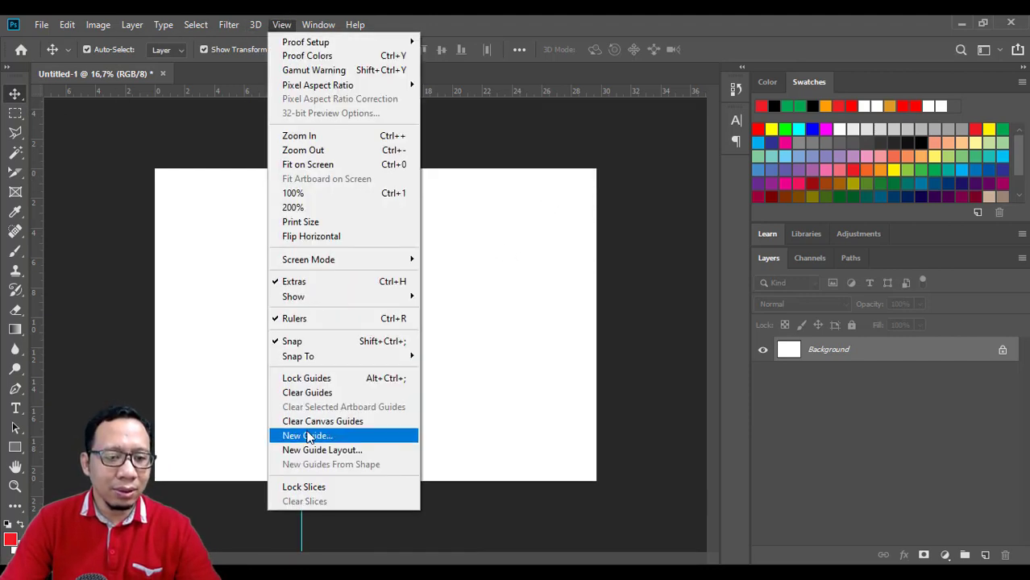
click(310, 435)
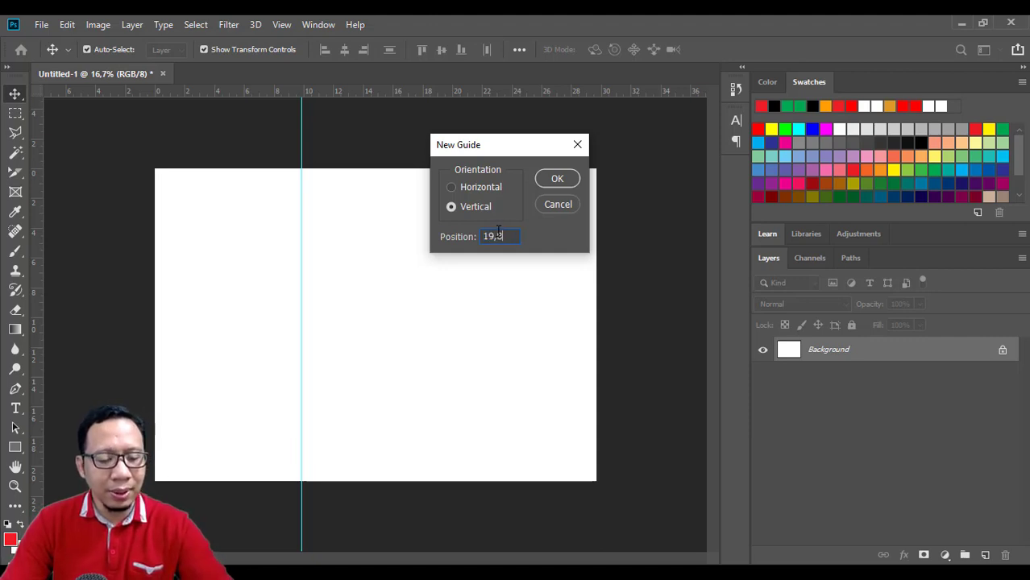
click(561, 180)
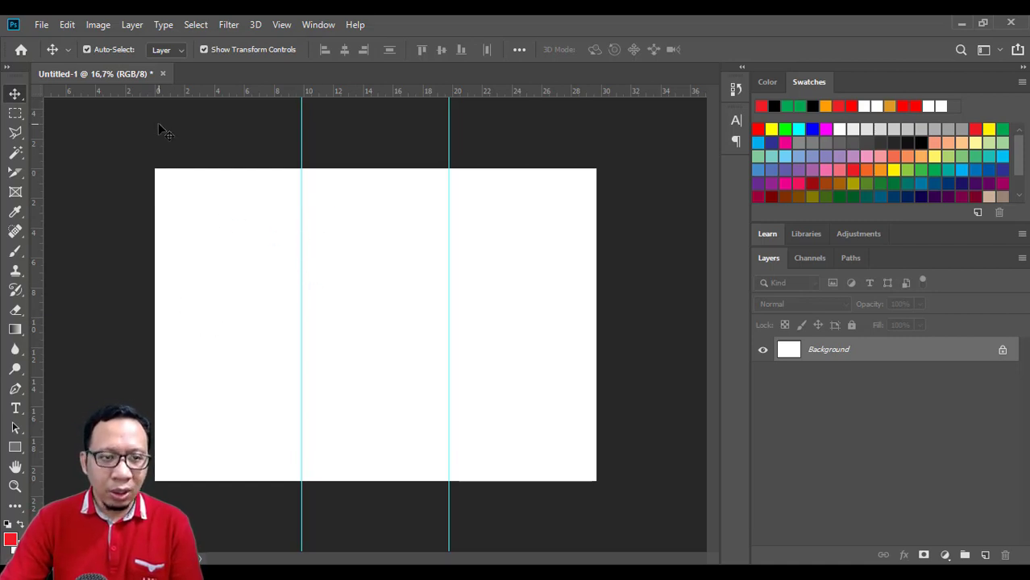
Unlock the Background layer to make it a regular layer, and deselect it
click(1001, 352)
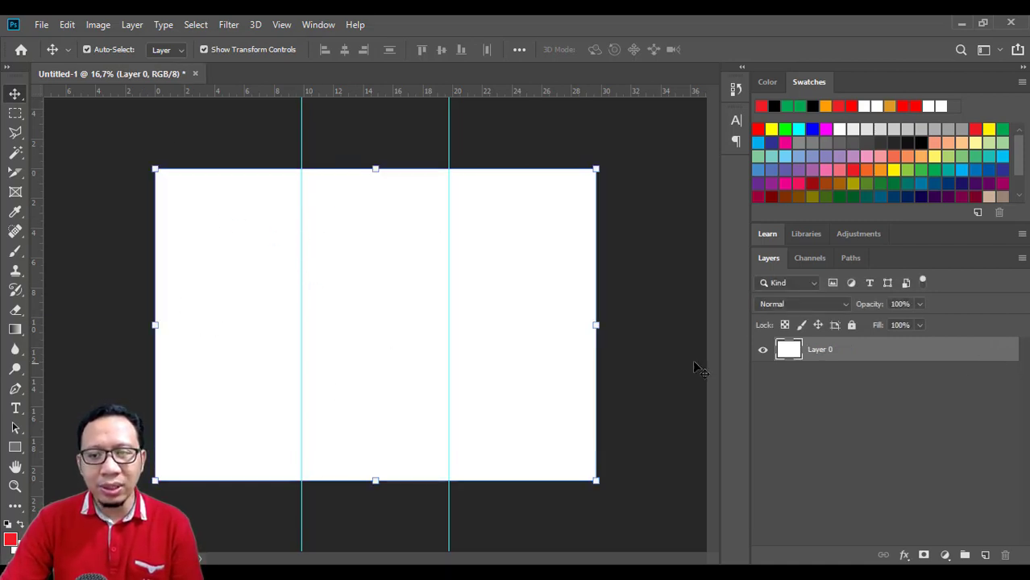
click(805, 405)
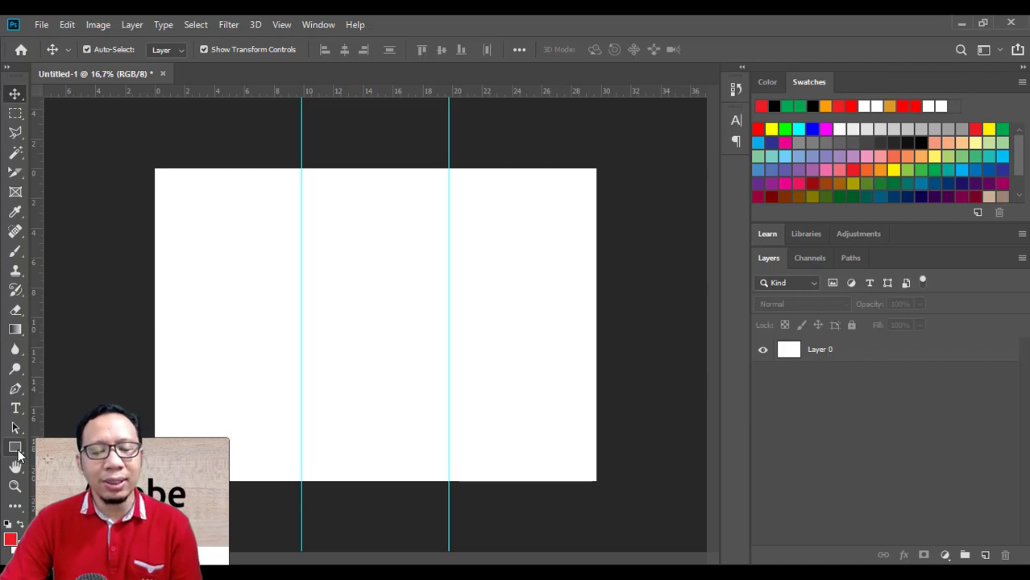
Draw a rectangle shape about 1158 × 1163 px overlapping the left edge of the page in the first column
drag(165, 495, 208, 521)
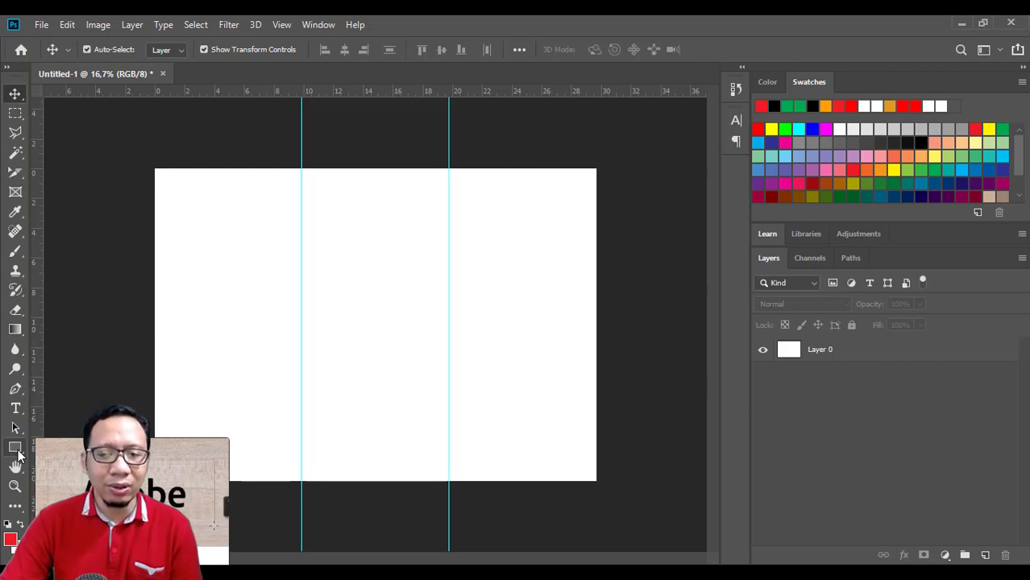
click(16, 450)
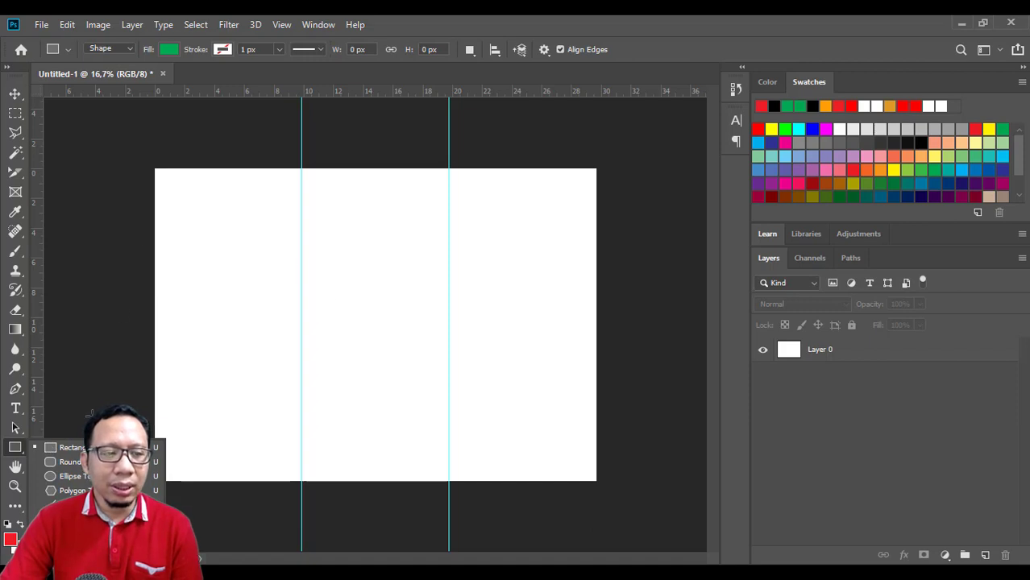
click(81, 448)
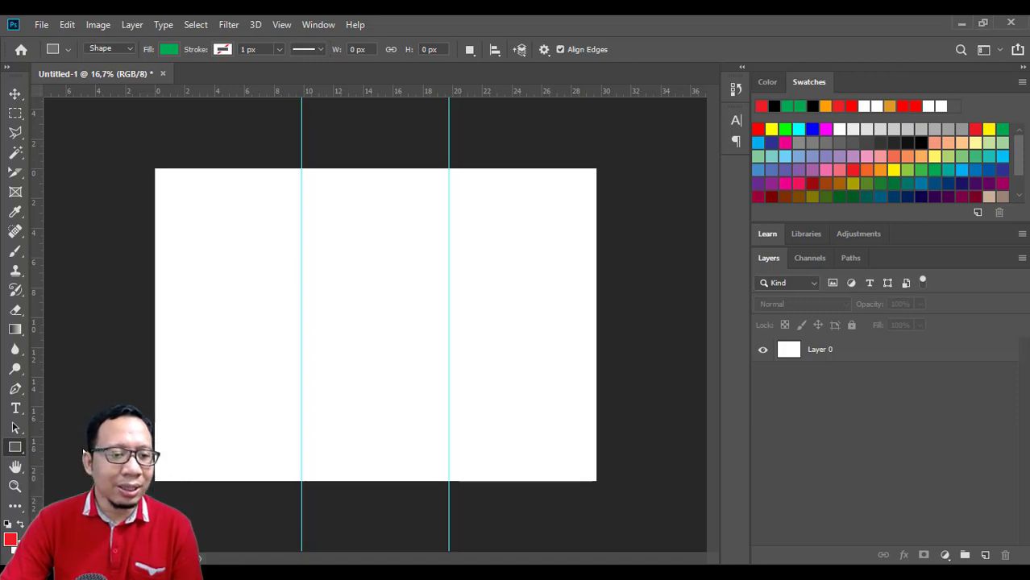
drag(145, 213, 291, 360)
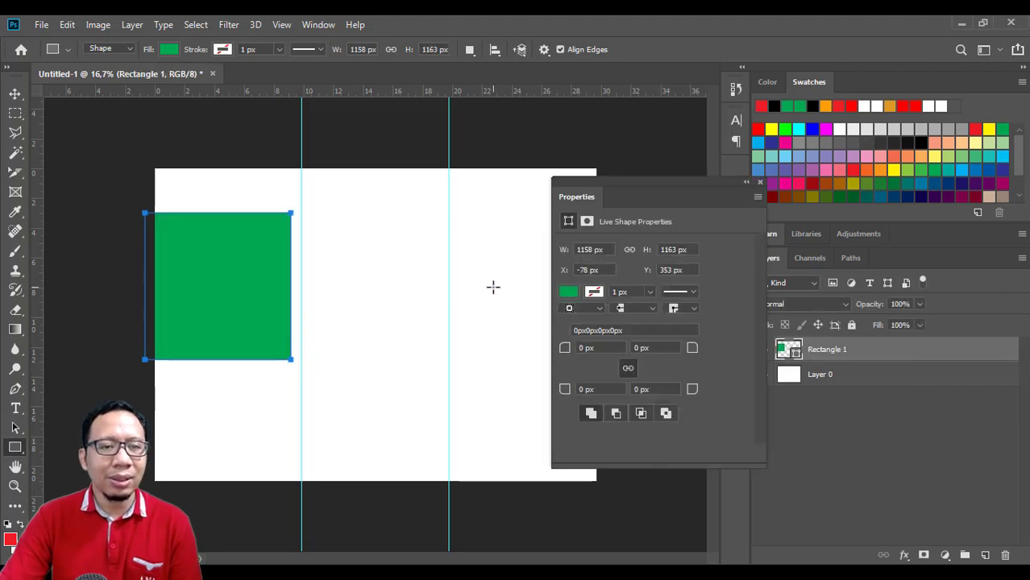
Change the rectangle's fill from green to the dark blue swatch and close its shape properties
click(569, 294)
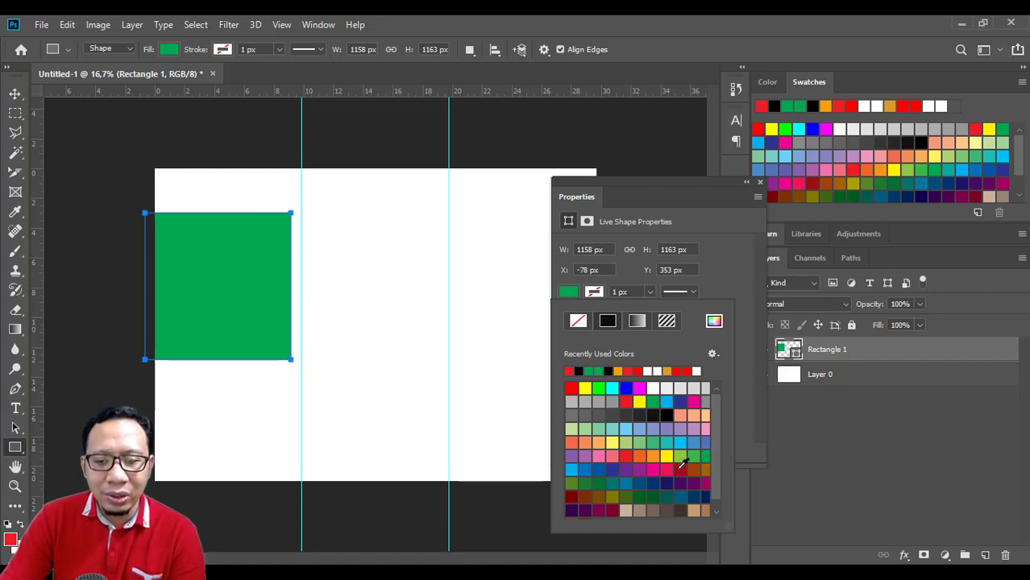
click(643, 483)
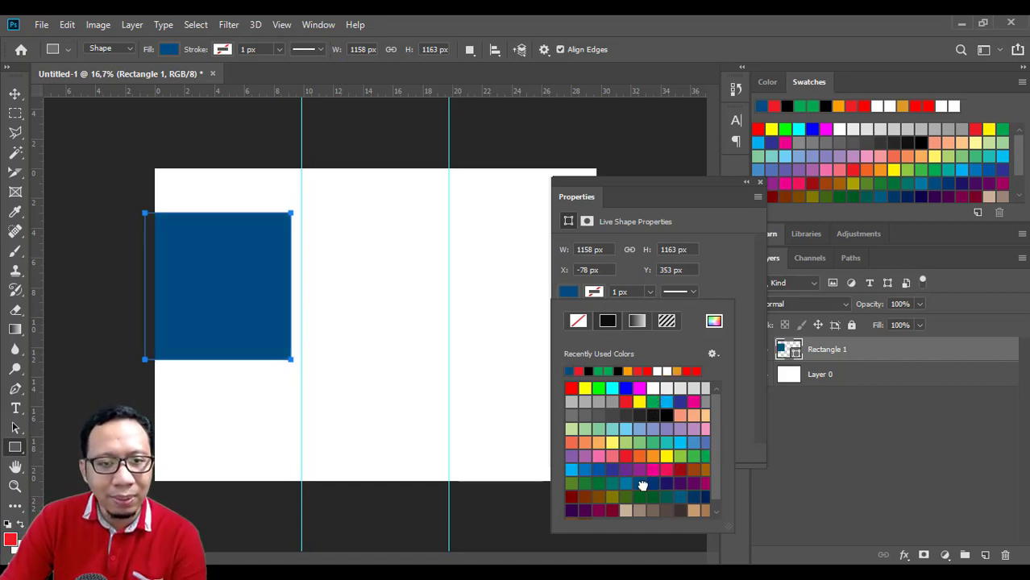
click(759, 183)
key(v)
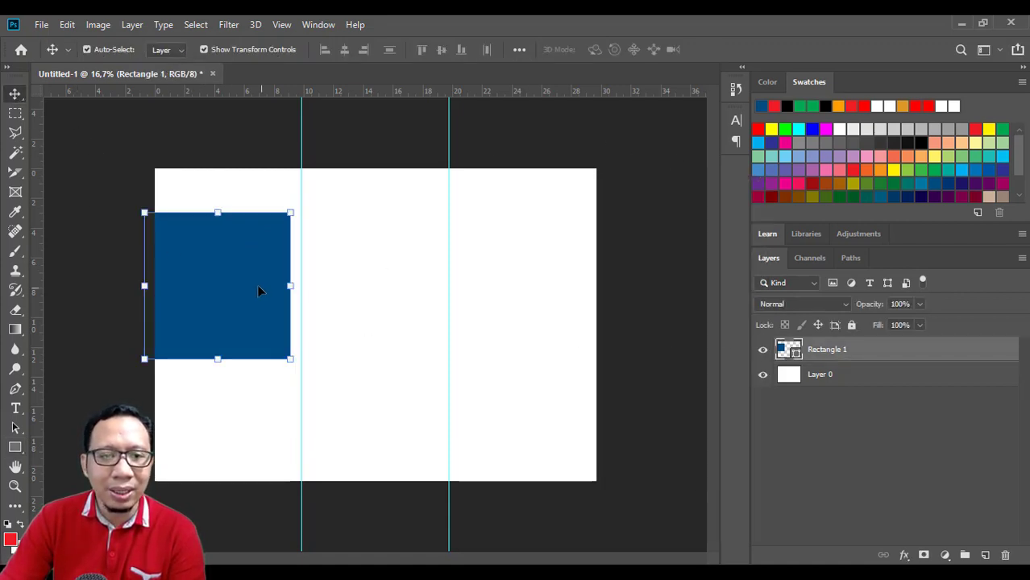
Brighten the rectangle's fill color to the medium blue 045997
double_click(784, 348)
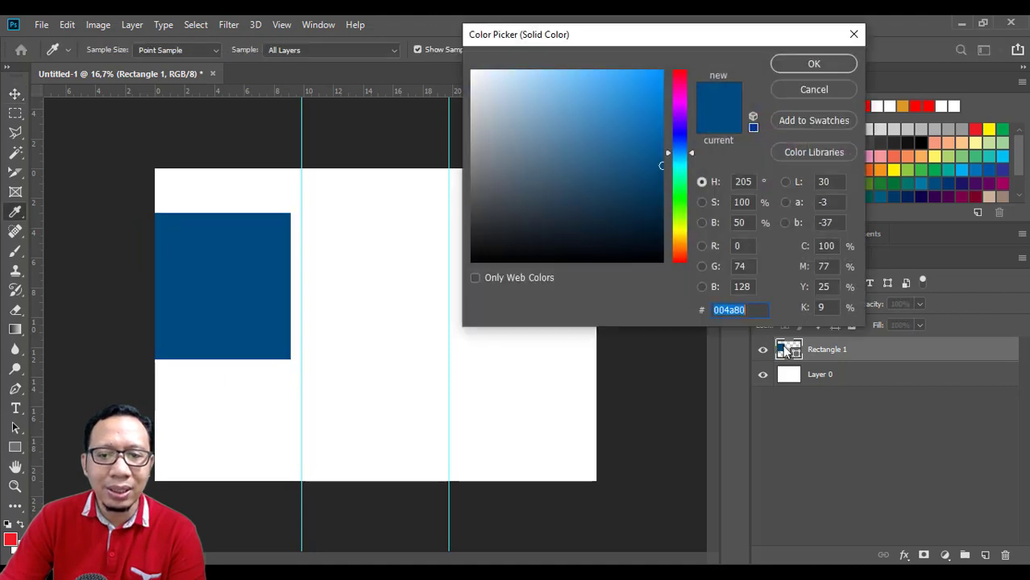
mouse_move(653, 163)
mouse_down()
mouse_move(652, 141)
mouse_move(665, 149)
mouse_up()
click(831, 65)
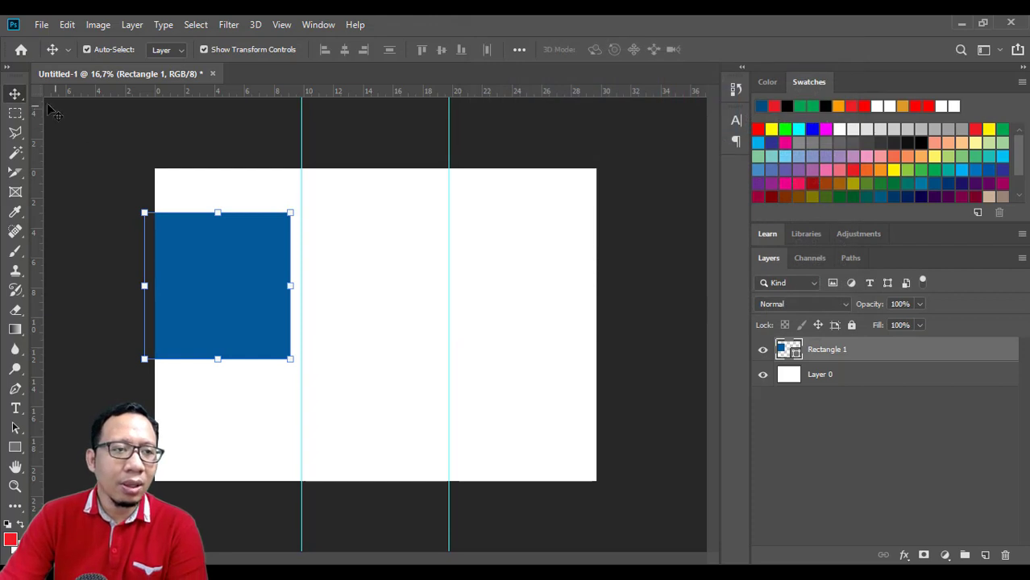
click(65, 122)
click(200, 234)
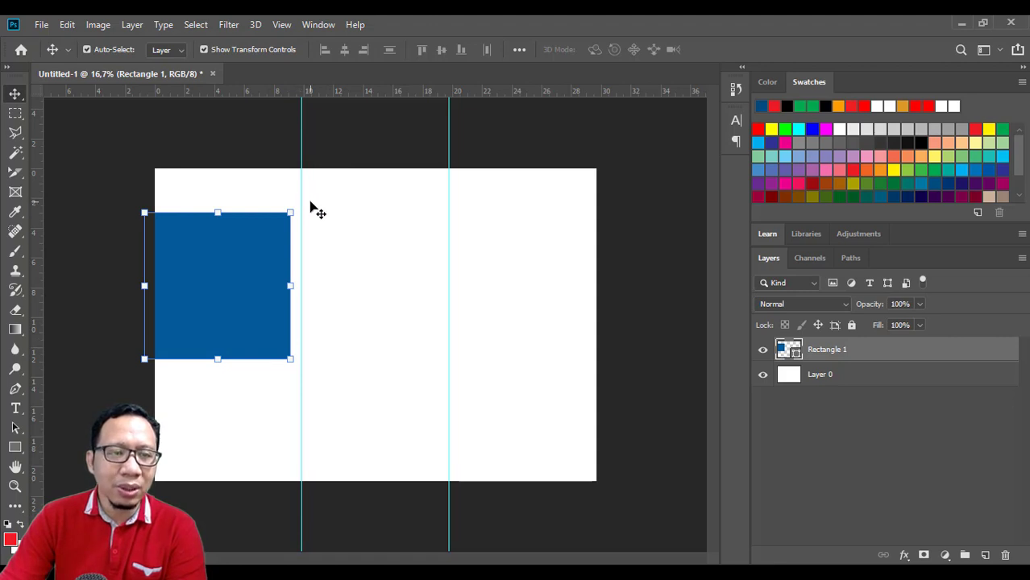
Rotate the blue rectangle about 29° clockwise and move it partly off the page's upper-left corner
drag(290, 198, 309, 251)
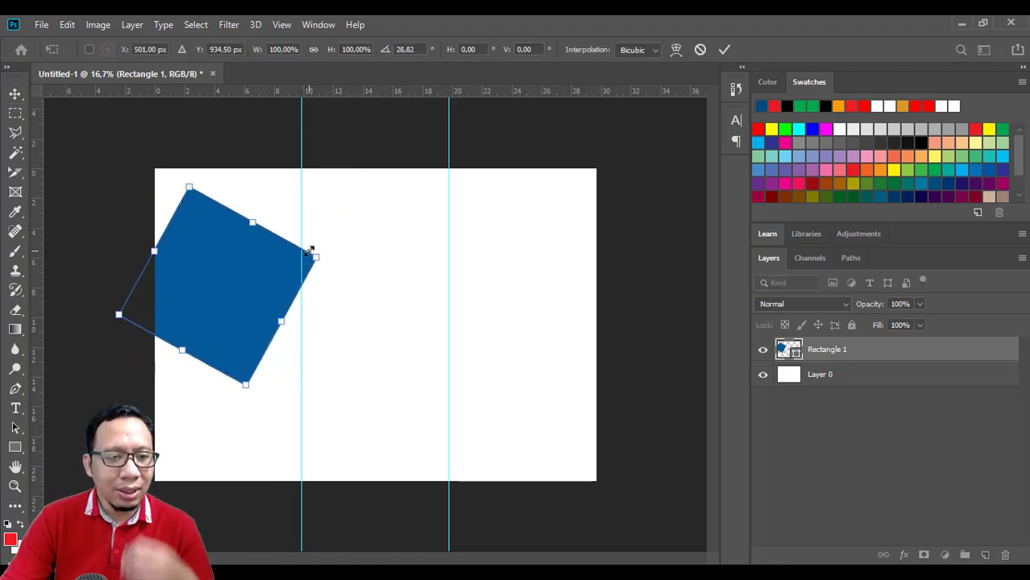
key(Return)
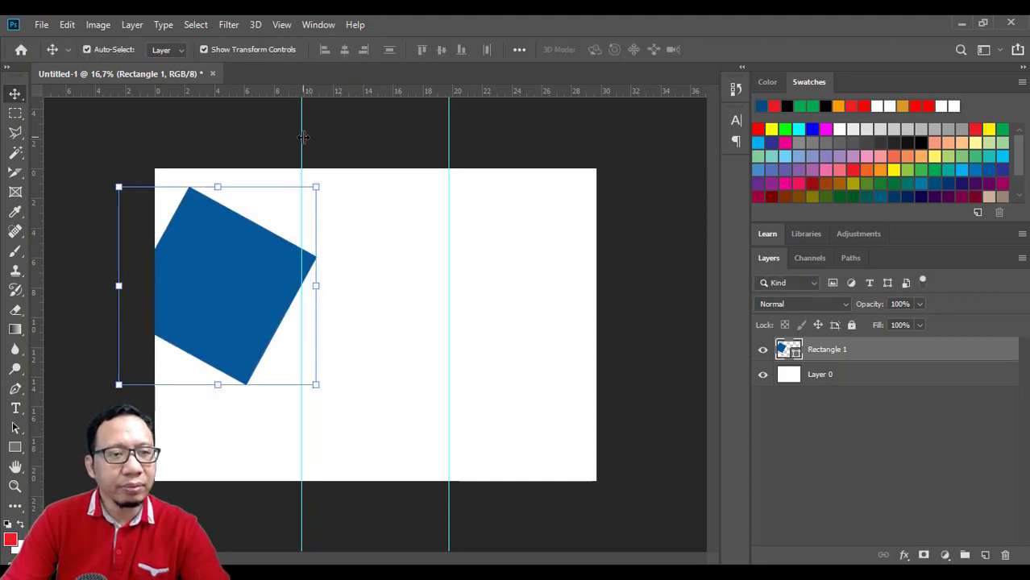
click(324, 224)
click(276, 258)
drag(276, 258, 191, 205)
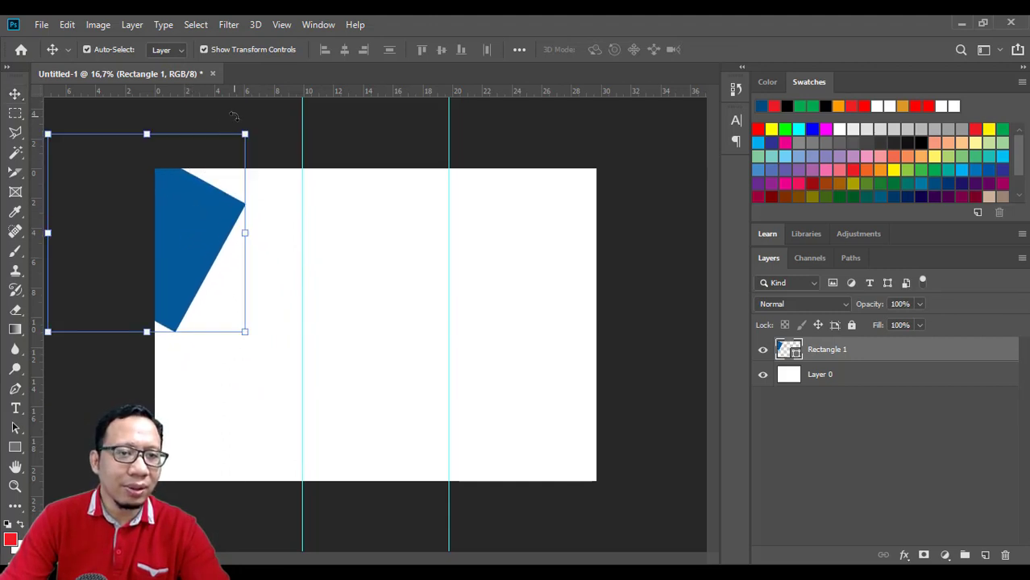
key(ctrl+t)
key(Return)
click(336, 153)
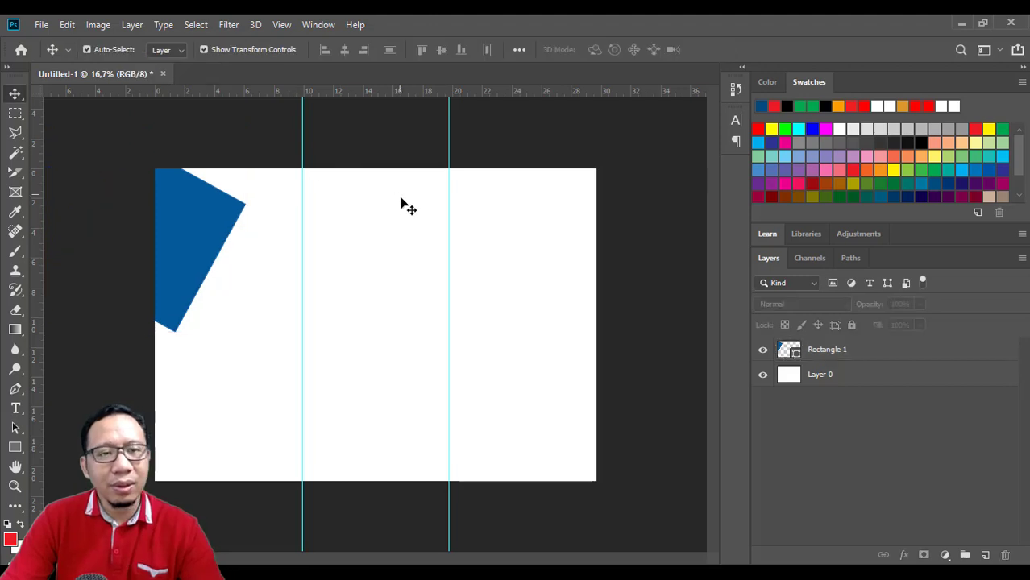
Try scaling the rotated rectangle without keeping its proportions, and undo the resize
click(202, 228)
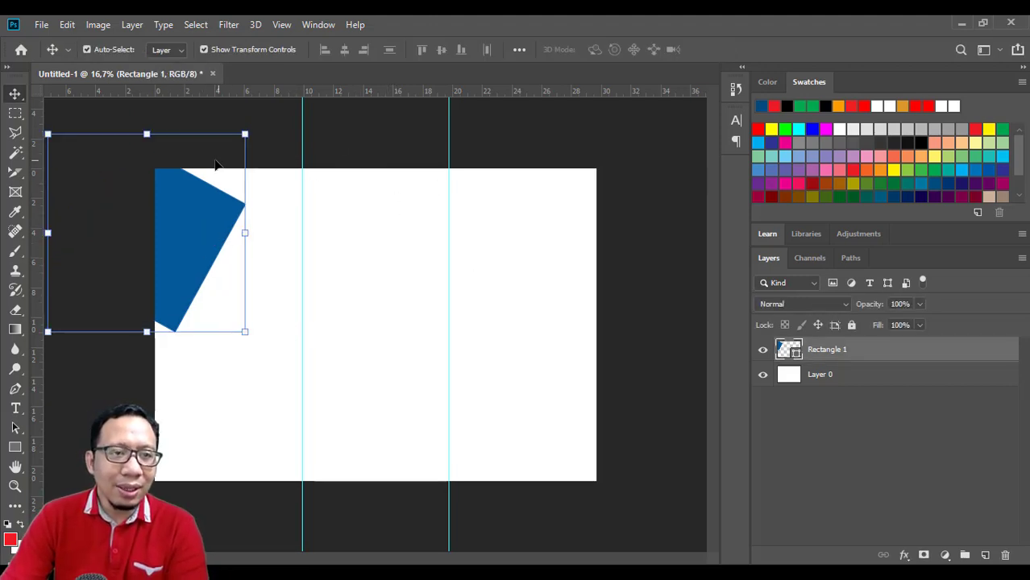
drag(250, 129, 194, 158)
drag(237, 115, 237, 115)
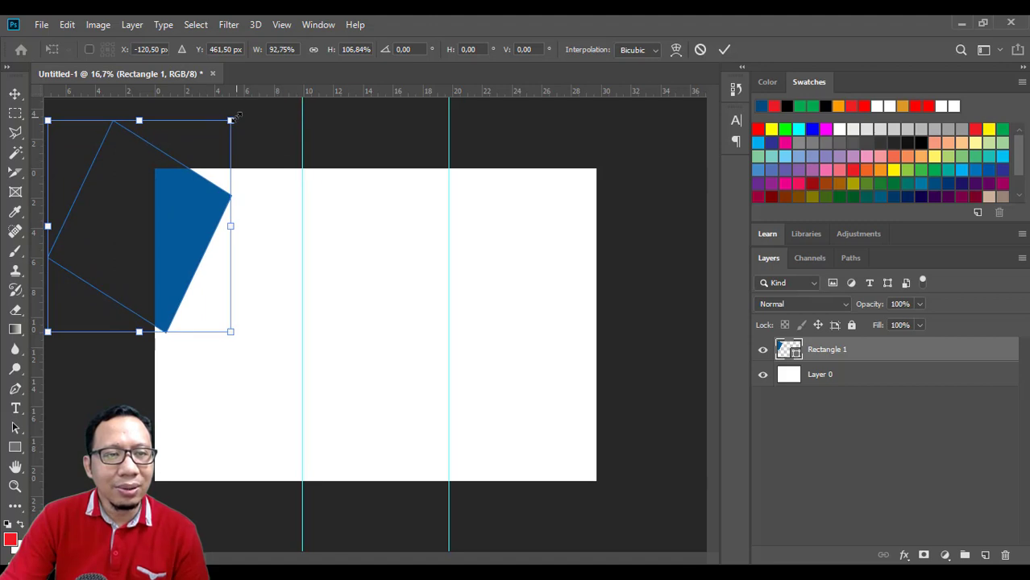
key(ctrl+z)
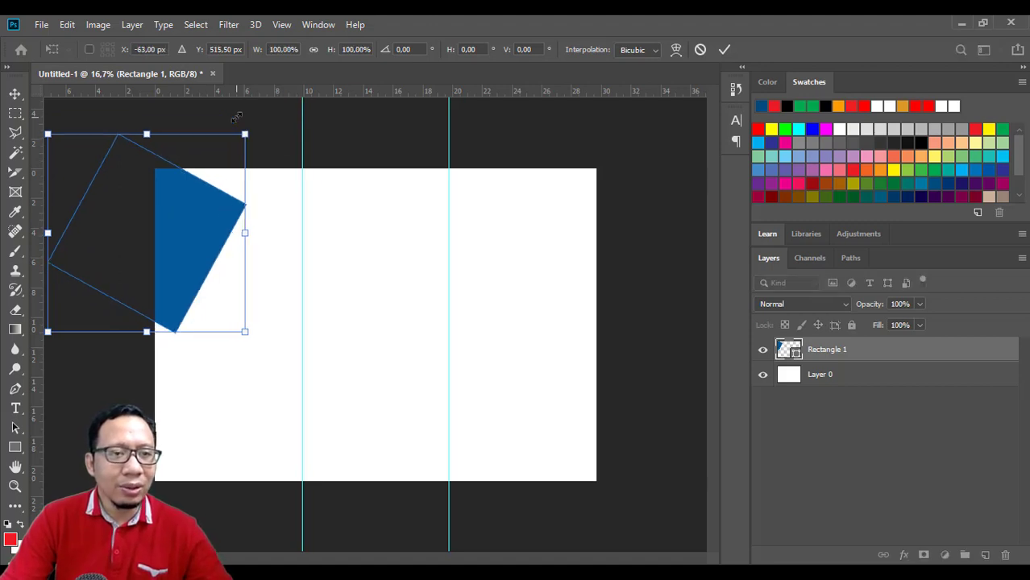
key(Return)
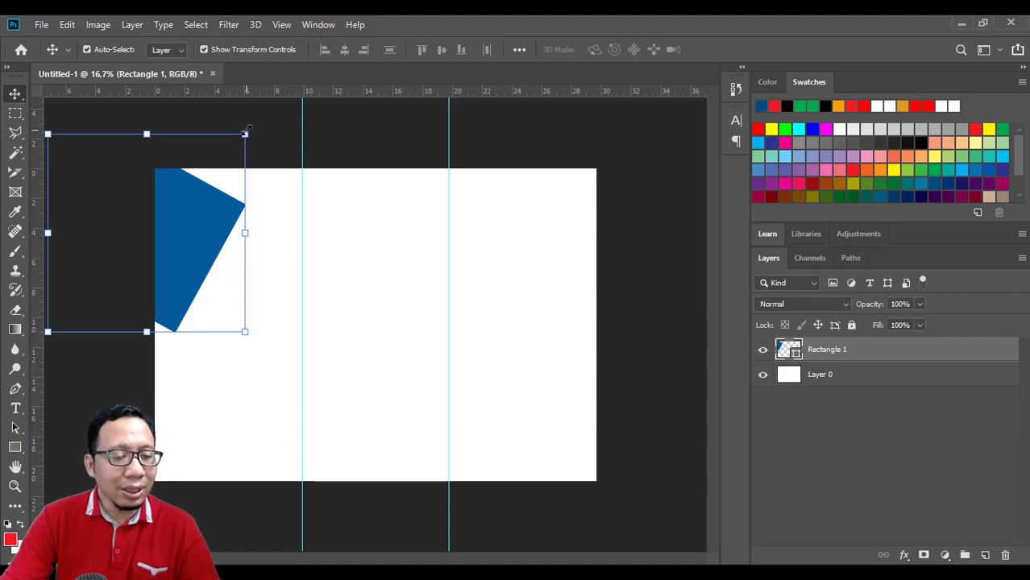
Scale the rotated rectangle proportionally to about 106% and deselect it
mouse_move(245, 131)
mouse_down()
mouse_move(282, 113)
mouse_move(311, 145)
mouse_move(282, 125)
mouse_move(230, 149)
mouse_move(265, 123)
mouse_up()
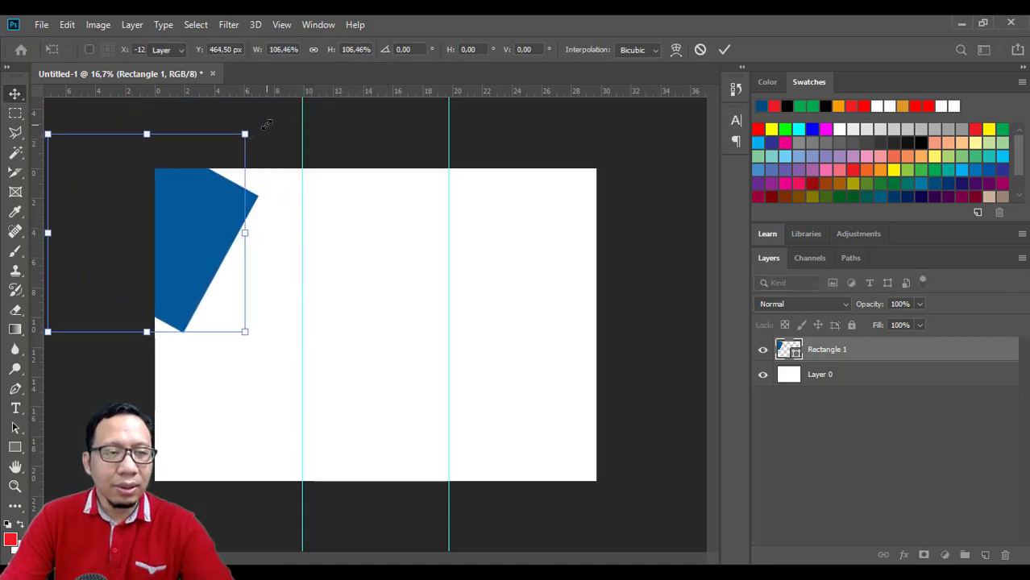
click(365, 152)
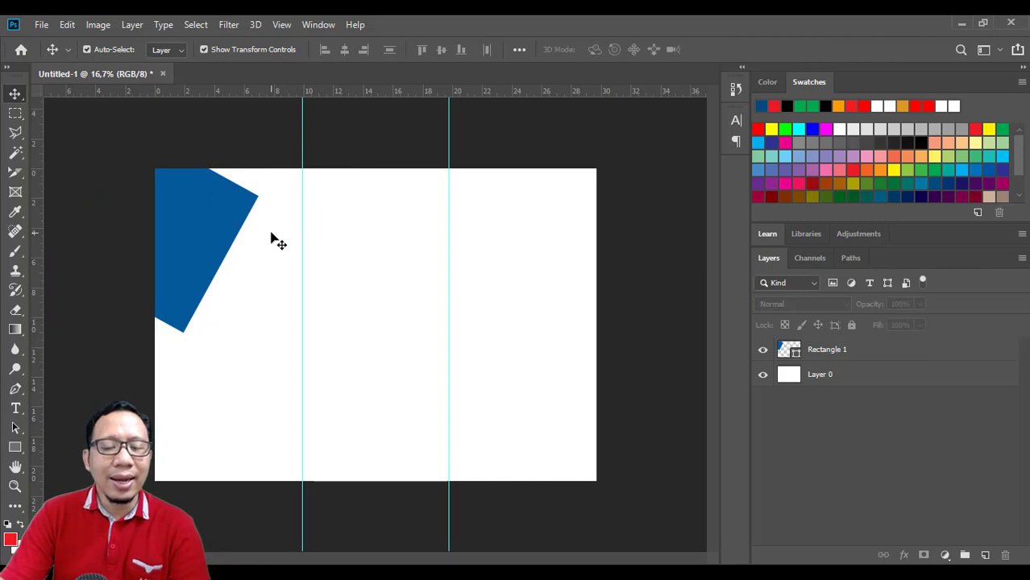
Duplicate the blue rectangle's layer, and undo the duplication
click(206, 224)
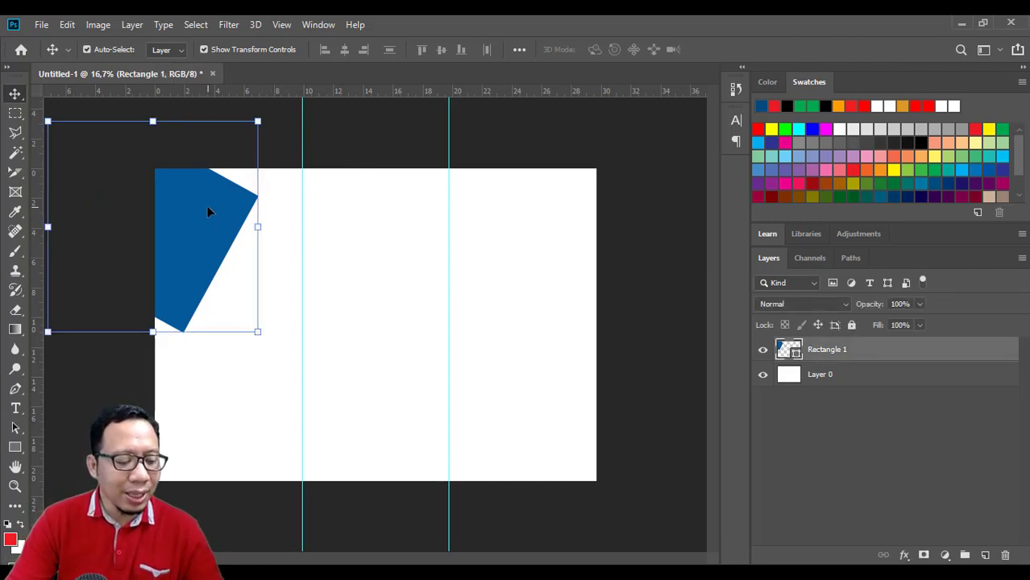
key(ctrl)
key(ctrl+j)
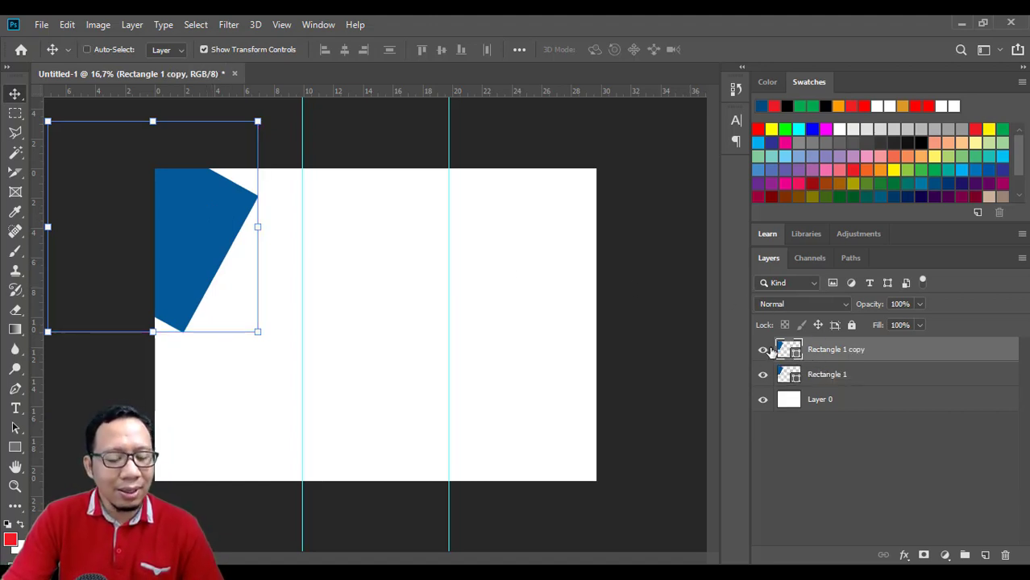
key(ctrl+z)
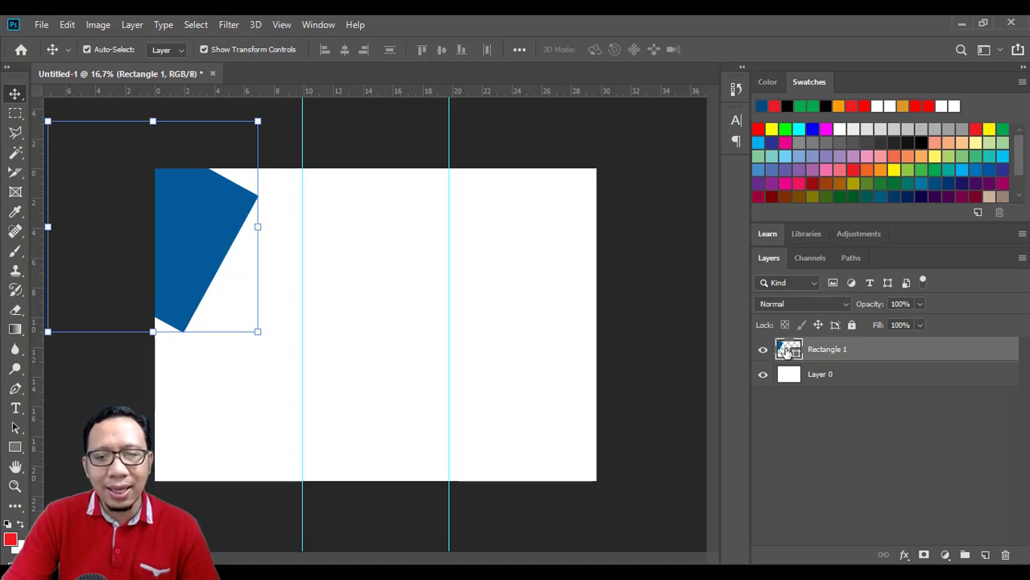
Duplicate the rectangle layer into the page's lower-right corner, and place a second duplicate slightly above and to the right of it
drag(786, 351, 987, 556)
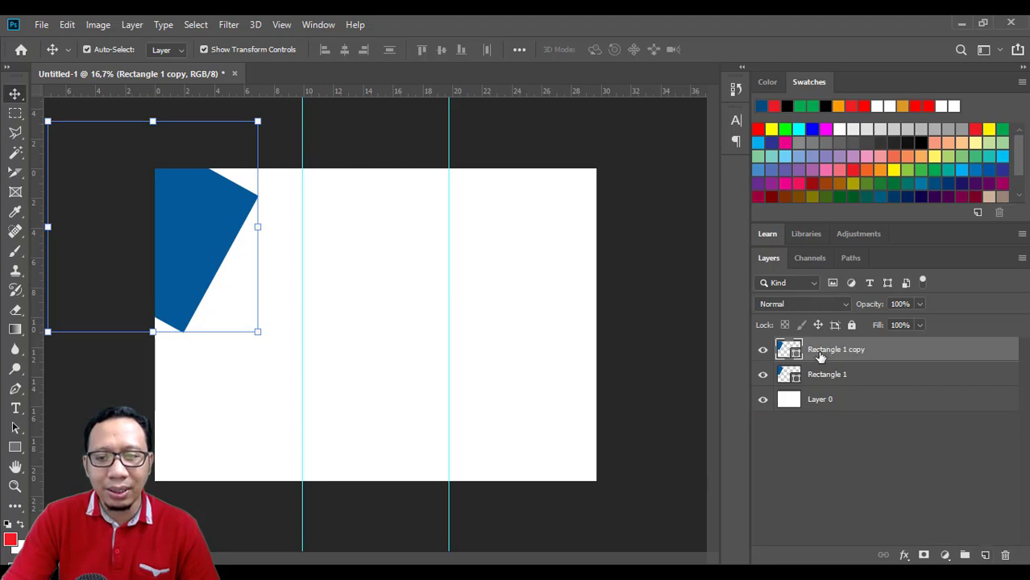
drag(184, 221, 587, 457)
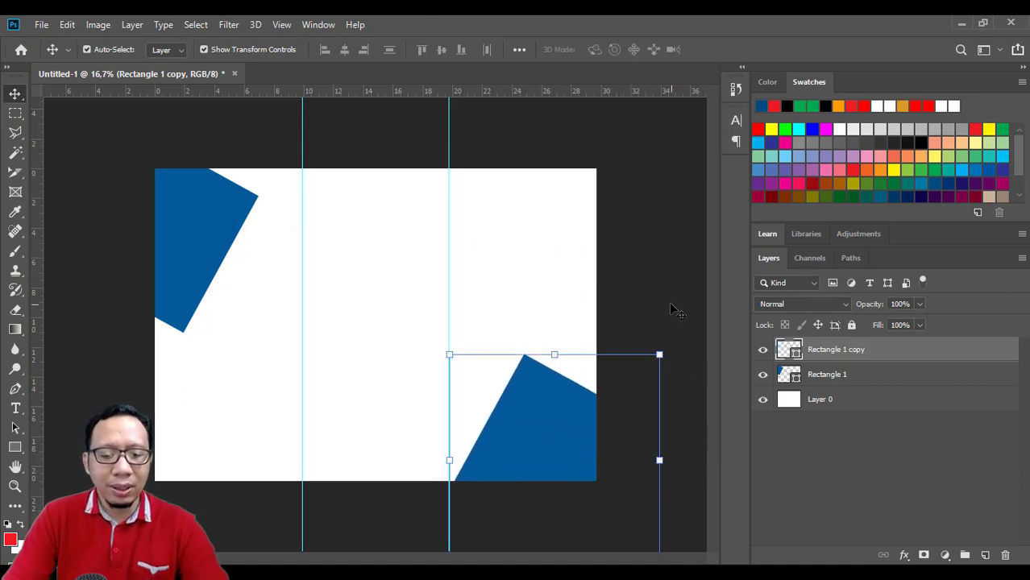
drag(842, 360, 985, 555)
drag(523, 399, 566, 351)
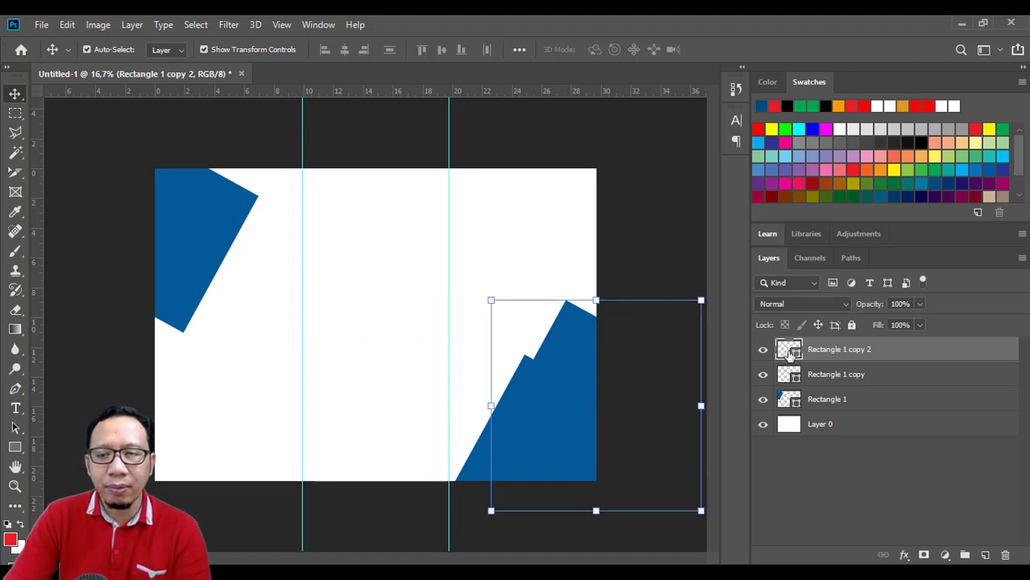
click(632, 251)
click(569, 350)
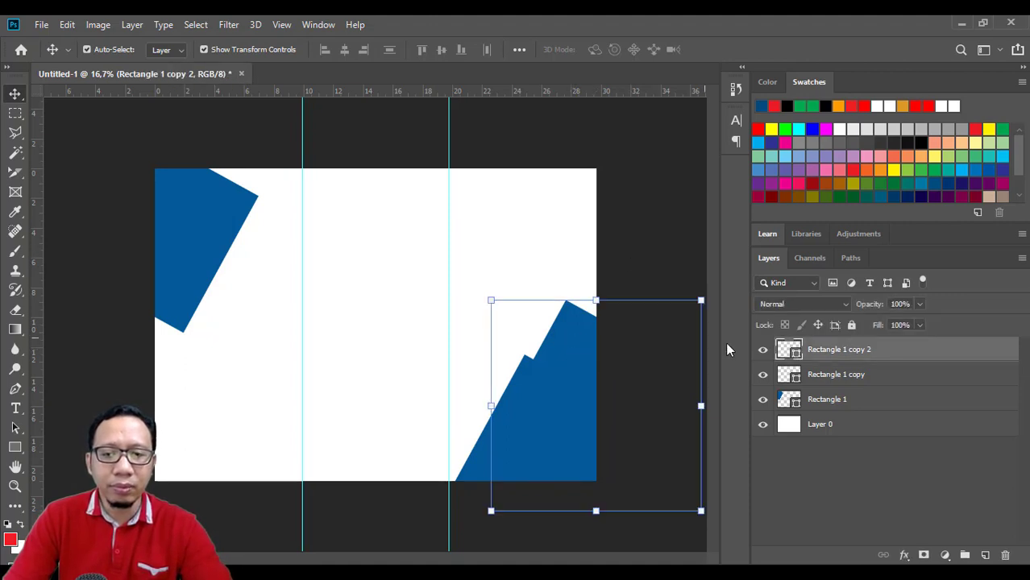
Fill the front copy with white ffffff and shift it down-left over the blue copy in the lower-right corner
double_click(786, 352)
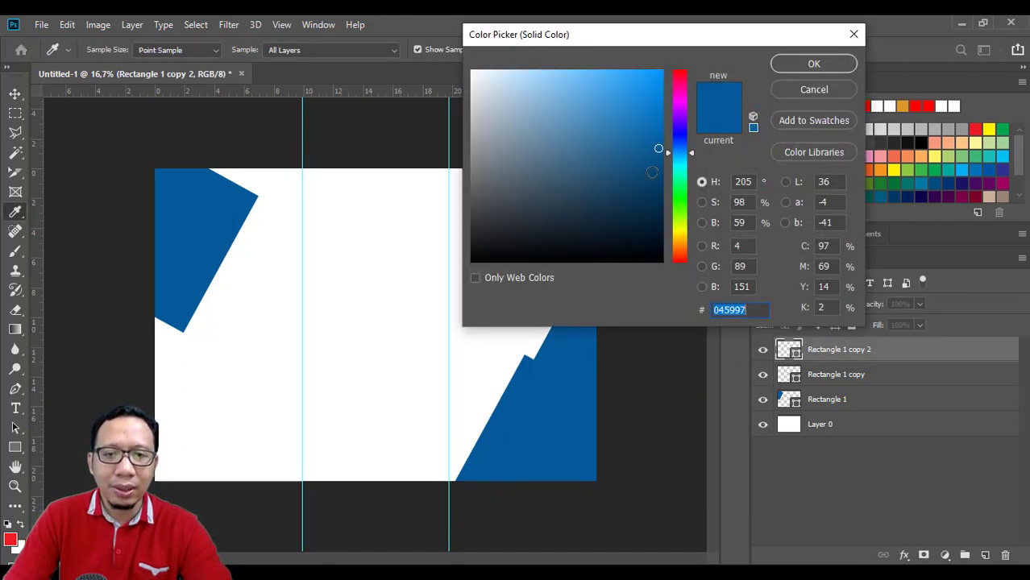
drag(637, 145, 422, 20)
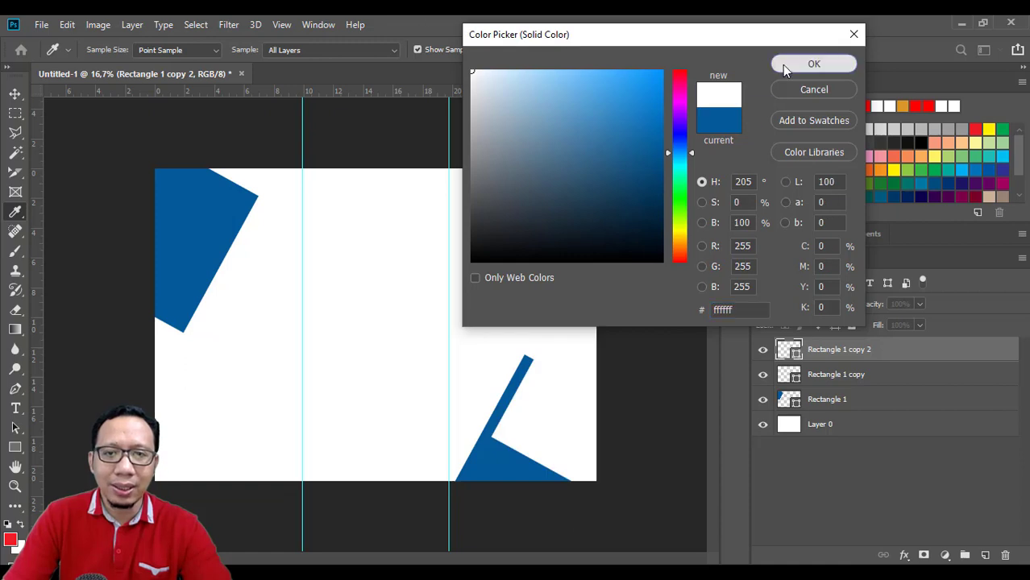
click(782, 64)
click(637, 270)
drag(548, 405, 522, 460)
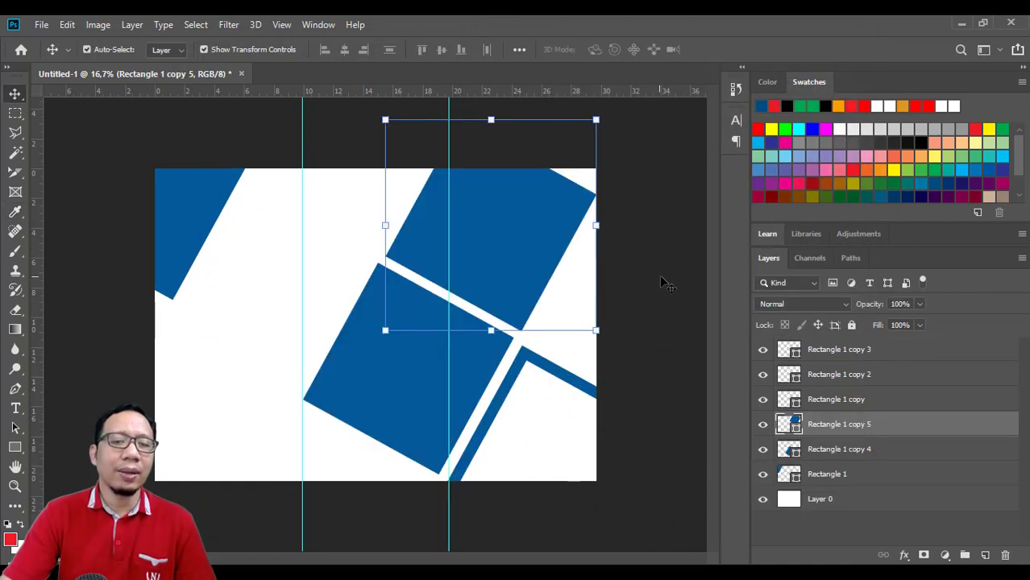
Move the upper blue square to the page's right edge, just above the outlined shape in the lower-right corner, and deselect it
click(631, 304)
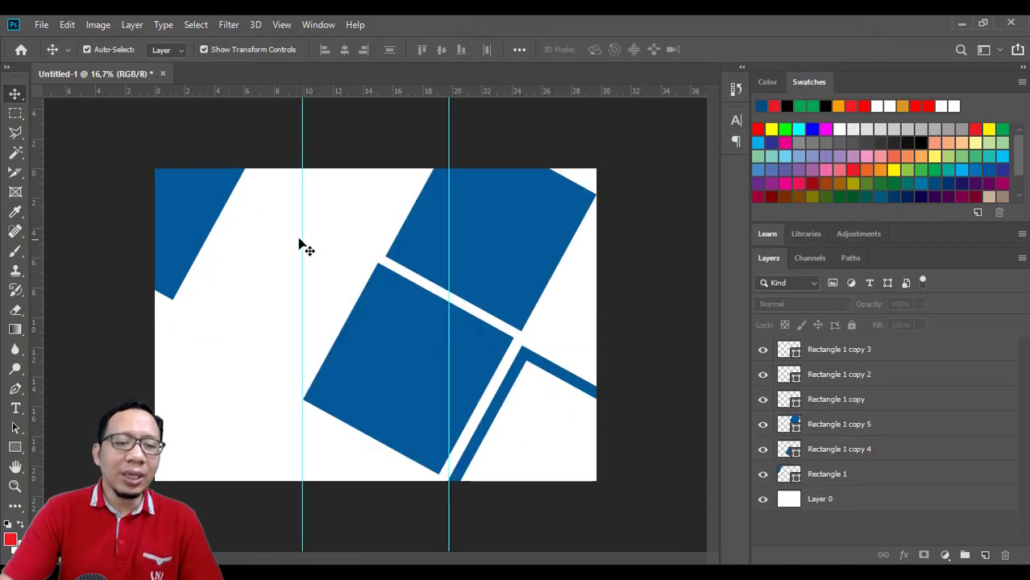
drag(430, 256, 631, 319)
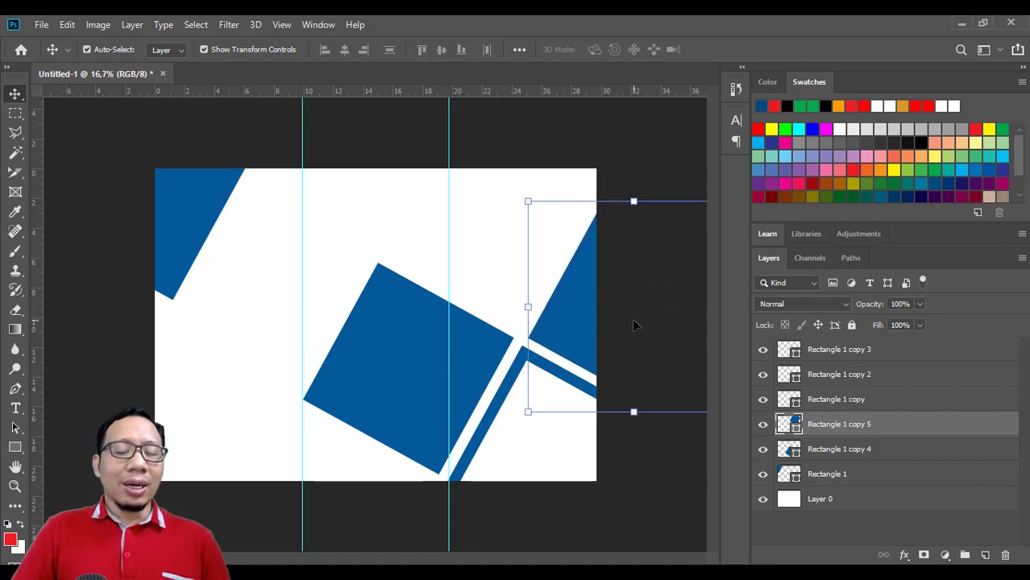
click(489, 137)
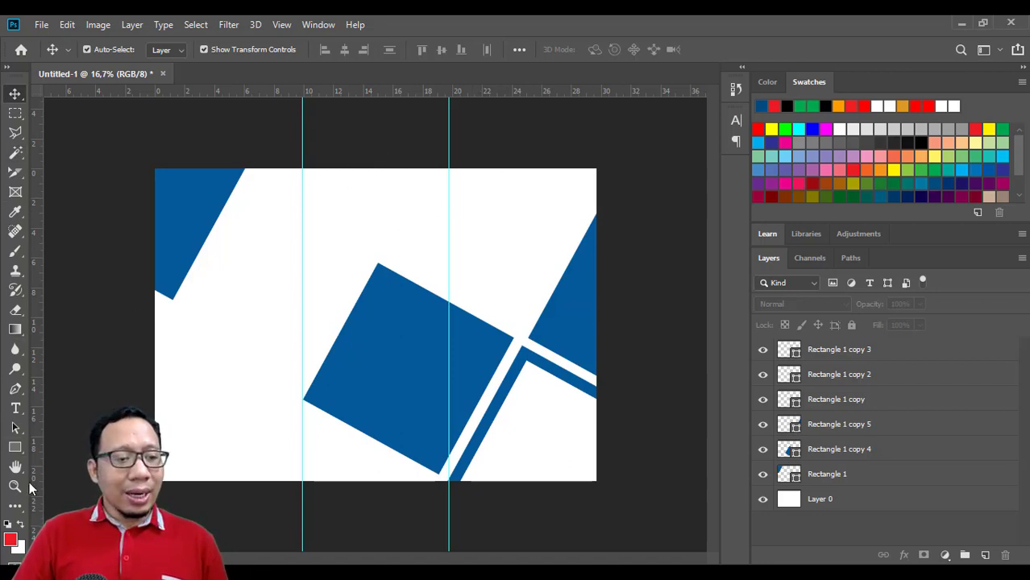
Draw a circle about 8 cm across in the lower part of the page's first column with the Ellipse tool
click(15, 448)
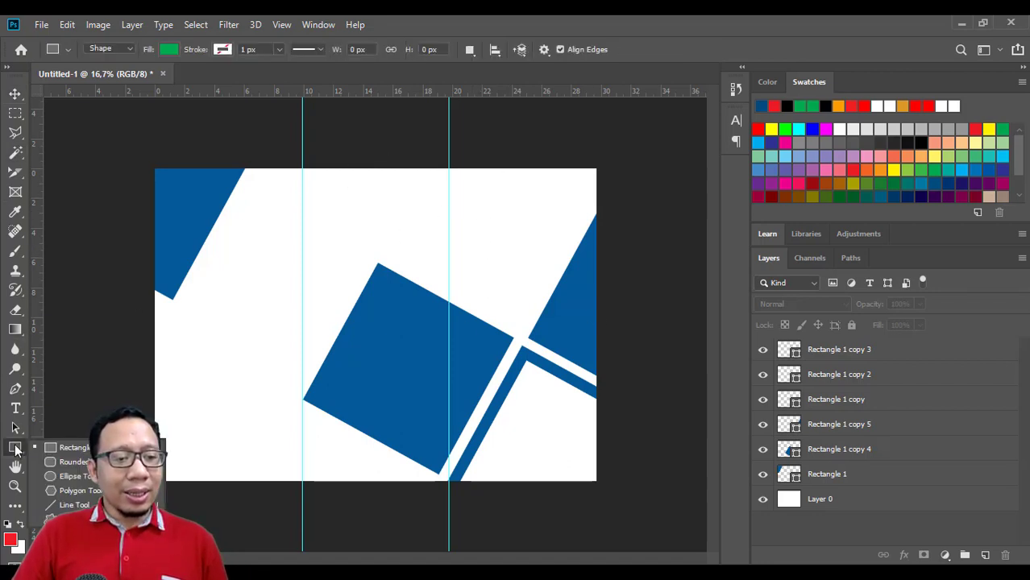
click(66, 476)
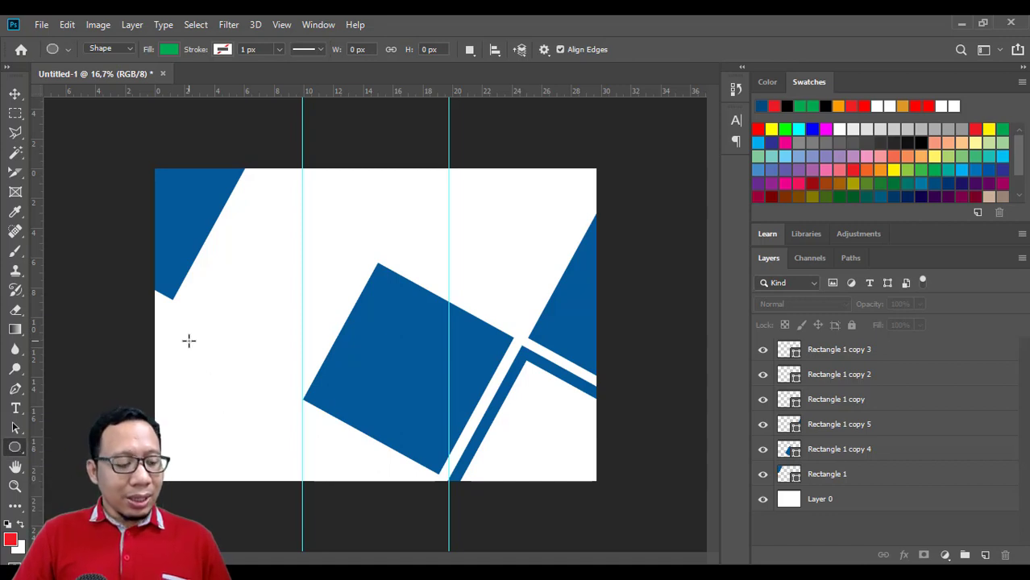
drag(188, 342, 310, 519)
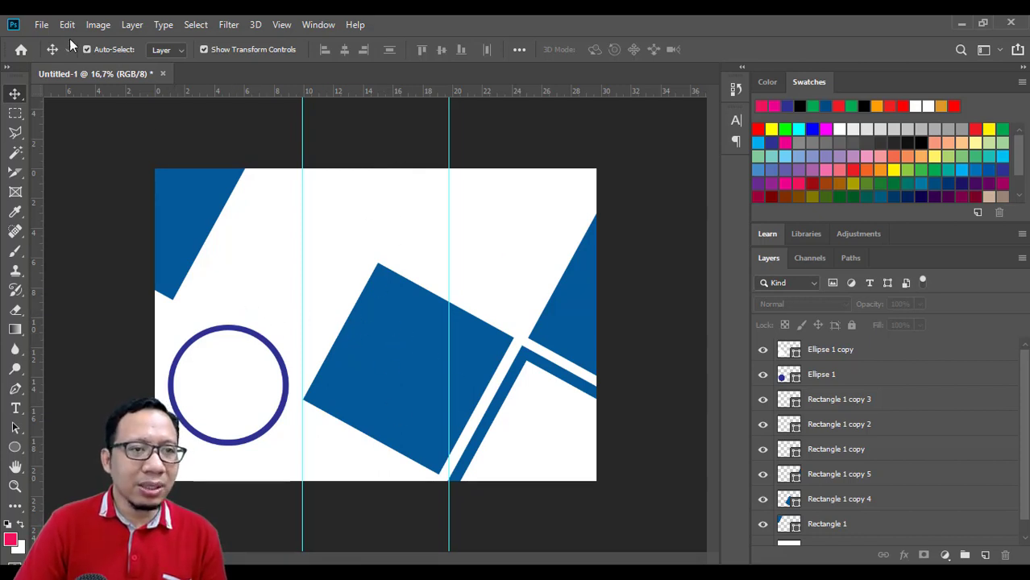
click(42, 25)
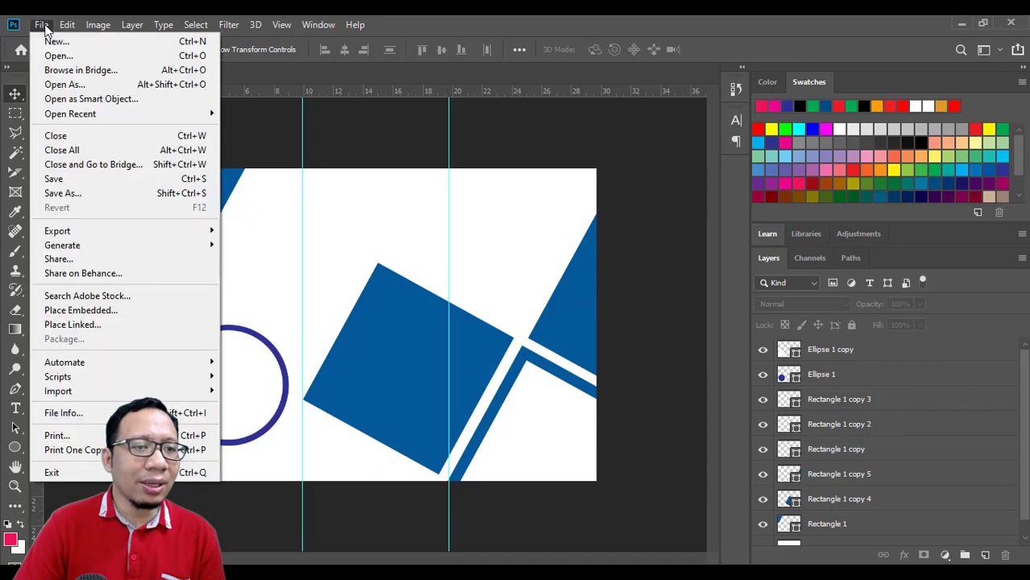
click(89, 316)
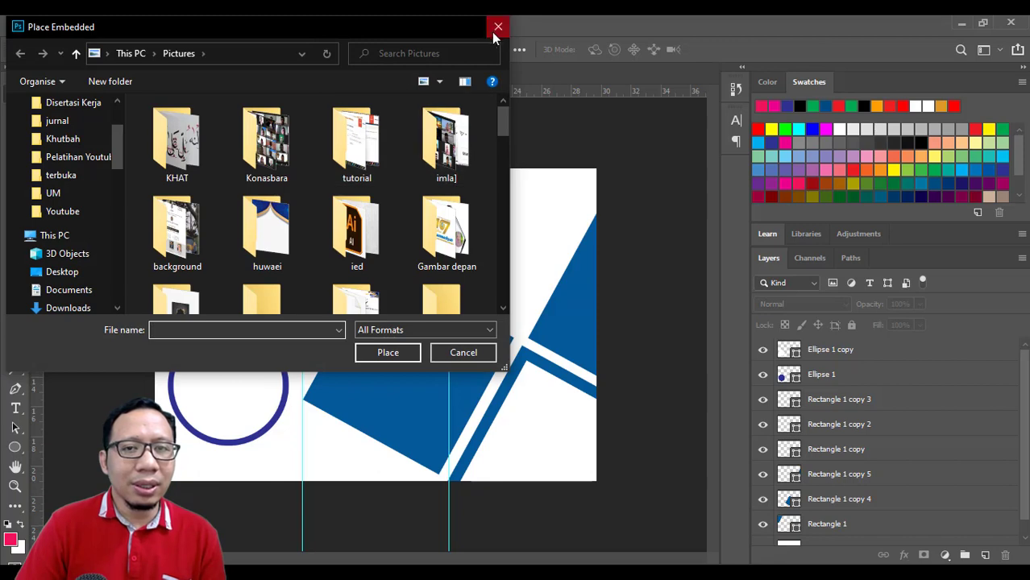
click(491, 29)
Place the beach photo "Bahan 1" from the Downloads folder into the document as an embedded image
click(42, 25)
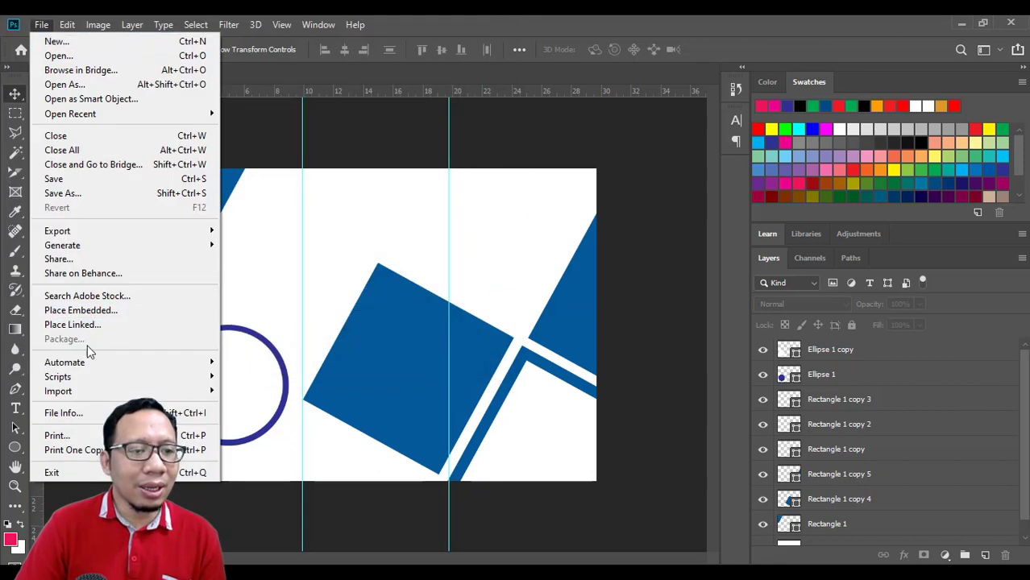
click(95, 310)
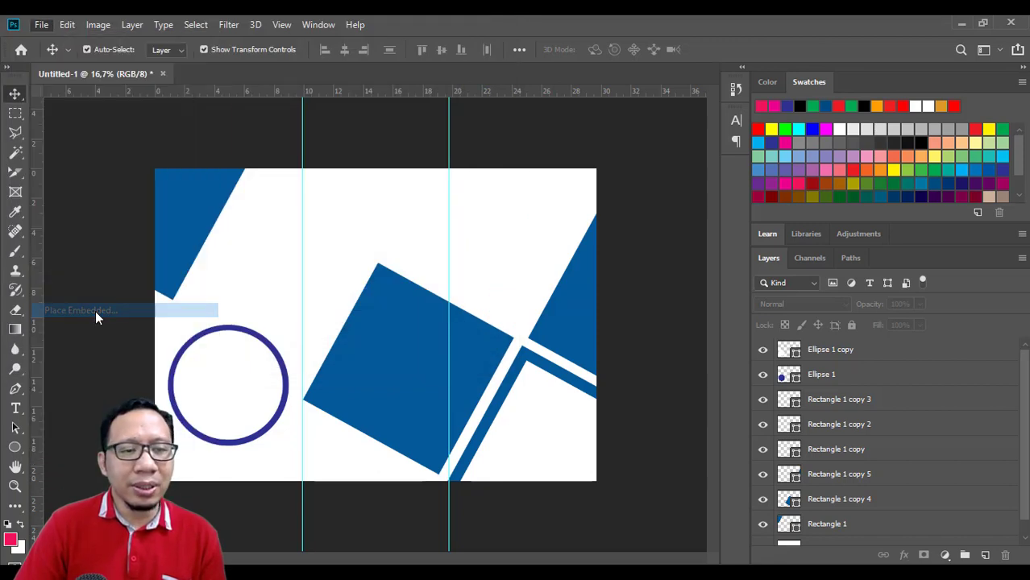
scroll(413, 246, down, 2)
scroll(413, 246, down, 10)
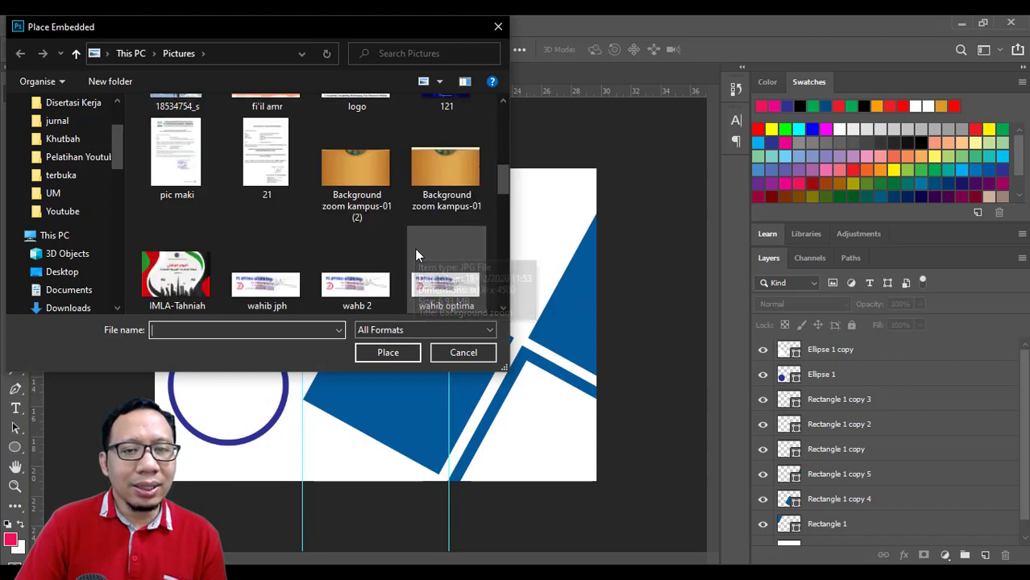
scroll(413, 246, up, 8)
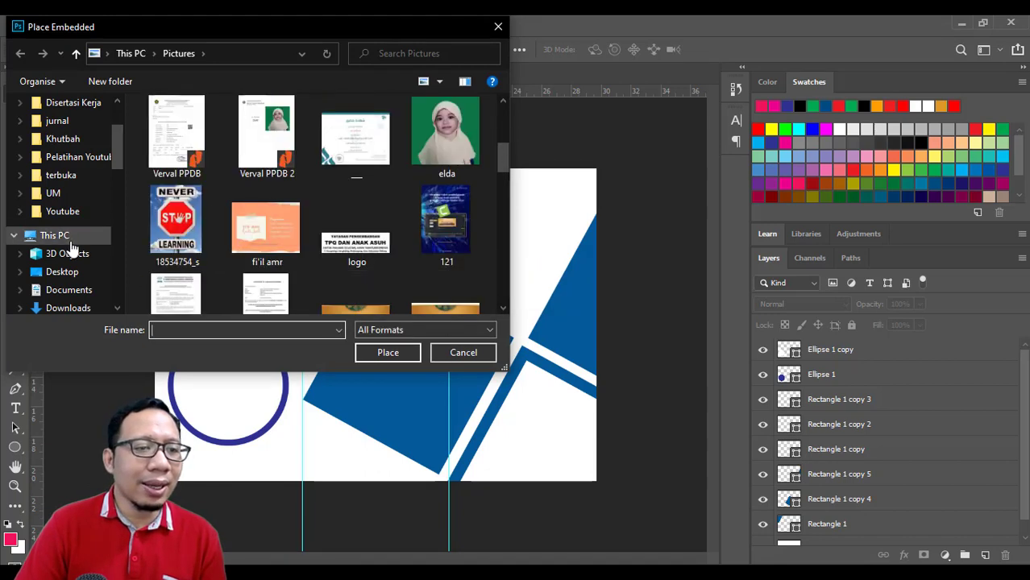
scroll(89, 269, up, 1)
scroll(92, 306, down, 1)
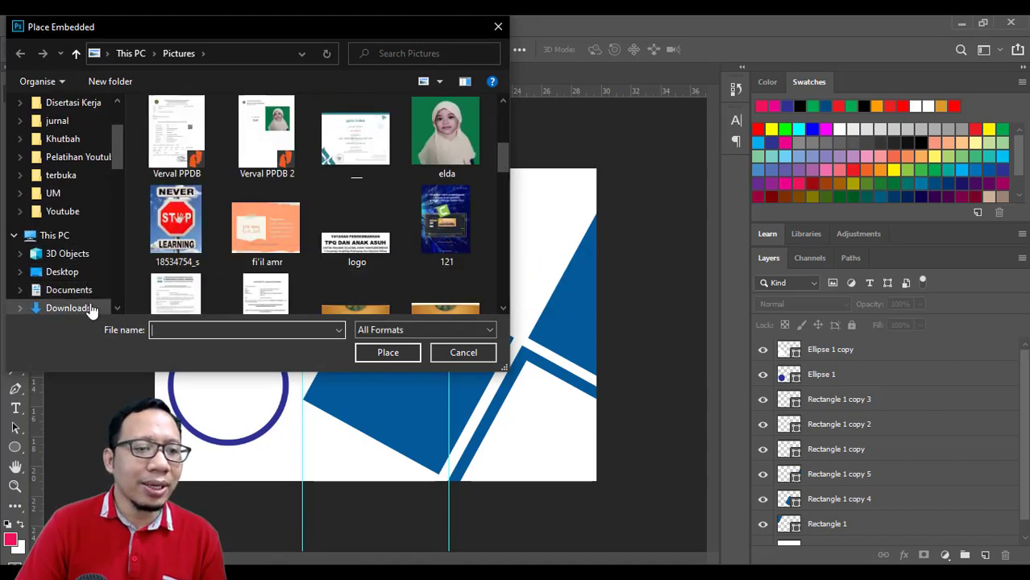
click(91, 309)
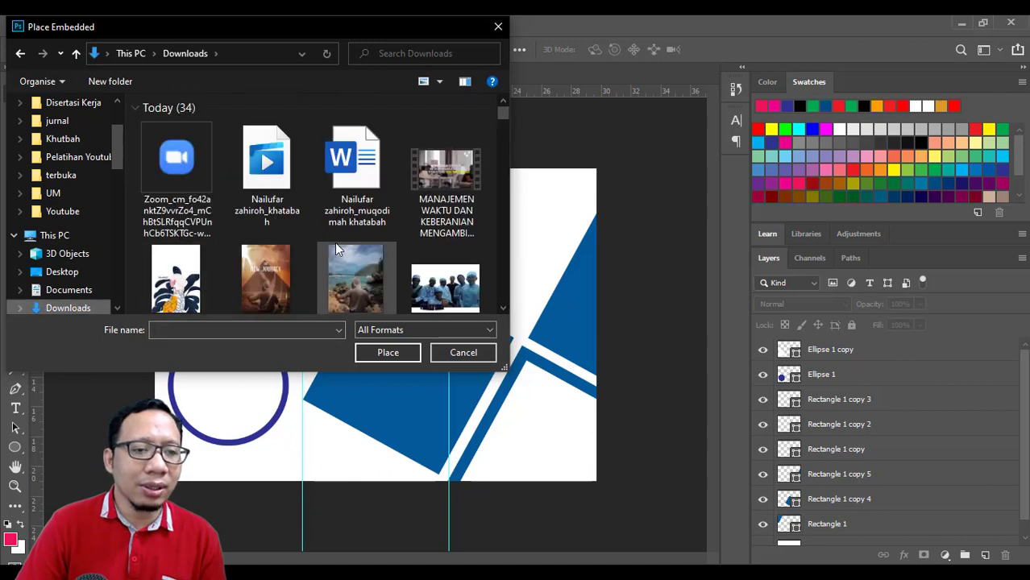
double_click(362, 278)
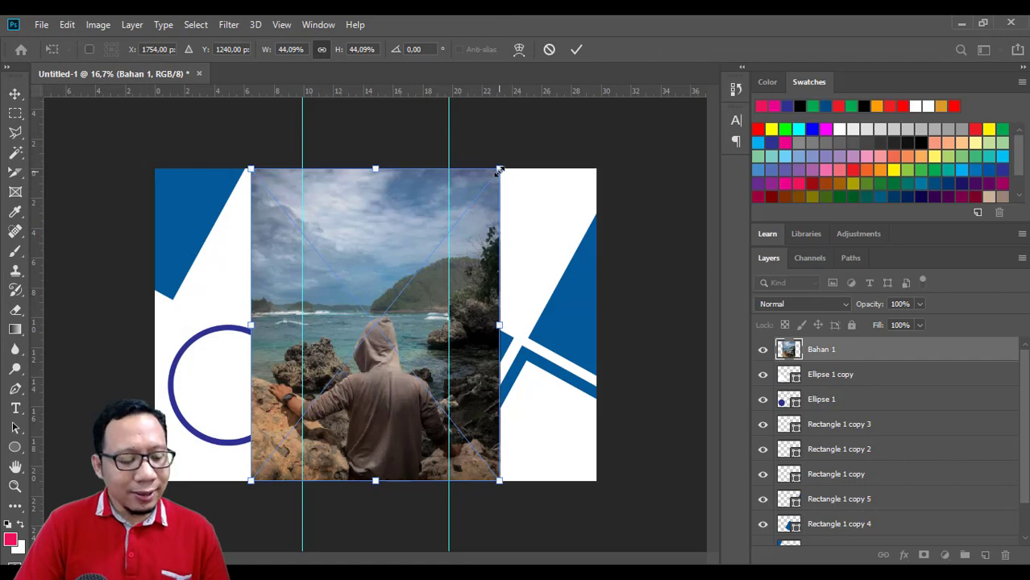
Try twice to scale the placed photo down from its upper-right corner, undoing each attempt
drag(499, 169, 391, 304)
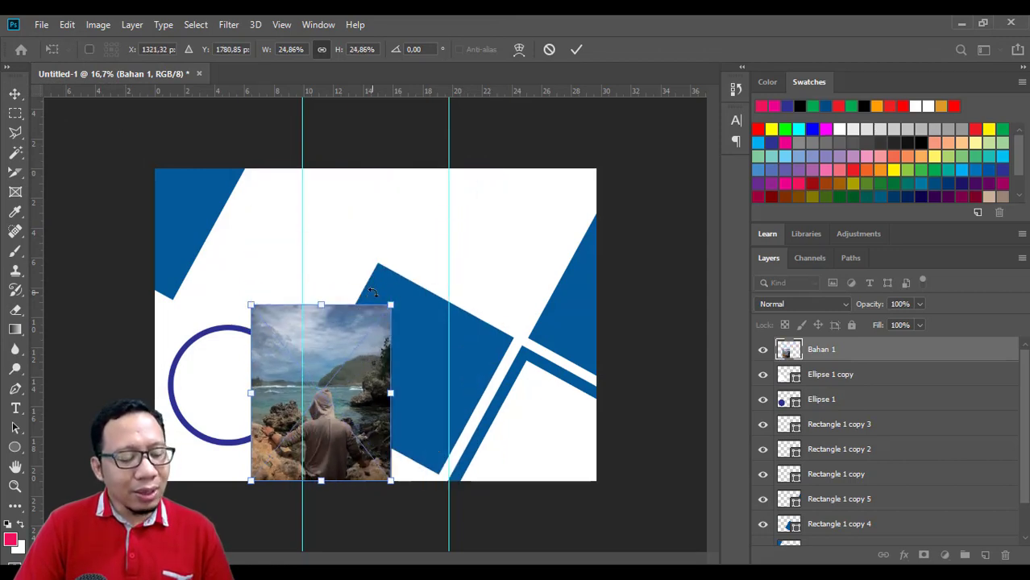
key(ctrl+z)
drag(499, 167, 375, 274)
key(ctrl+z)
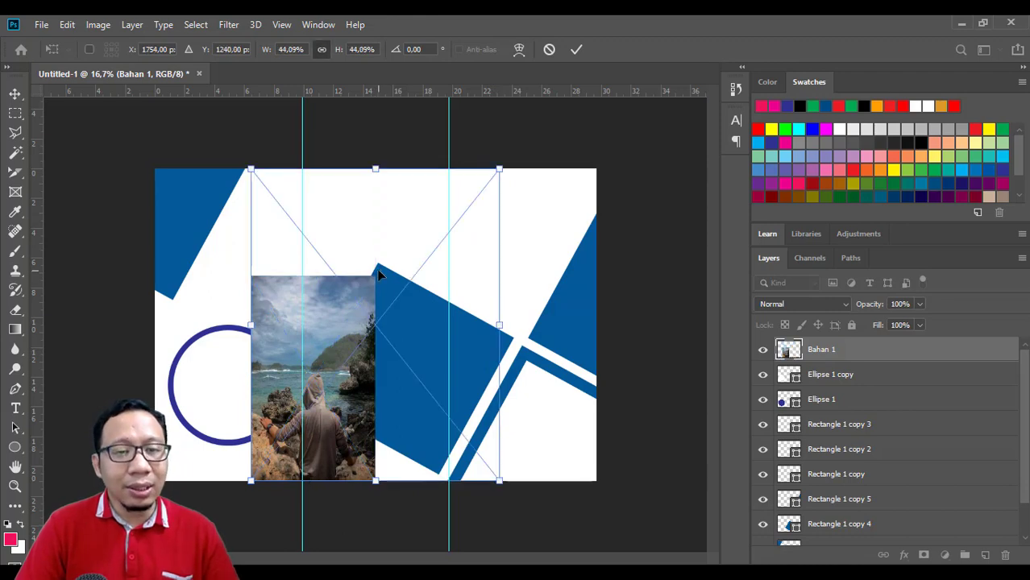
Scale the placed photo to about 25%, move it to the page's top edge across the first column guide, and commit the placement
drag(499, 168, 391, 299)
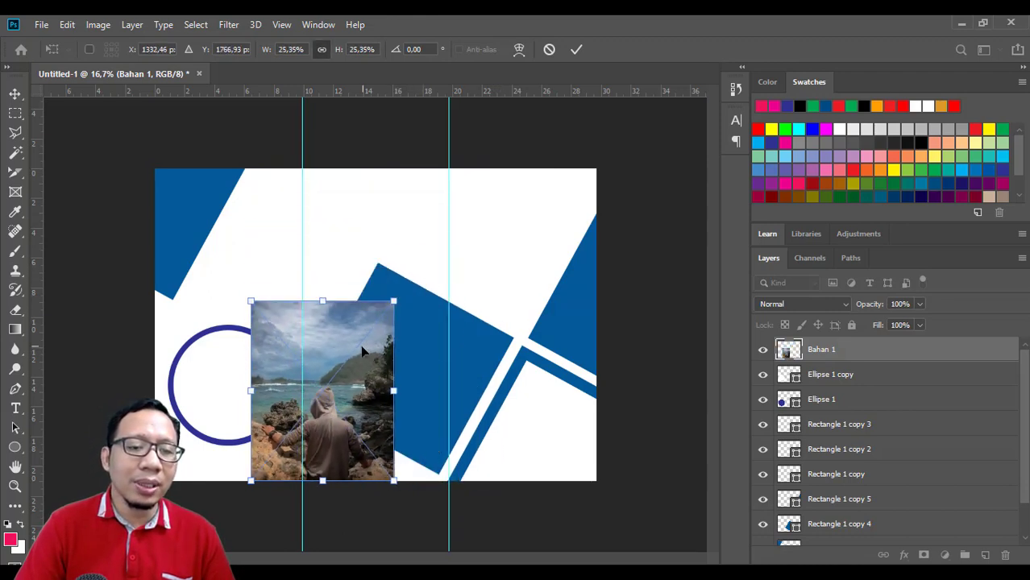
drag(365, 344, 329, 214)
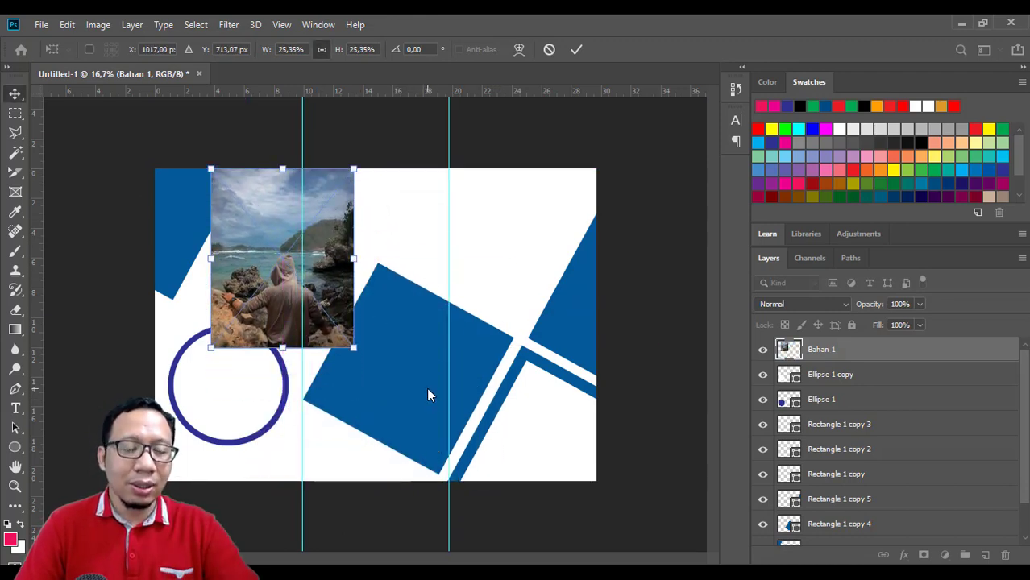
key(Return)
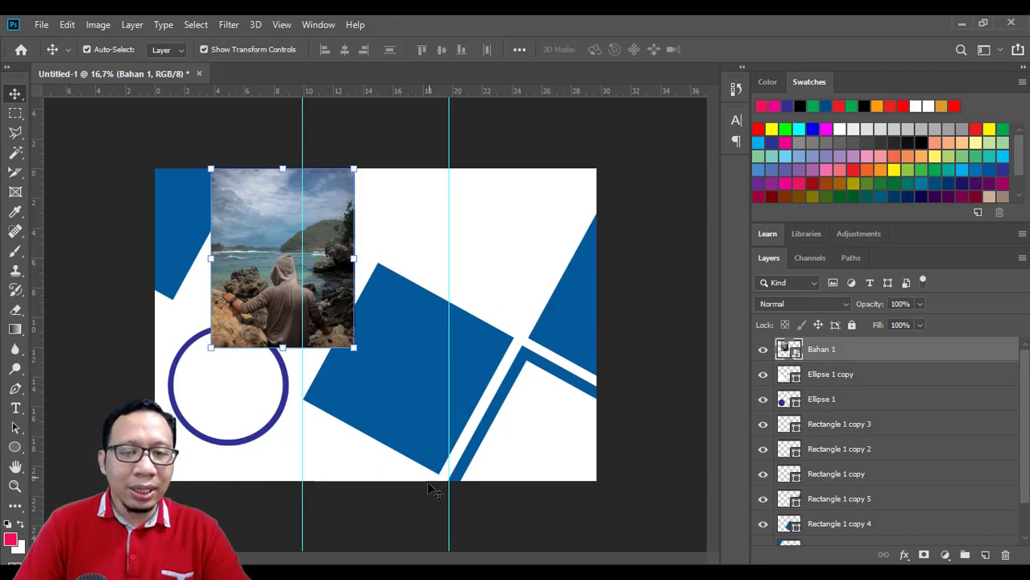
Rename the layer of the middle blue square as "kotak tengah"
click(400, 360)
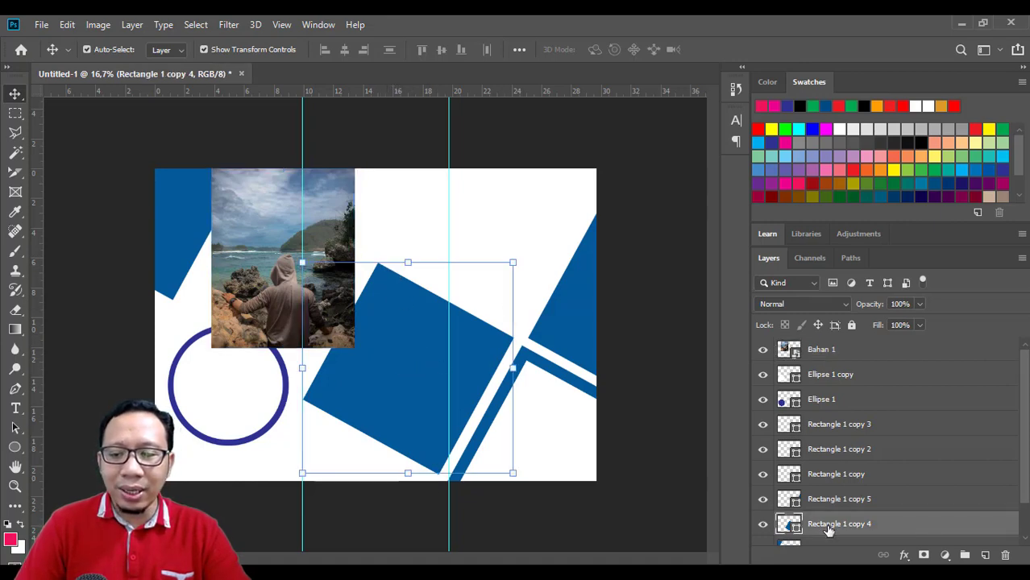
right_click(867, 529)
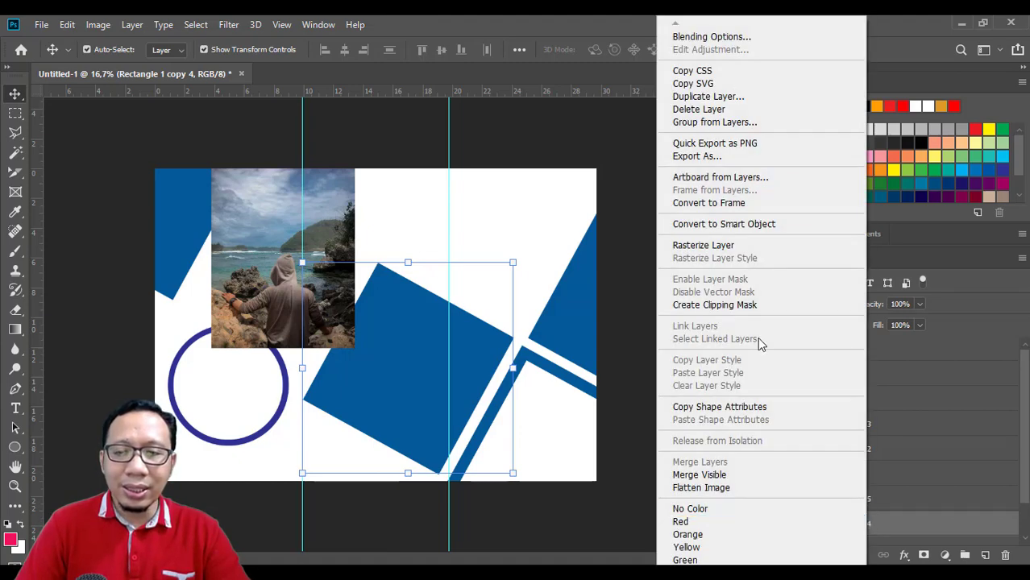
click(886, 520)
double_click(842, 525)
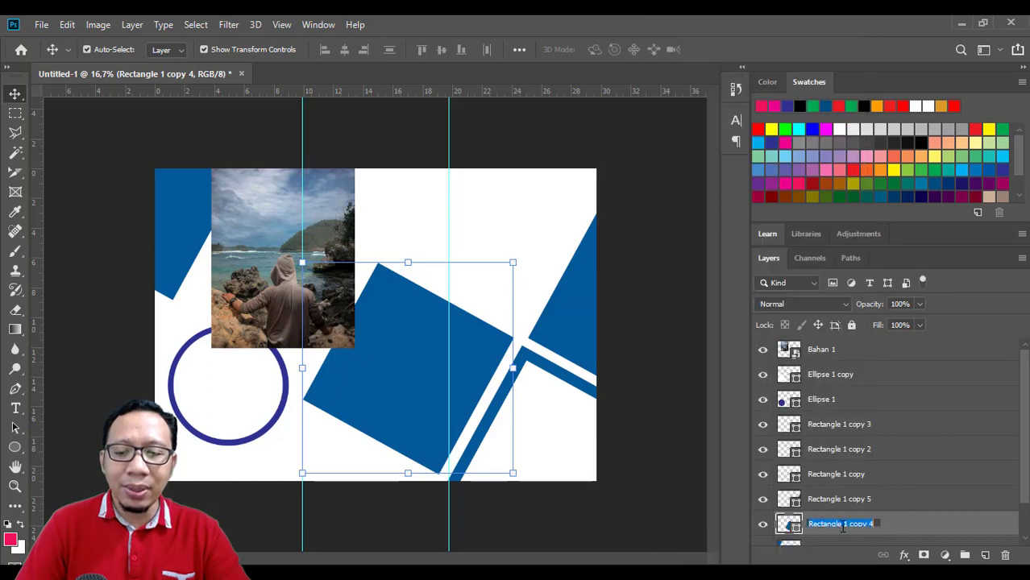
text(k)
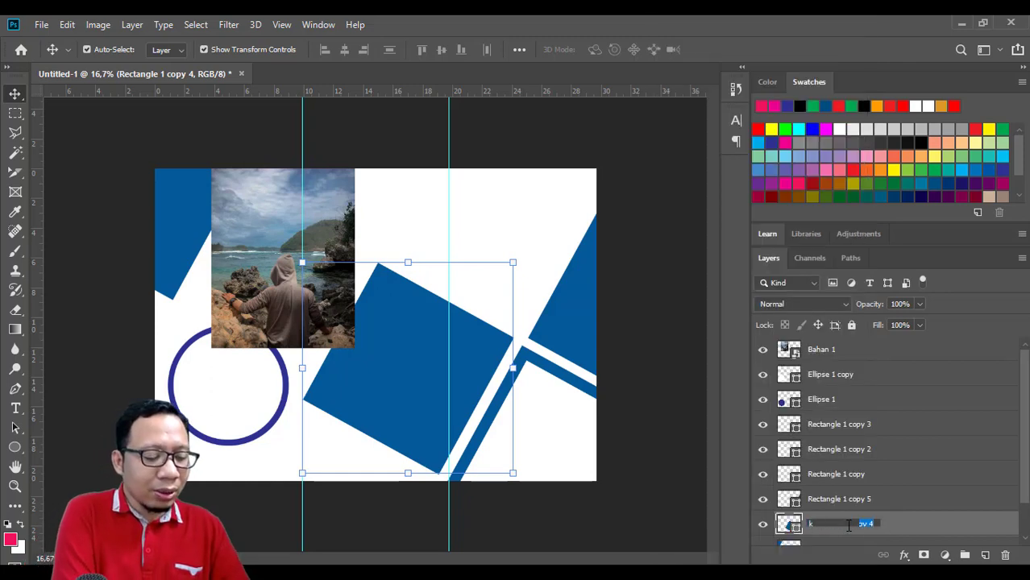
text(otak tengah)
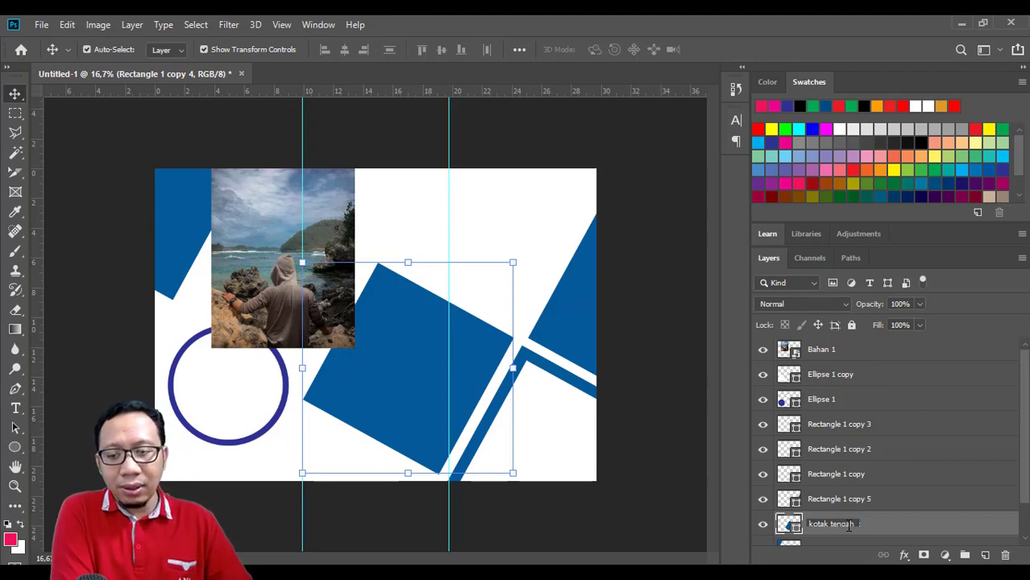
key(Return)
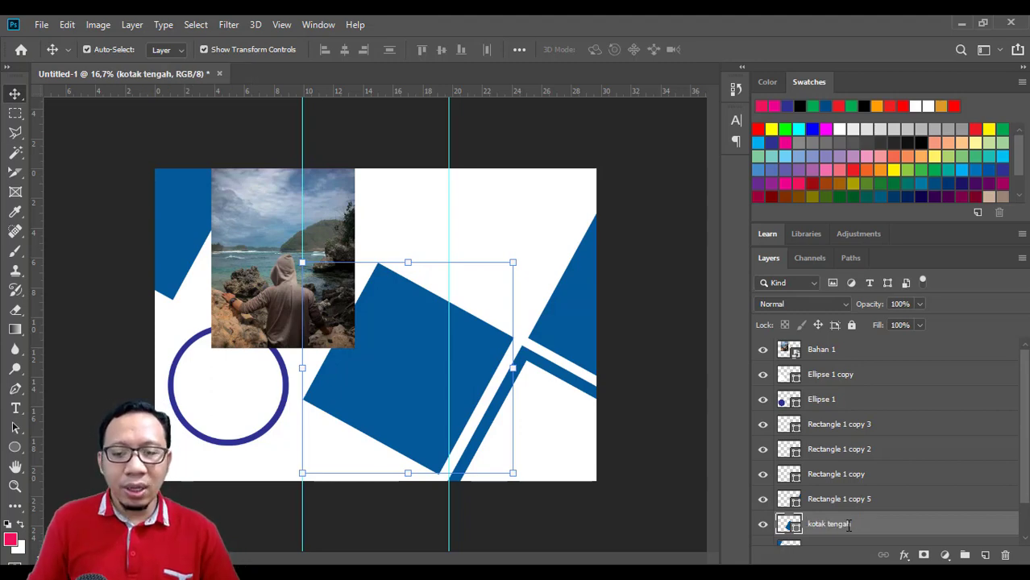
Move the "Bahan 1" layer directly above "kotak tengah" in the layer order, and position the photo over the middle blue square
click(309, 232)
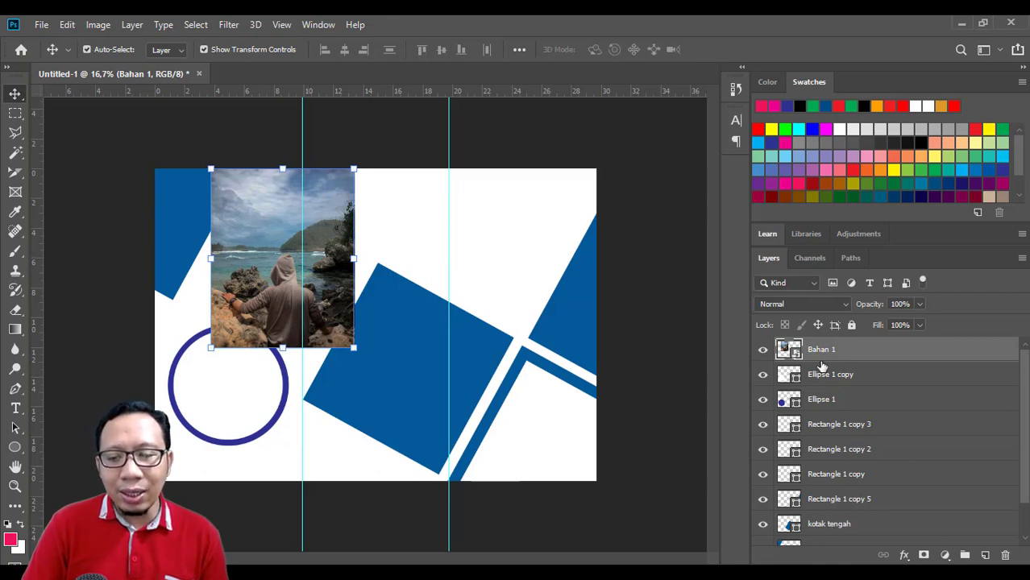
drag(819, 355, 823, 507)
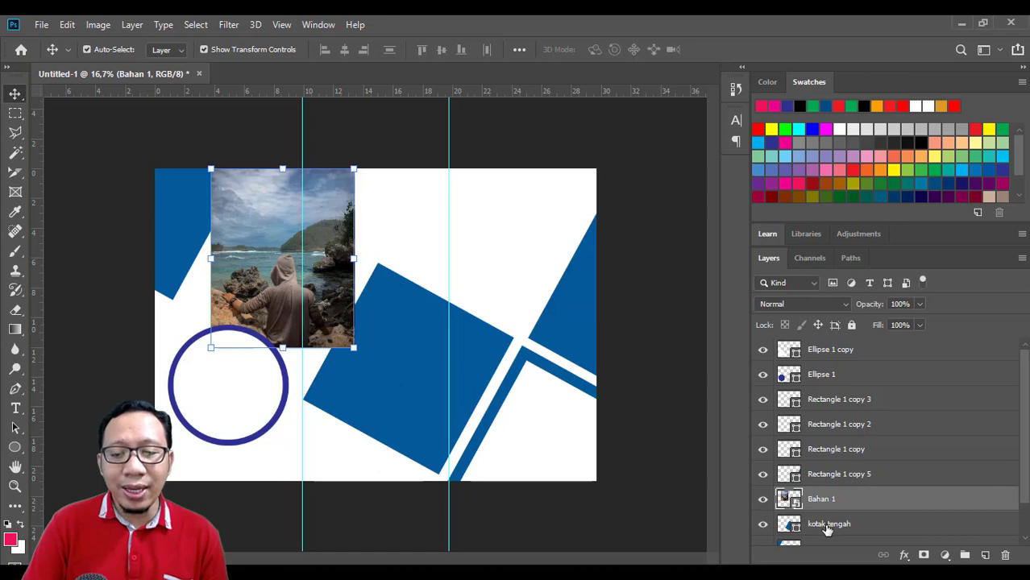
click(395, 346)
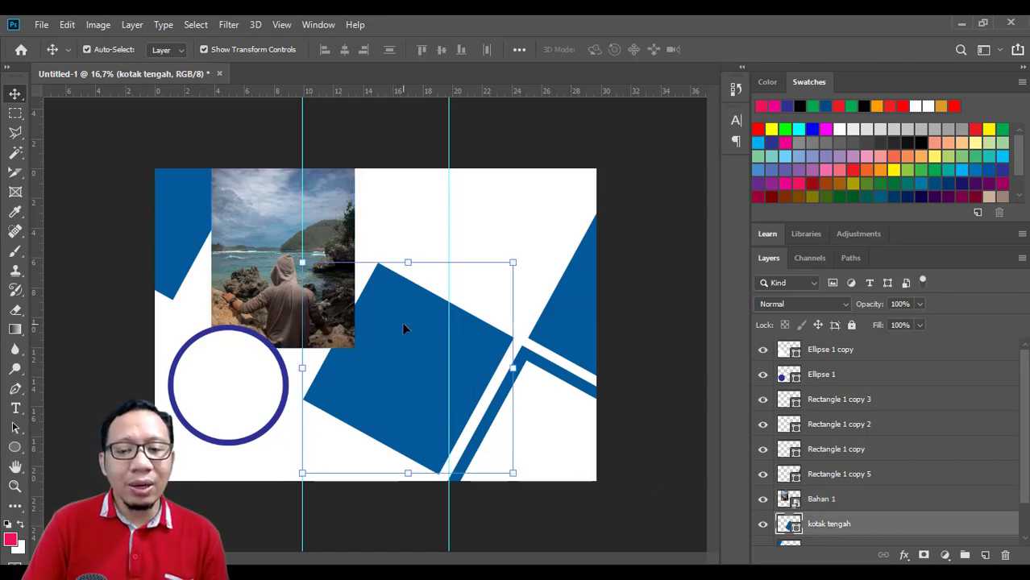
click(321, 229)
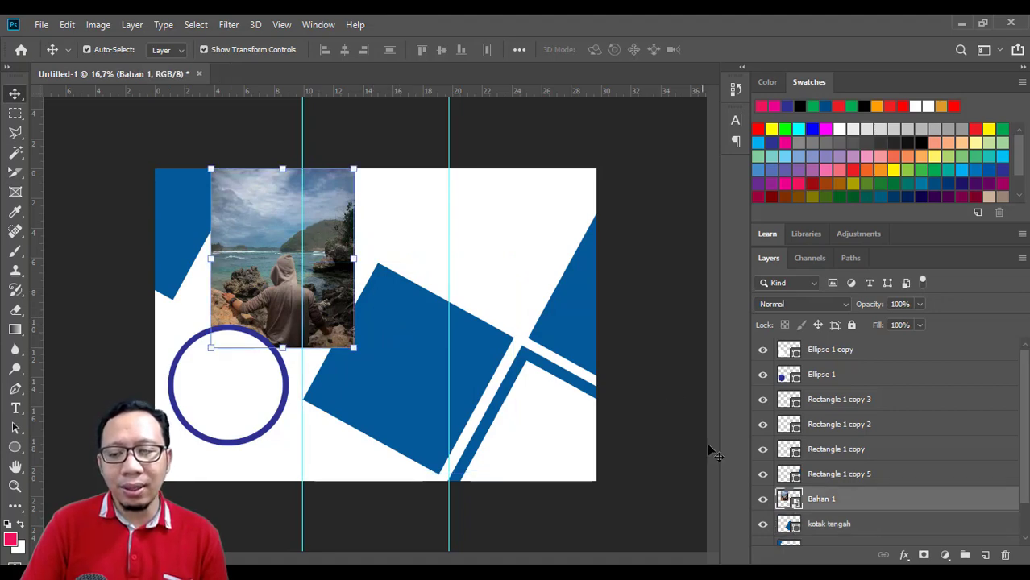
click(403, 323)
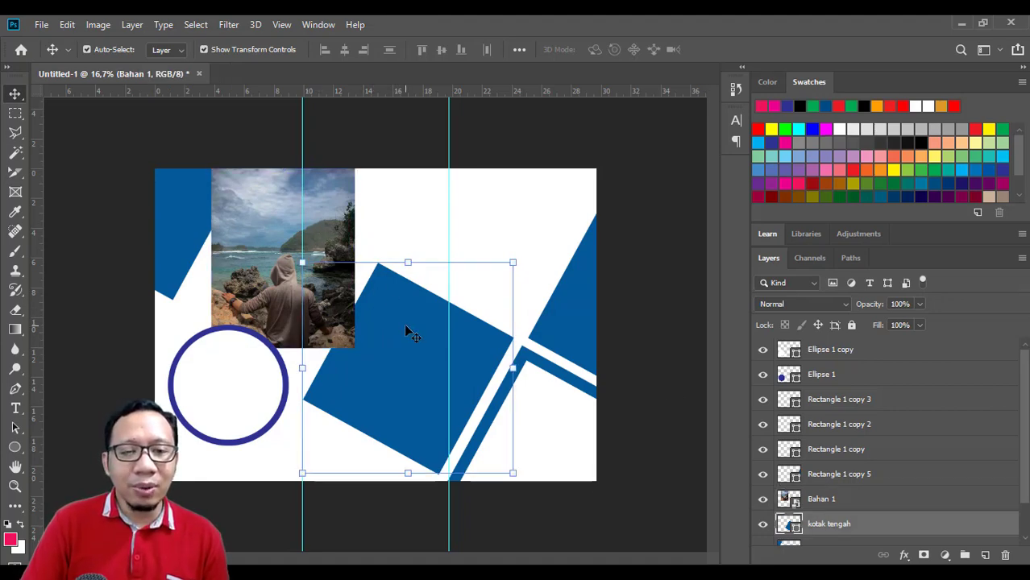
click(323, 251)
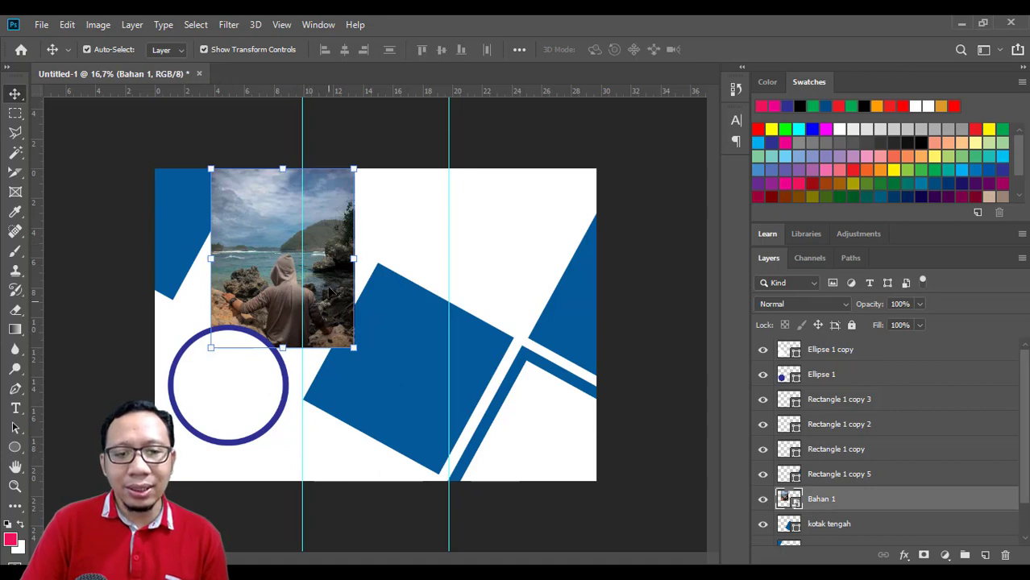
drag(324, 260, 419, 348)
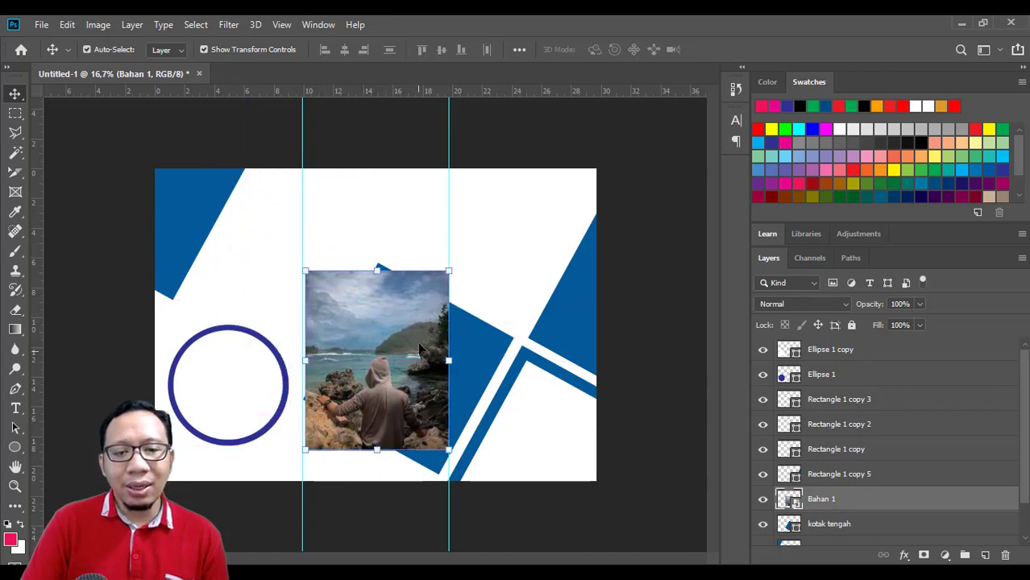
right_click(417, 345)
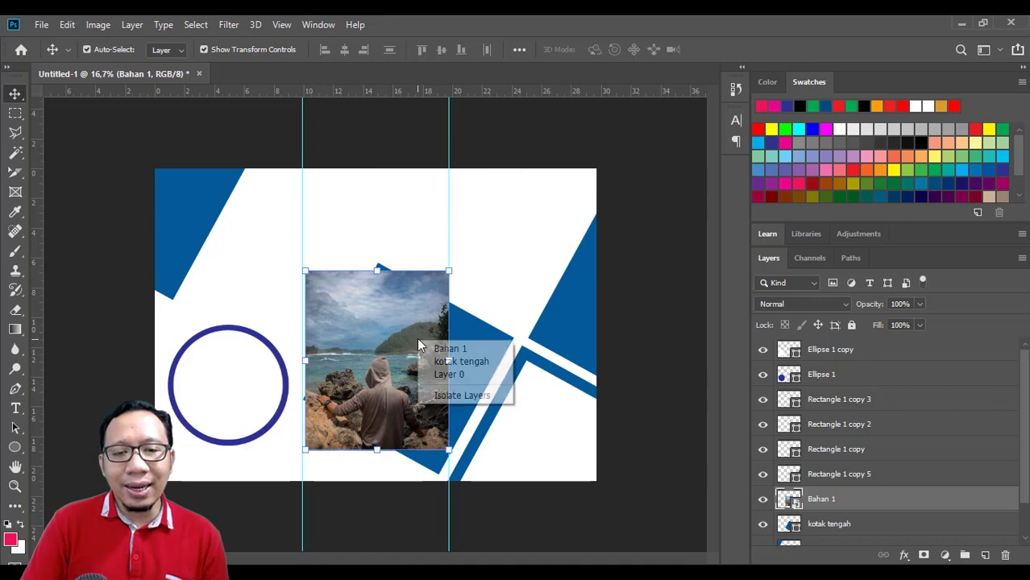
click(423, 315)
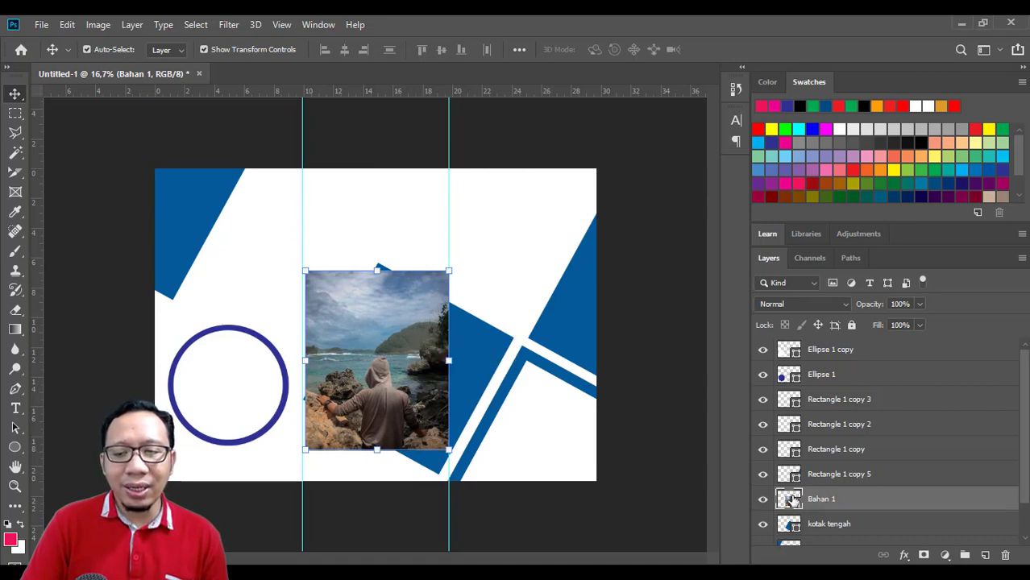
right_click(793, 500)
click(736, 525)
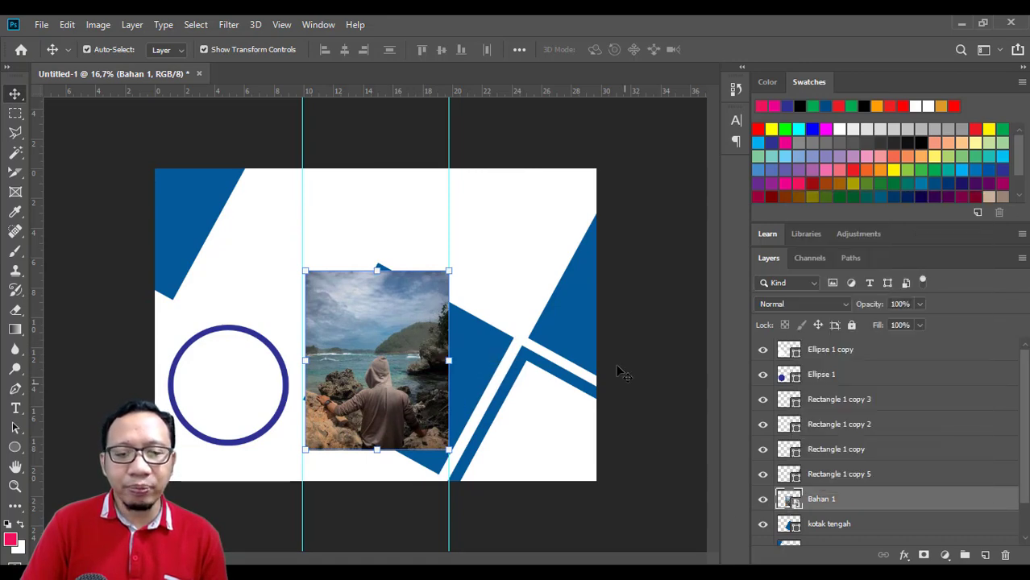
click(619, 372)
Create a clipping mask that clips the "Bahan 1" photo to the "kotak tengah" square
click(789, 502)
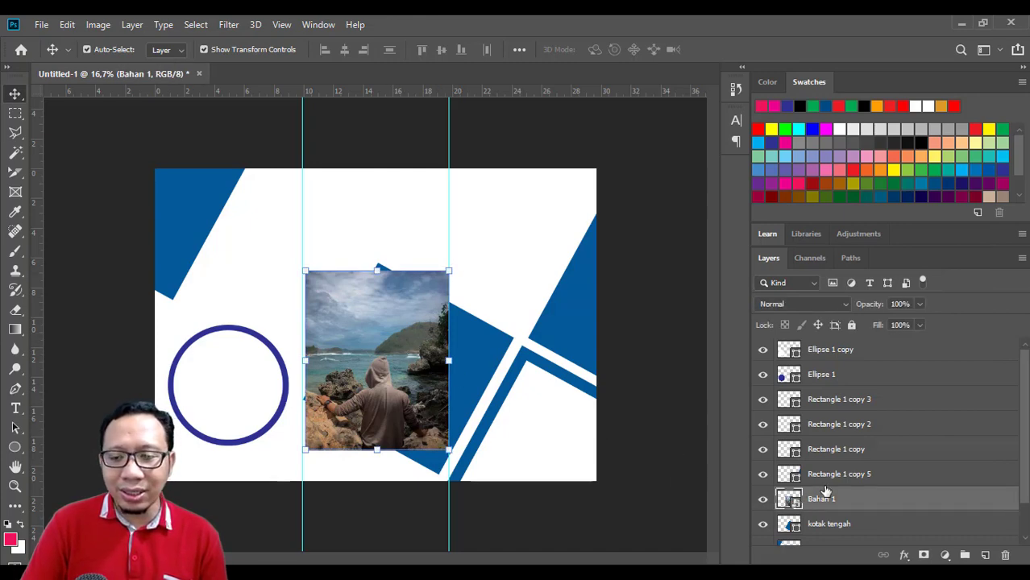
right_click(863, 499)
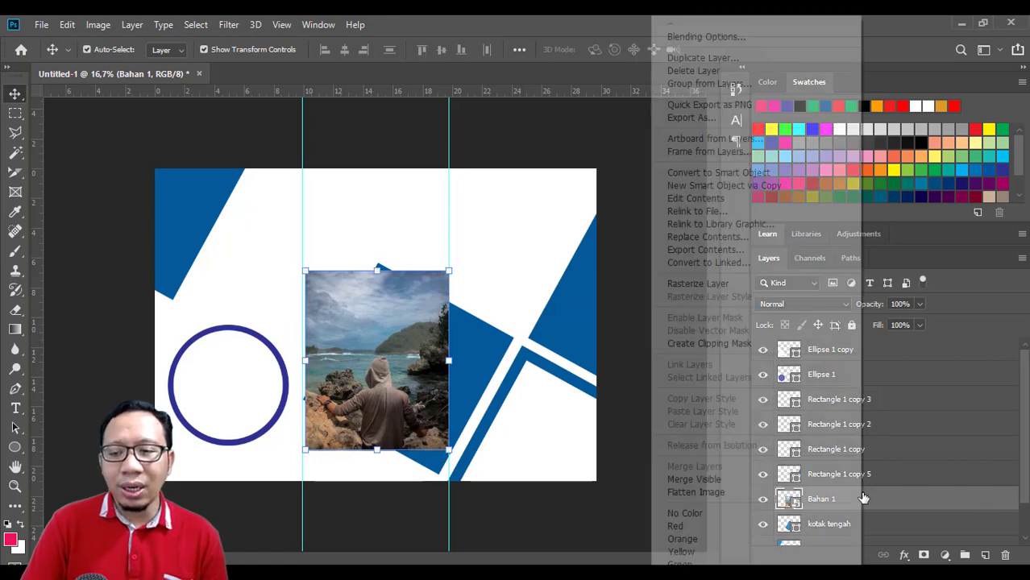
click(709, 343)
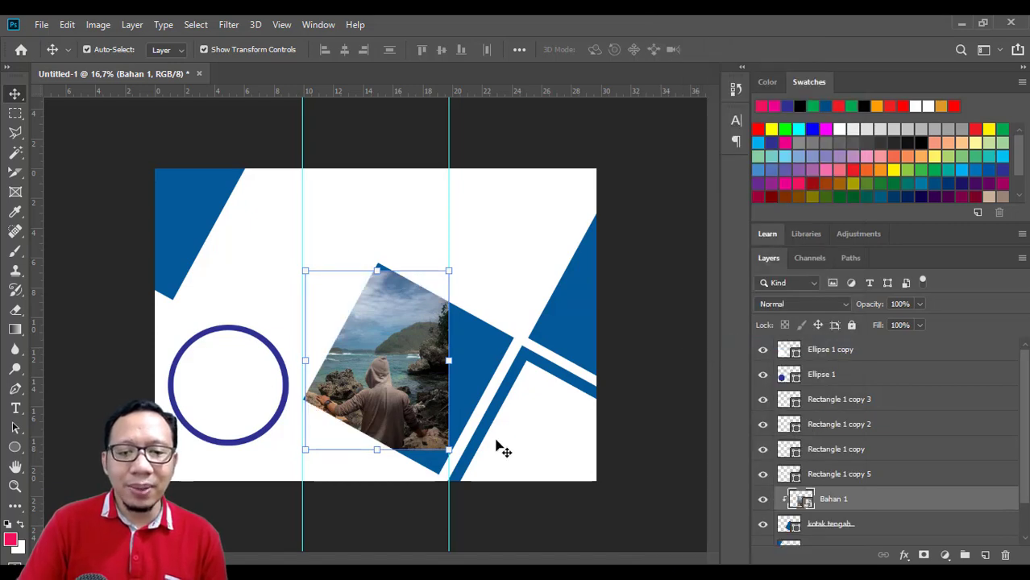
Scale the clipped "Bahan 1" photo to about 43.7%, position it so it fills the middle square, and commit the transform
drag(451, 452, 527, 506)
drag(431, 370, 408, 342)
drag(482, 499, 530, 557)
drag(470, 387, 478, 299)
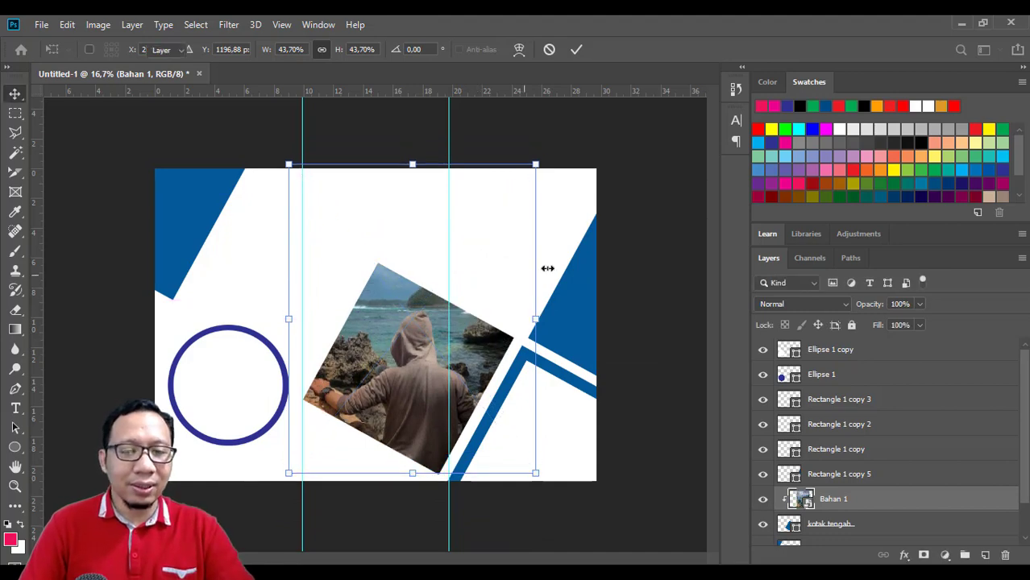
key(Return)
click(481, 444)
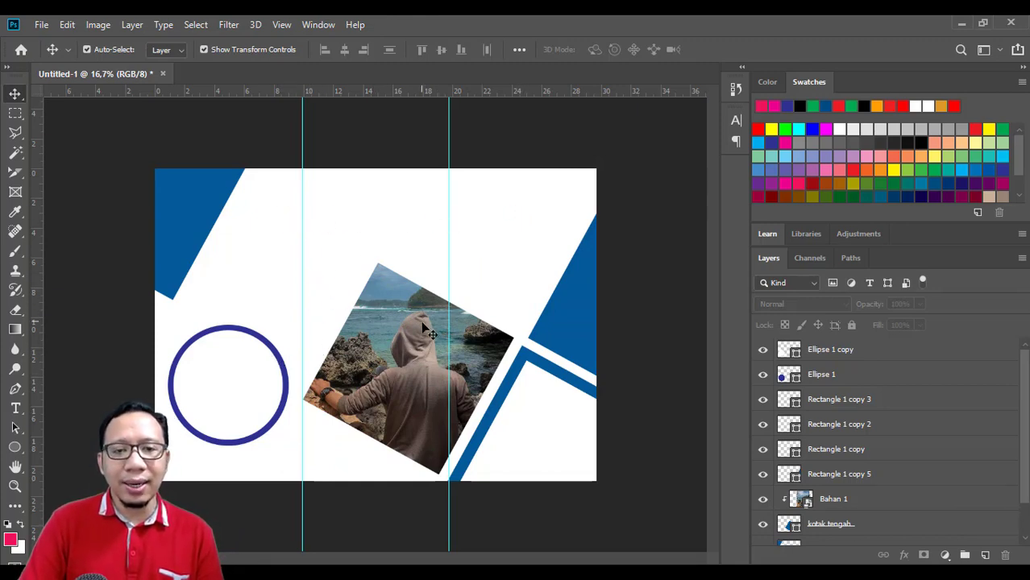
Place the woman-and-leaves illustration from Downloads as an embedded image directly above the "Ellipse 1" layer, shifted over the second column guide
click(286, 369)
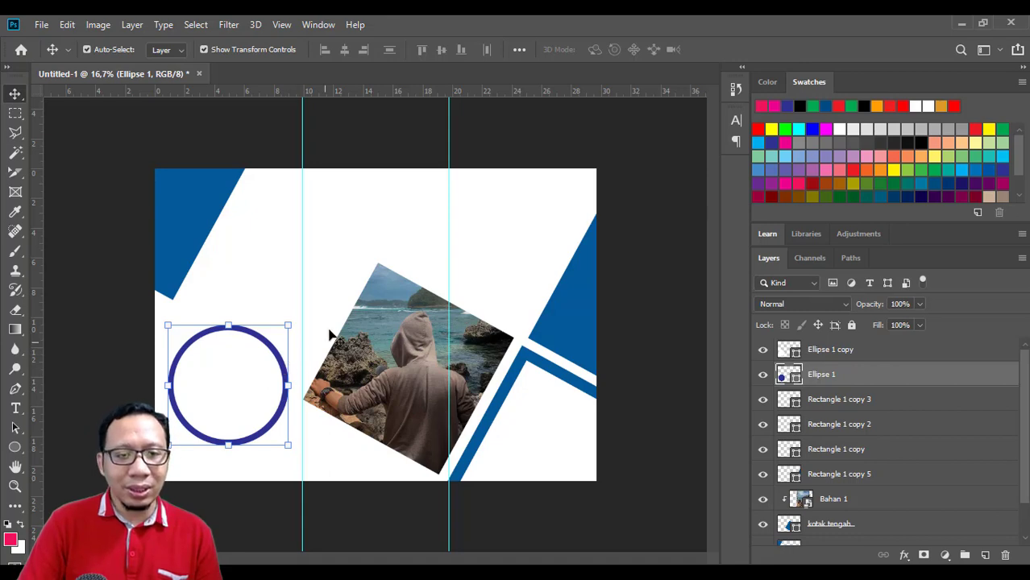
click(45, 27)
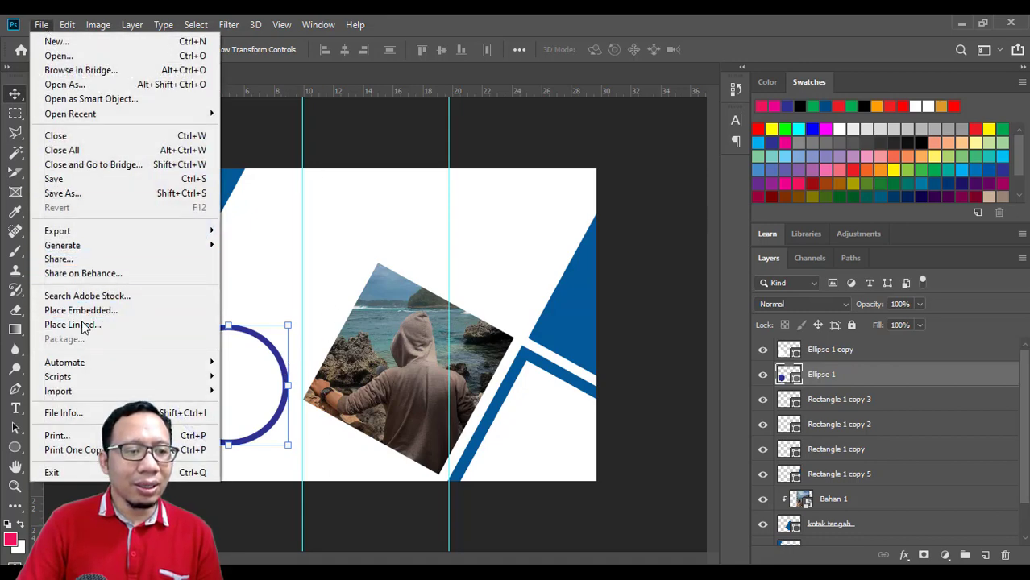
click(81, 310)
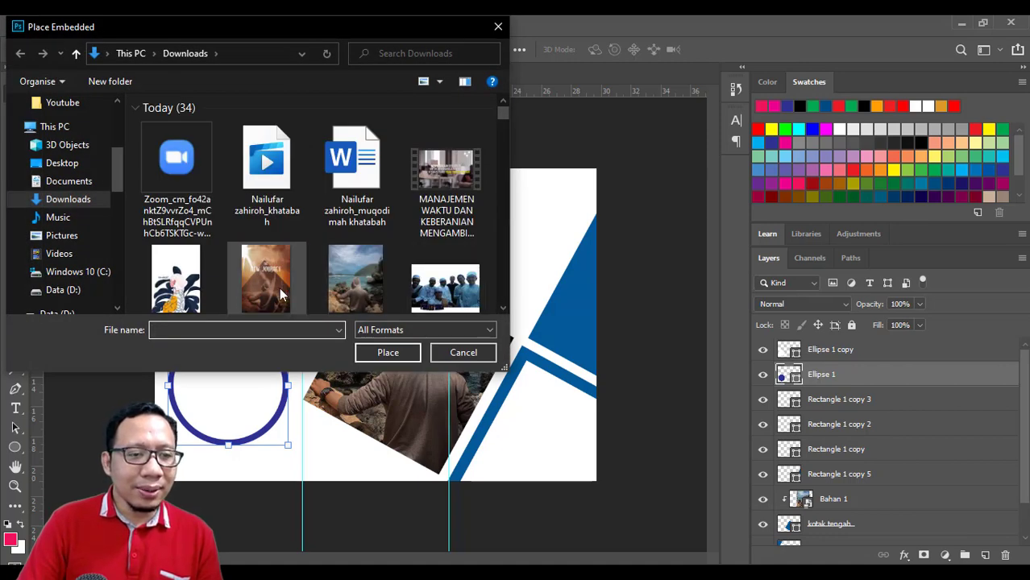
click(185, 287)
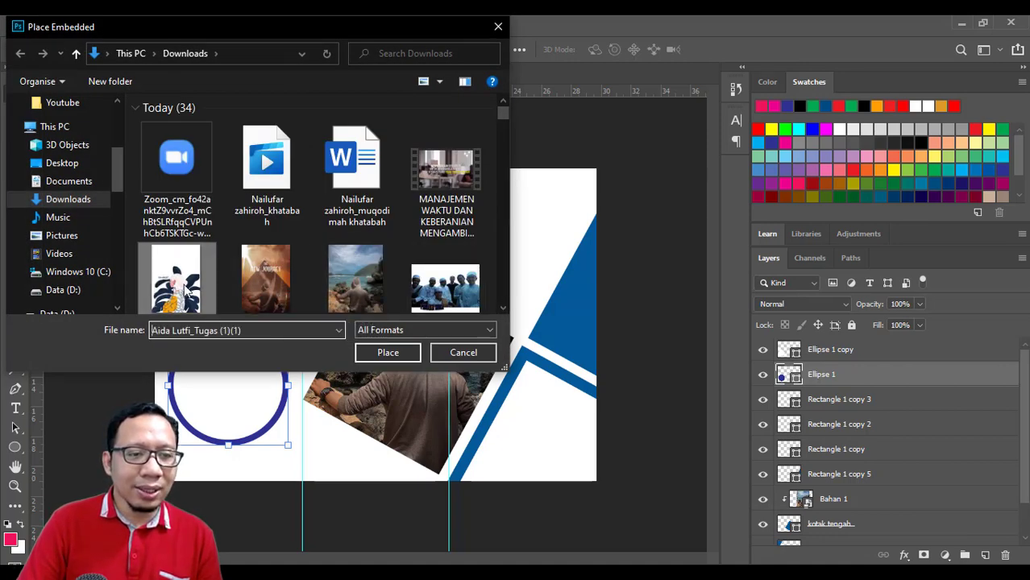
double_click(185, 287)
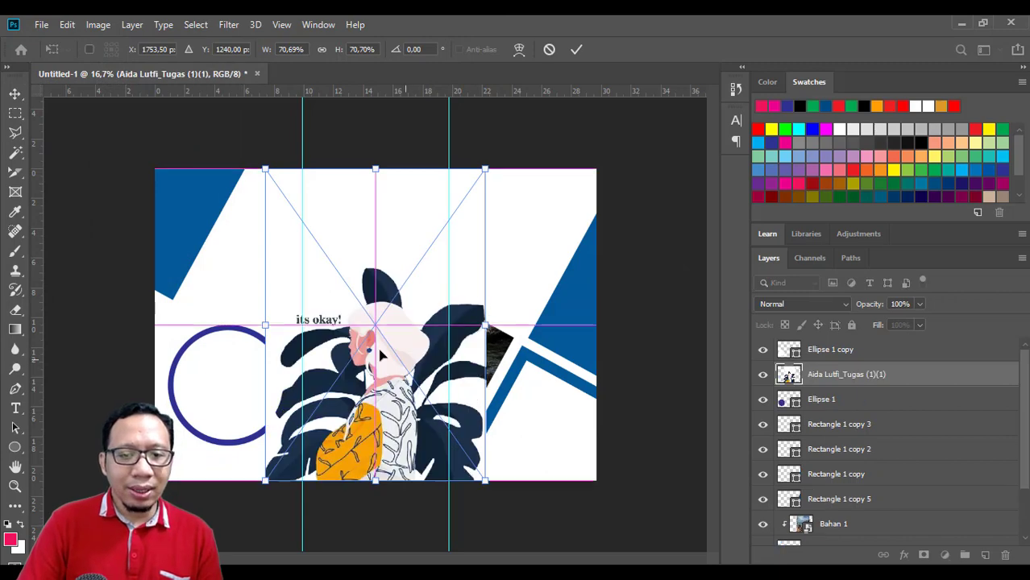
drag(379, 355, 492, 331)
key(Return)
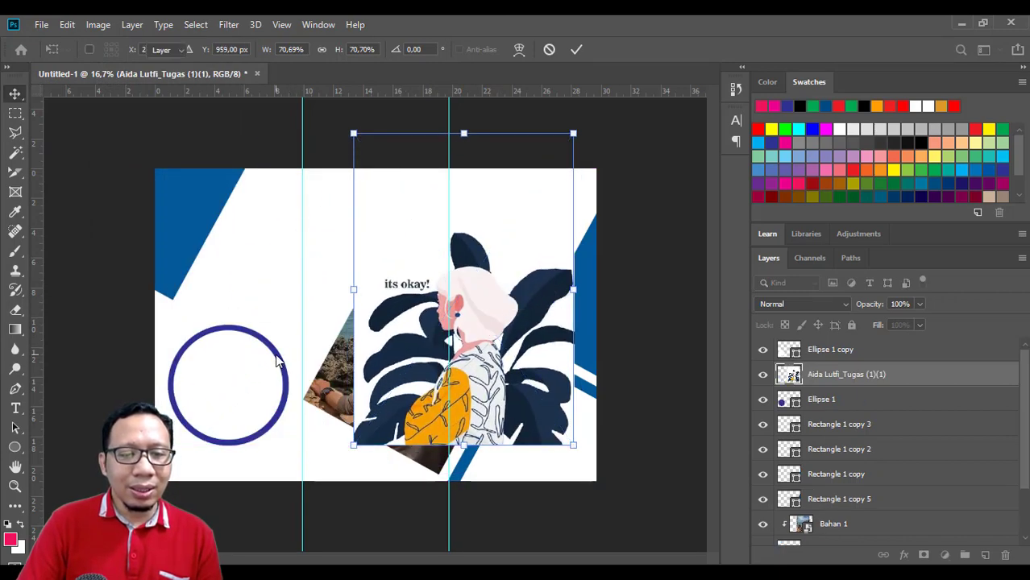
Move the woman-and-leaves illustration over the circle in the first column and clip it to "Ellipse 1"
click(280, 359)
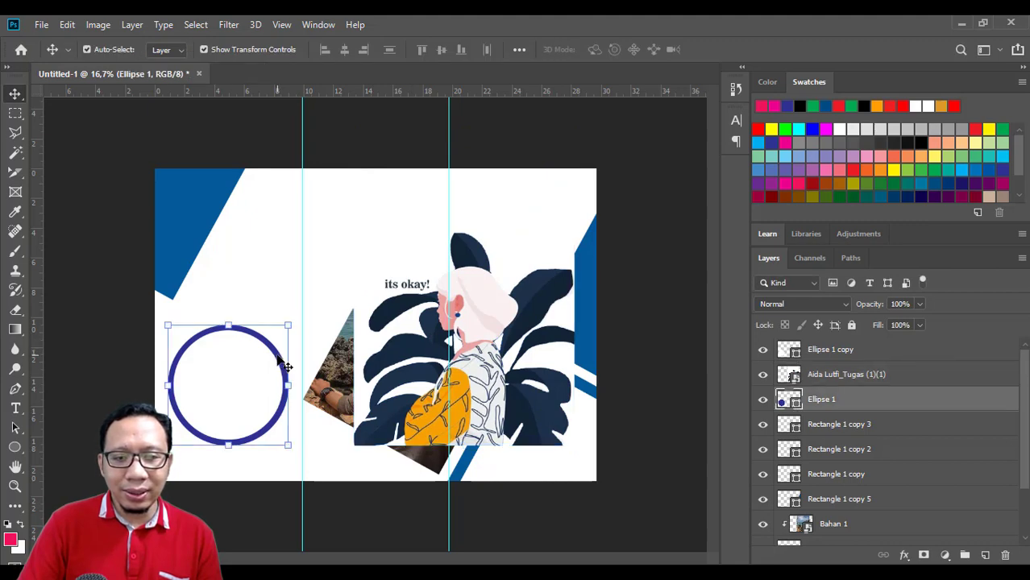
click(483, 405)
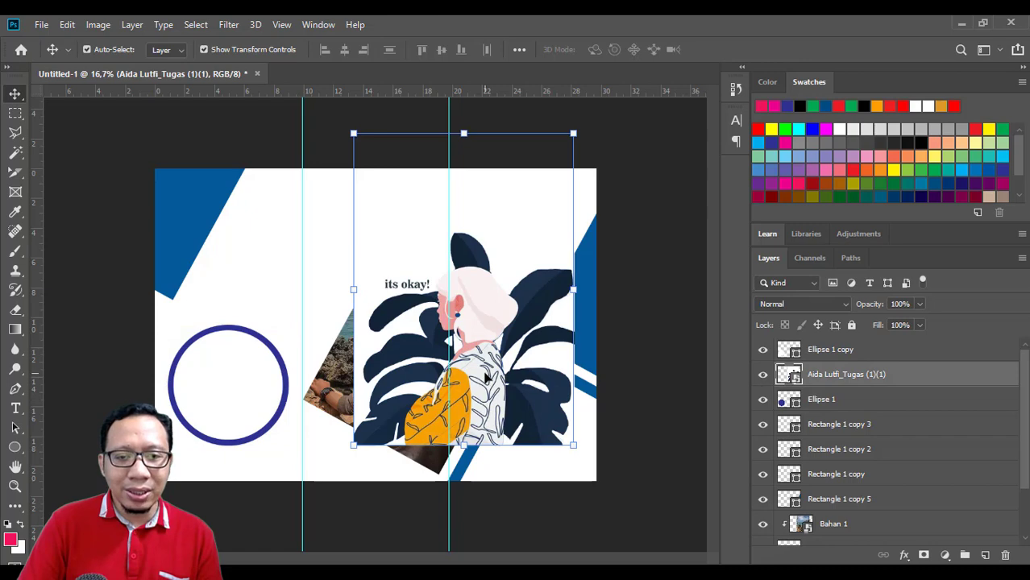
drag(485, 375, 264, 399)
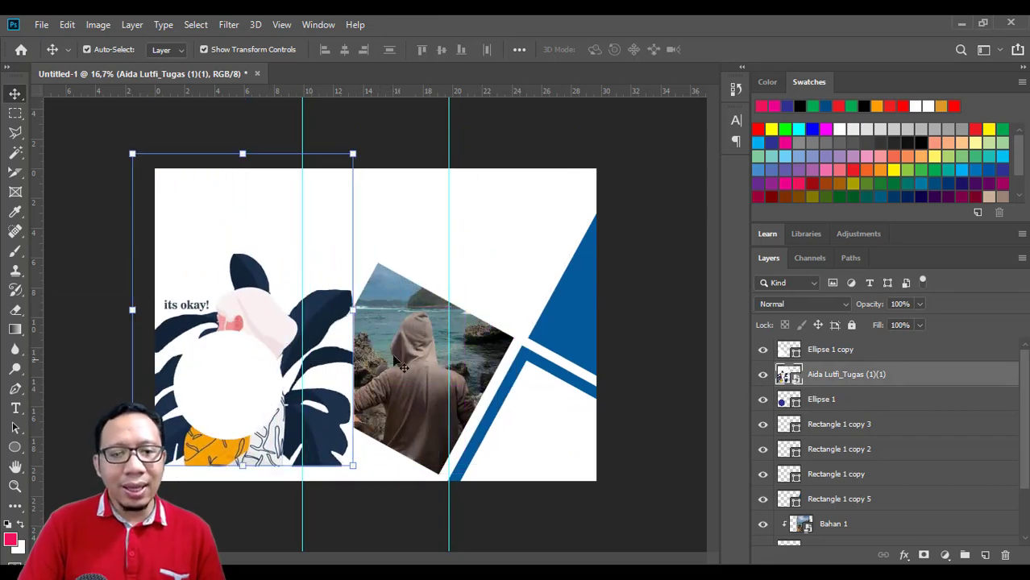
click(868, 401)
click(854, 376)
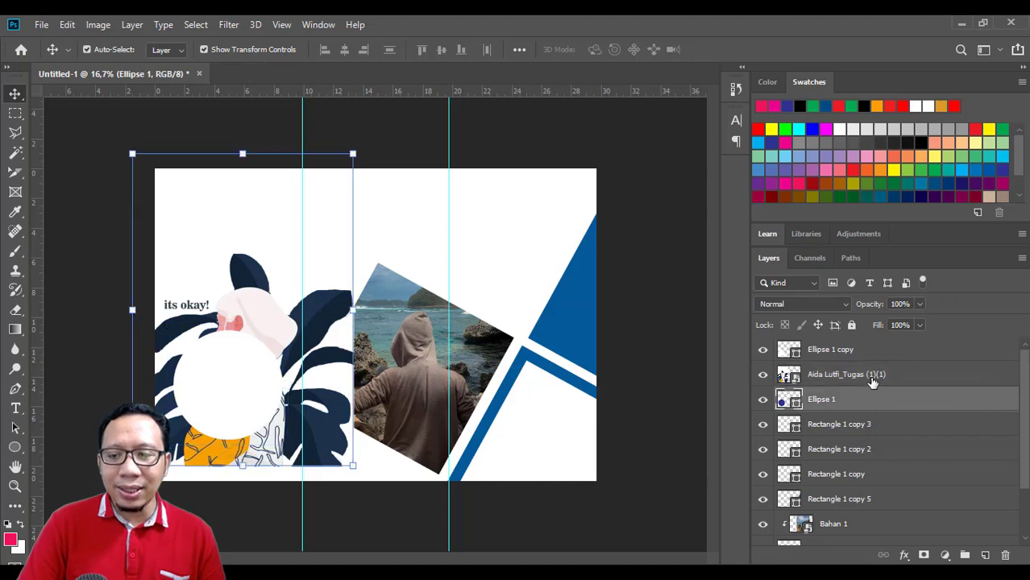
right_click(847, 374)
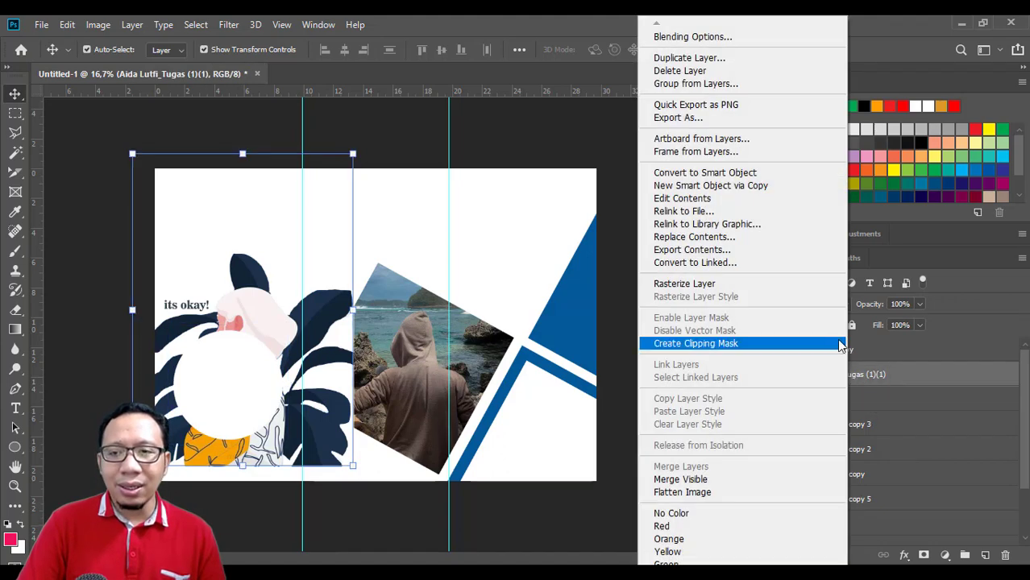
click(719, 344)
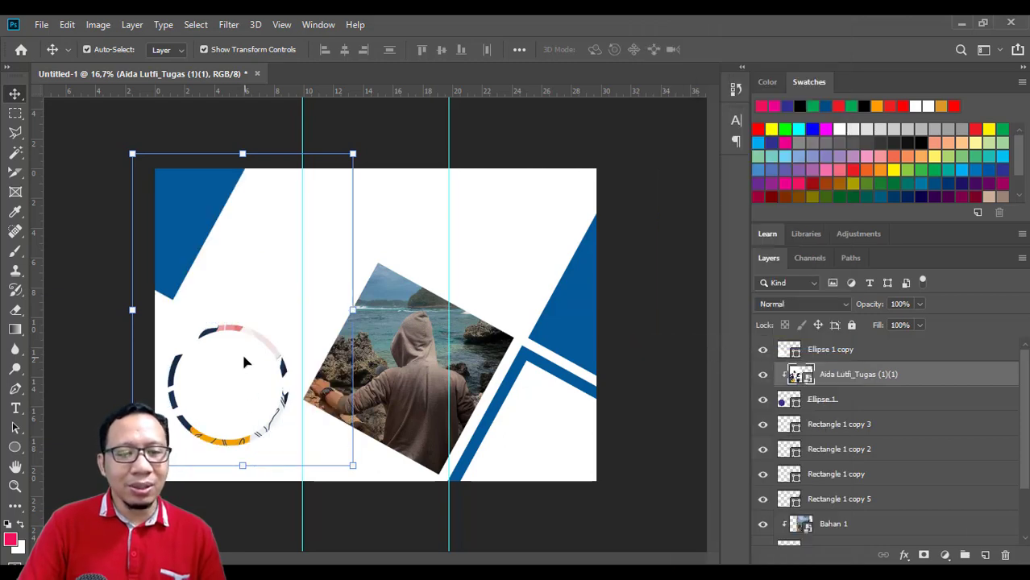
click(429, 155)
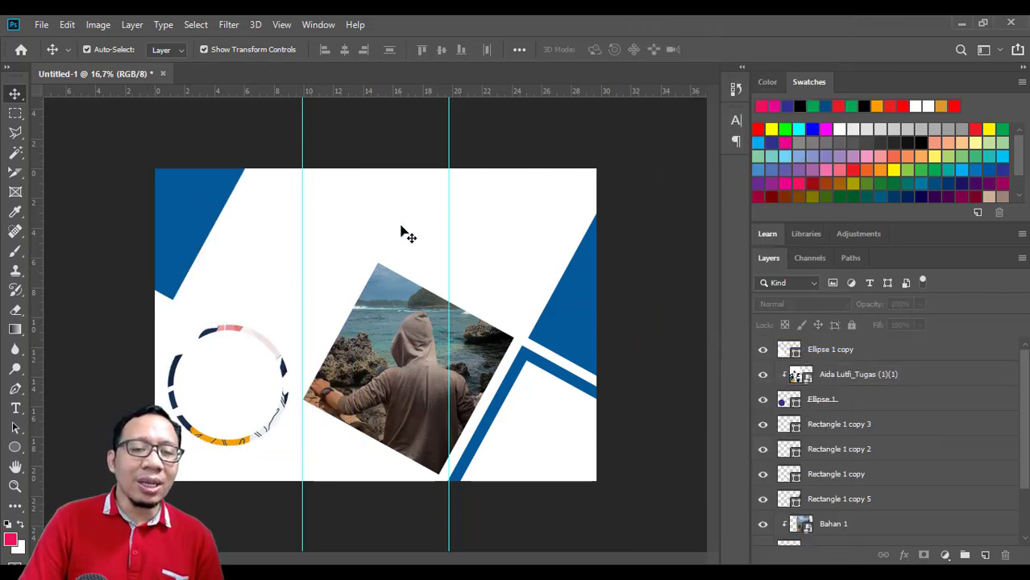
Place the "TUGAS 2" image above "Rectangle 1 copy 5" and clip it to that blue rectangle at the page's right edge
click(565, 330)
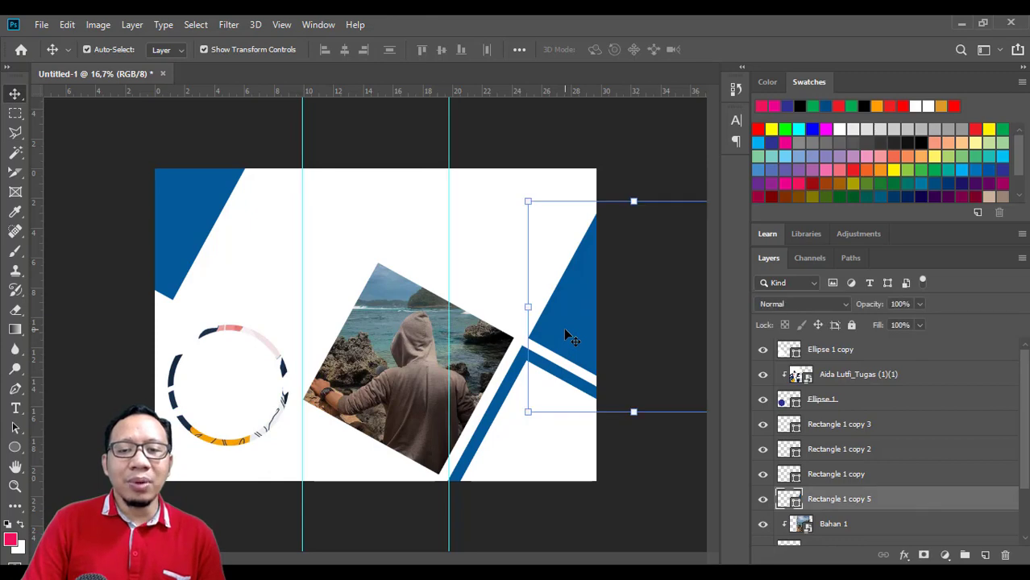
click(41, 27)
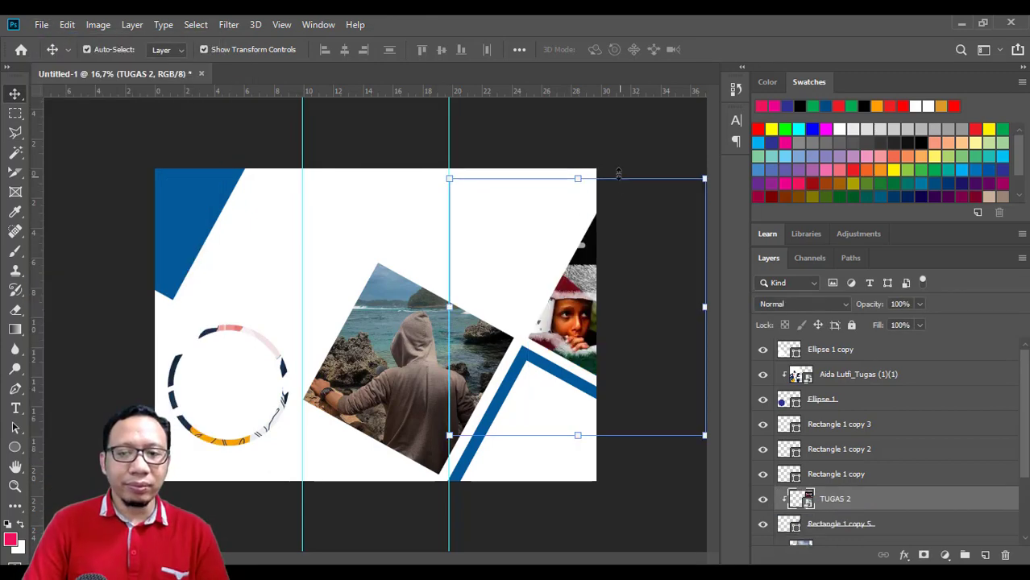
click(625, 173)
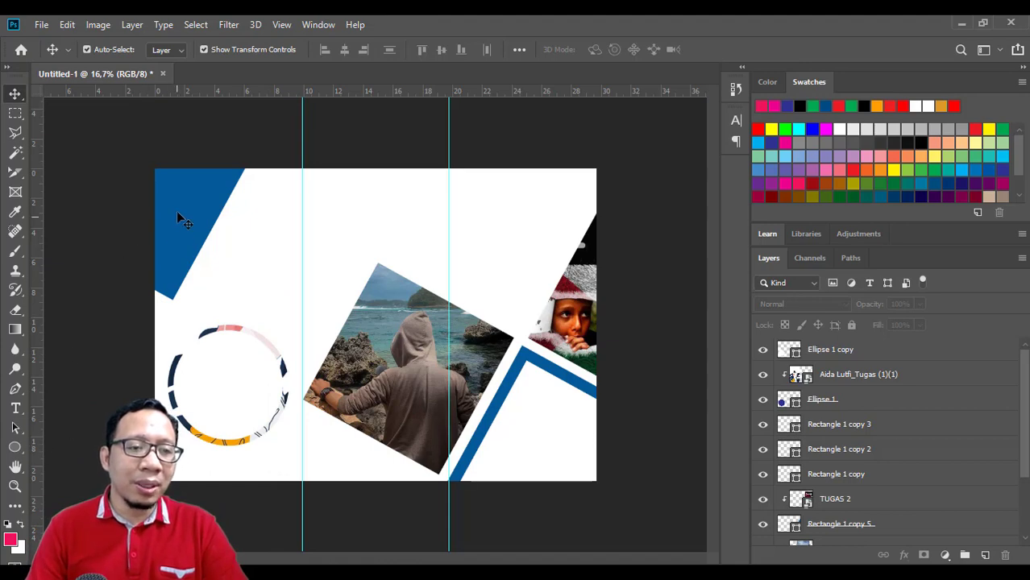
Draw a green rectangle about 1920 × 918 px above the middle photo, spanning both column guides
click(15, 448)
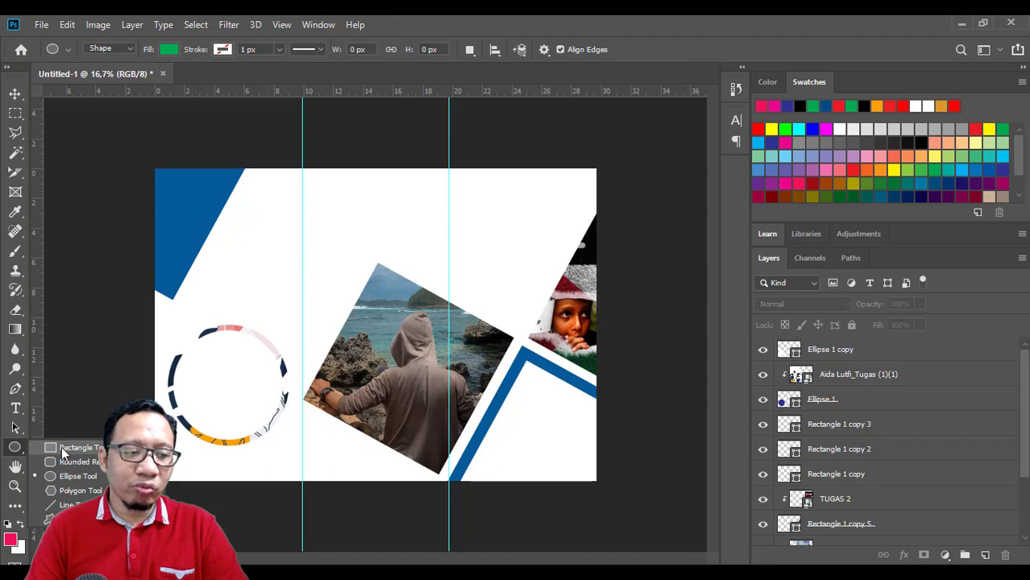
click(63, 448)
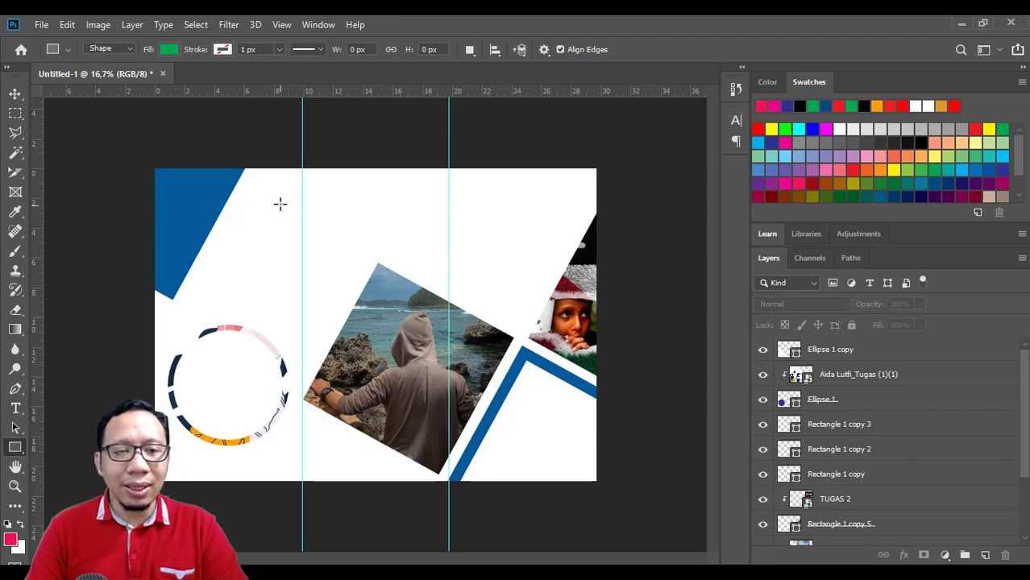
drag(276, 191, 518, 305)
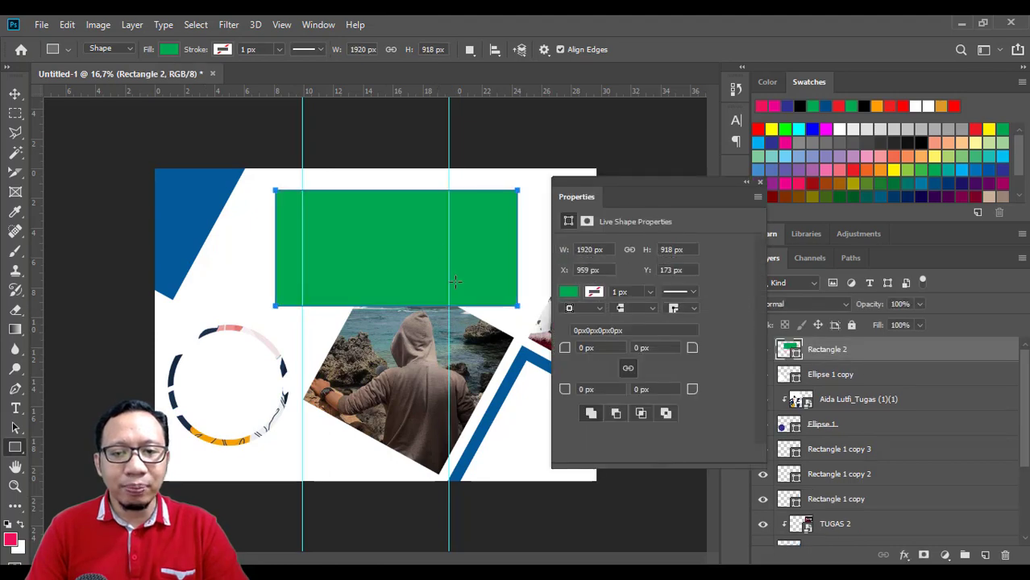
click(759, 182)
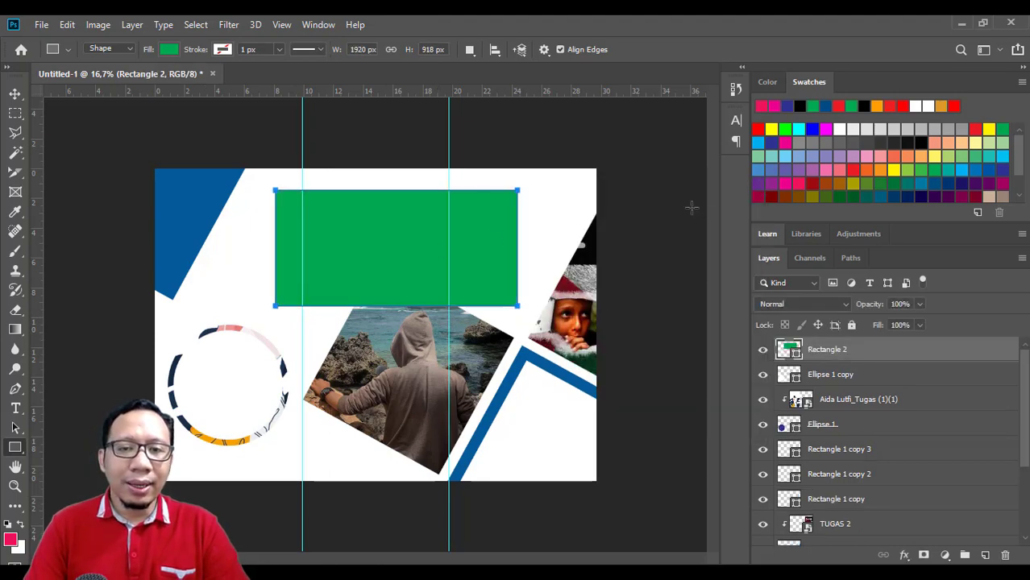
Try a Perspective transform on the green rectangle, widening its upper edge and shifting its sides
click(66, 25)
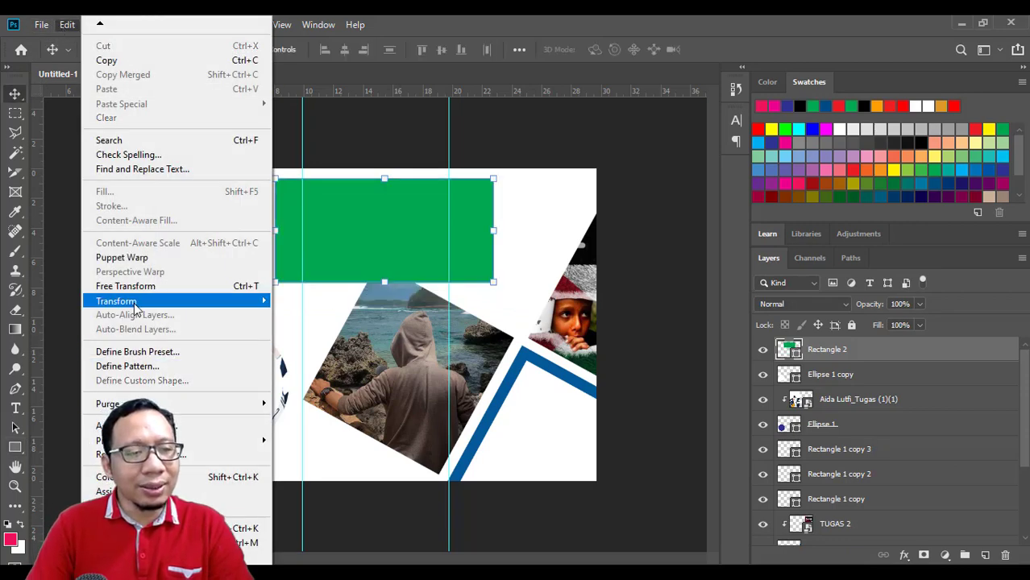
mouse_move(136, 311)
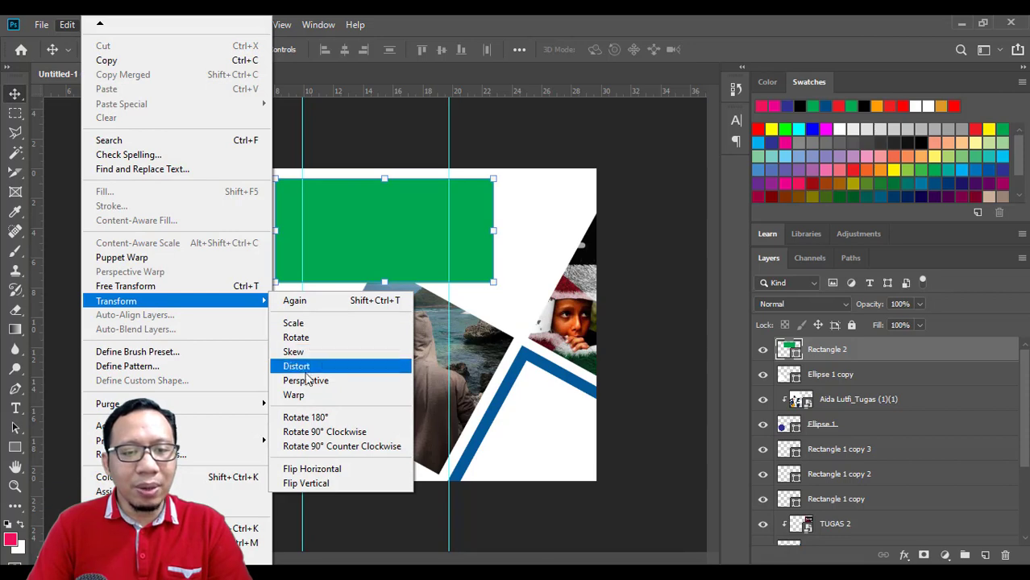
click(312, 386)
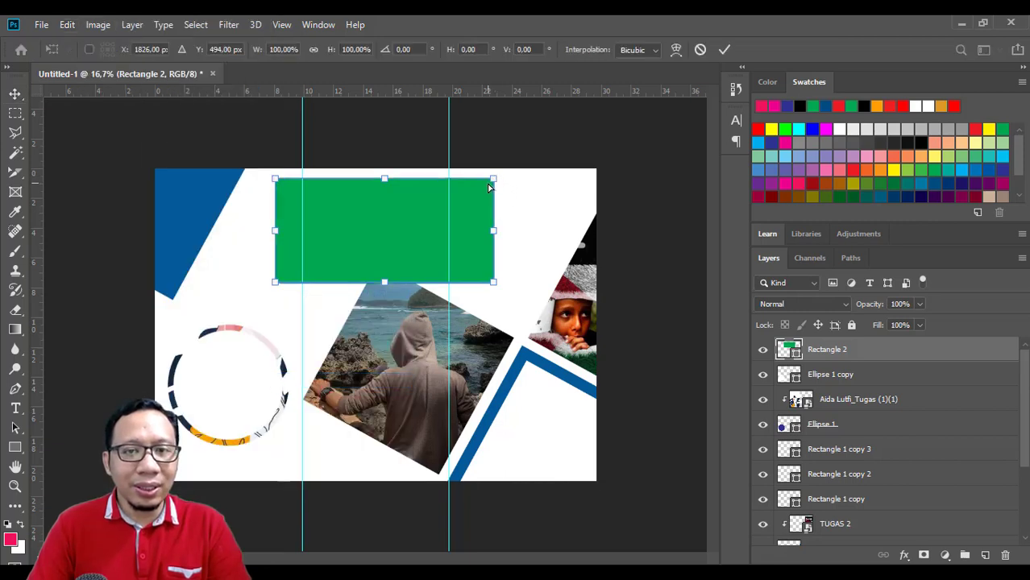
drag(494, 181, 535, 177)
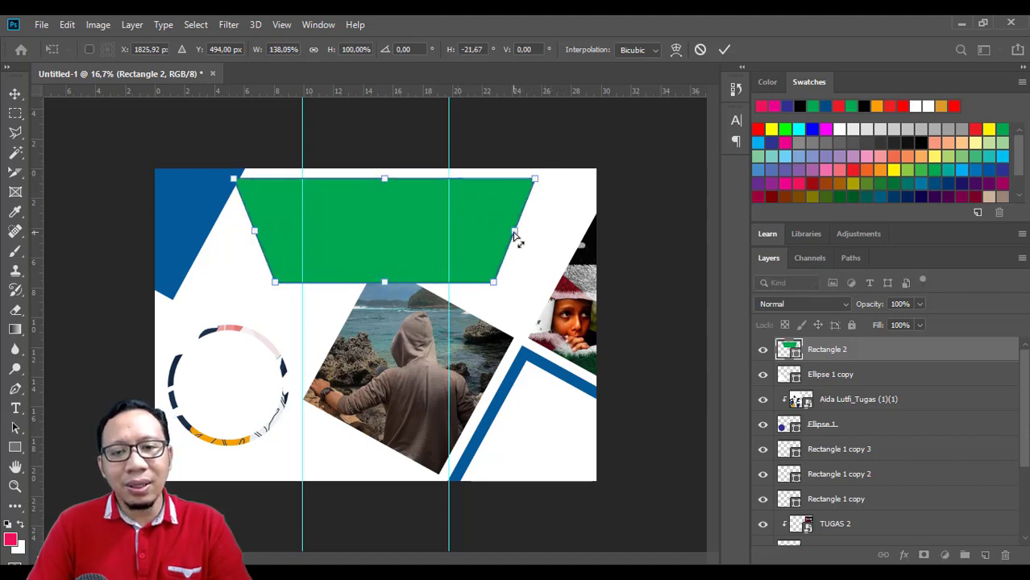
drag(520, 238, 542, 187)
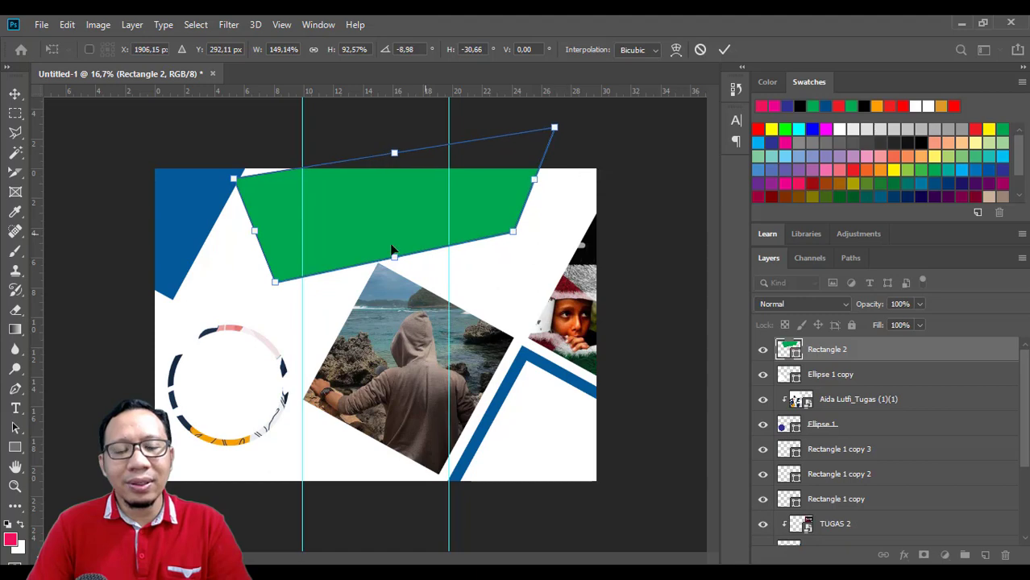
drag(275, 284, 291, 323)
key(Escape)
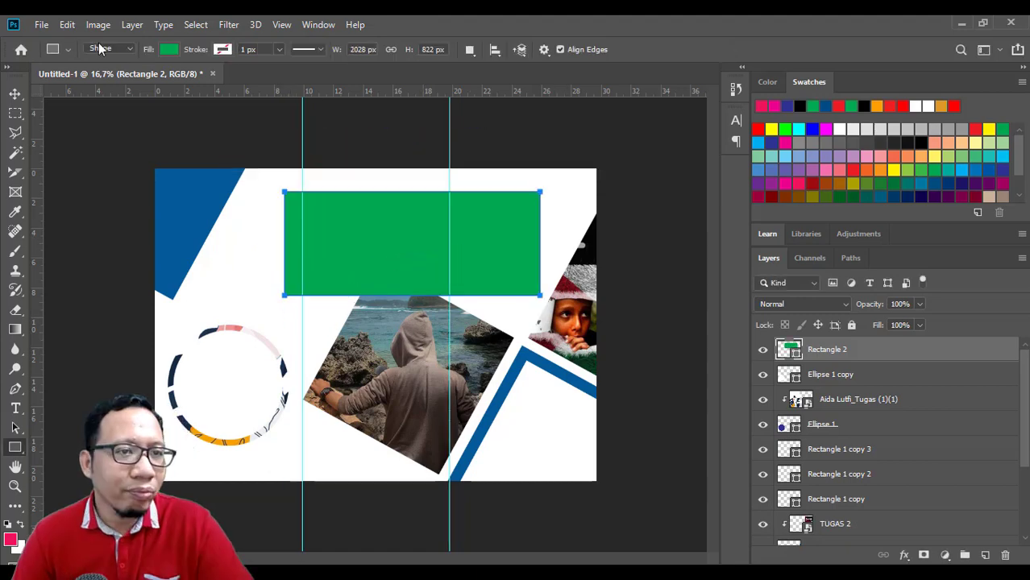
Try a Warp transform on the green rectangle, bulging its upper and lower edges outward on one half and pinching them inward on the other
click(67, 24)
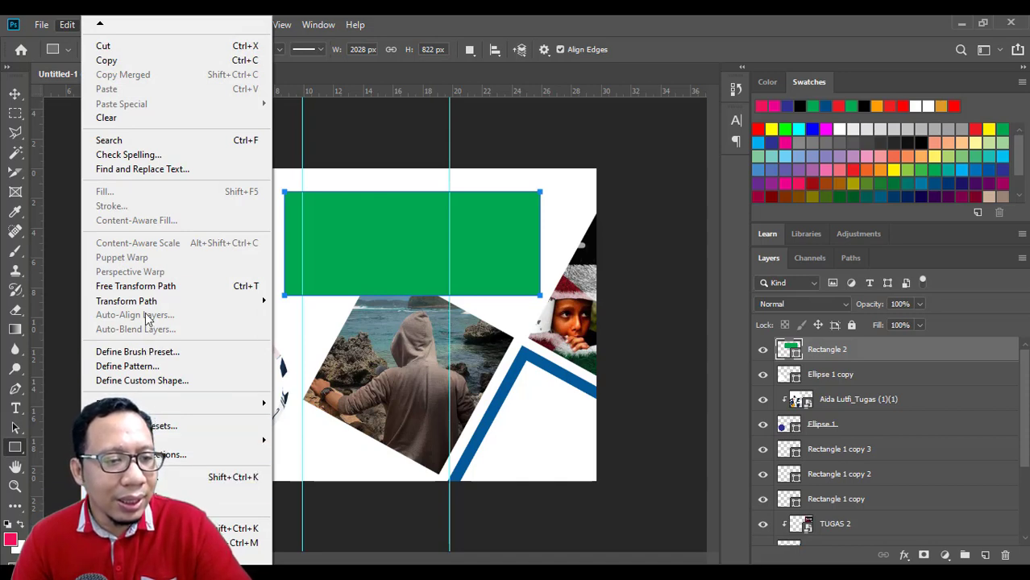
mouse_move(206, 307)
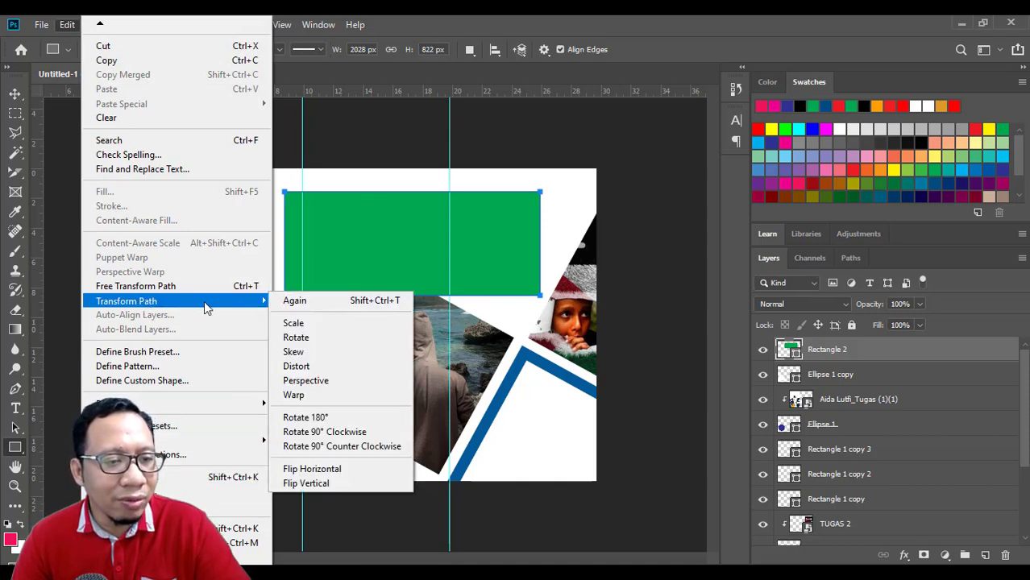
click(322, 398)
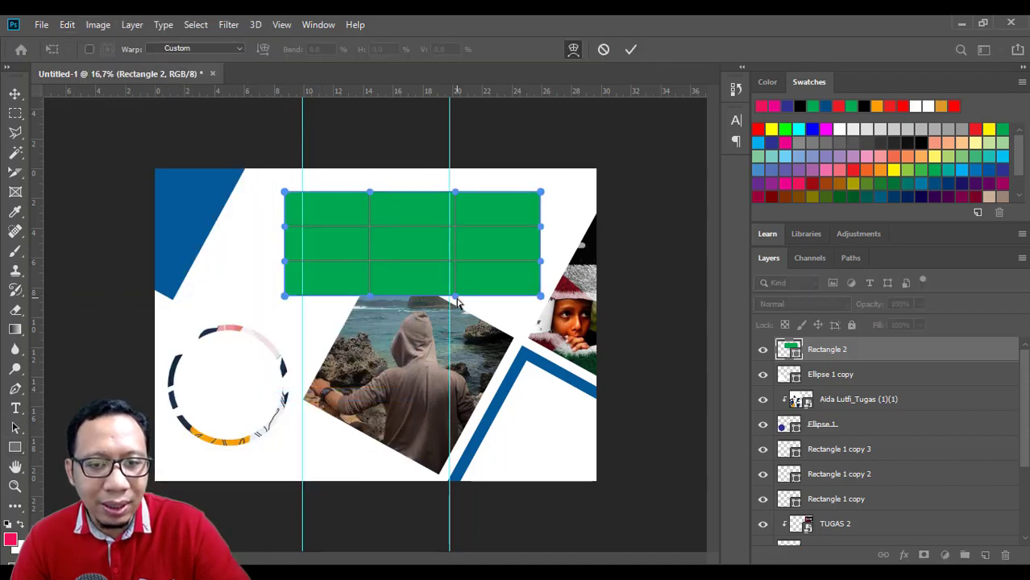
drag(456, 299, 480, 362)
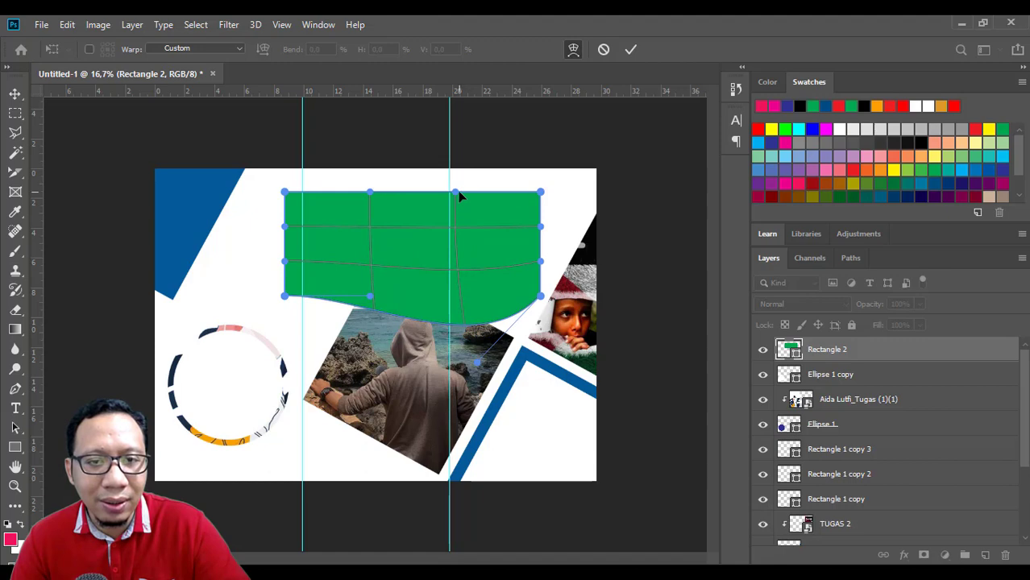
drag(458, 196, 470, 135)
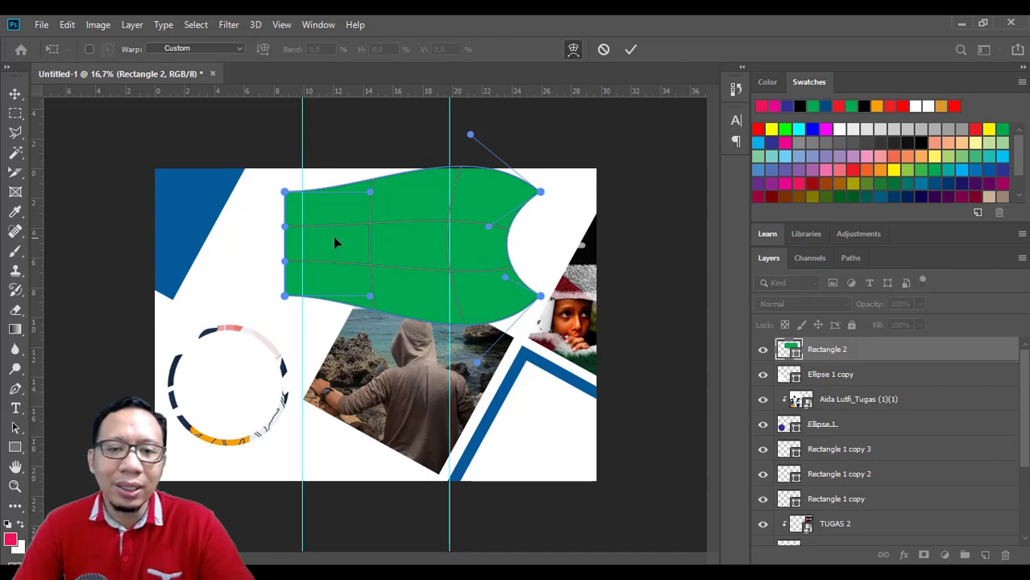
drag(370, 192, 380, 232)
drag(369, 297, 370, 240)
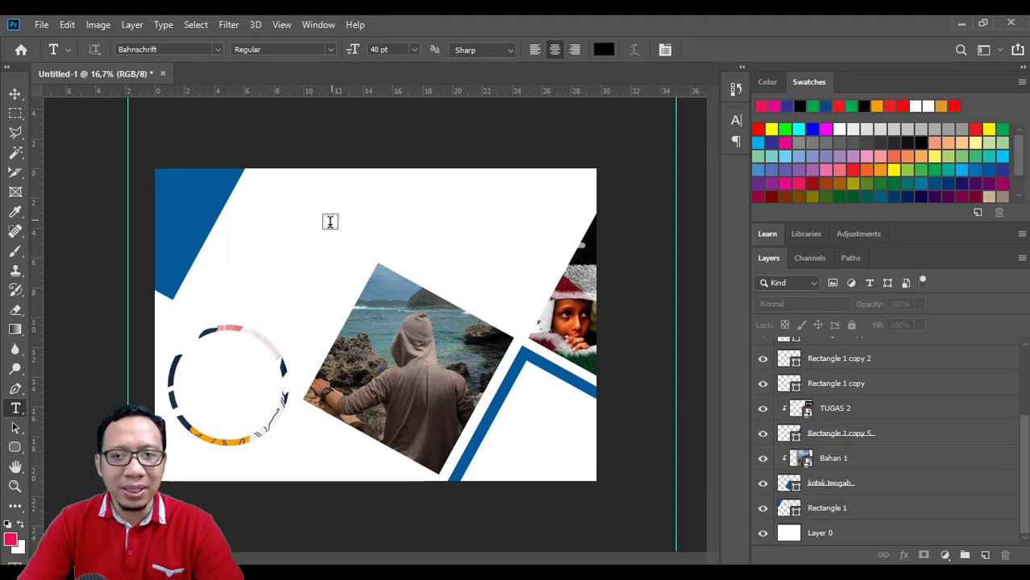
Add a "Lorem Ipsum" heading in Bahnschrift above the middle photo and enlarge it to about 128 pt
click(332, 211)
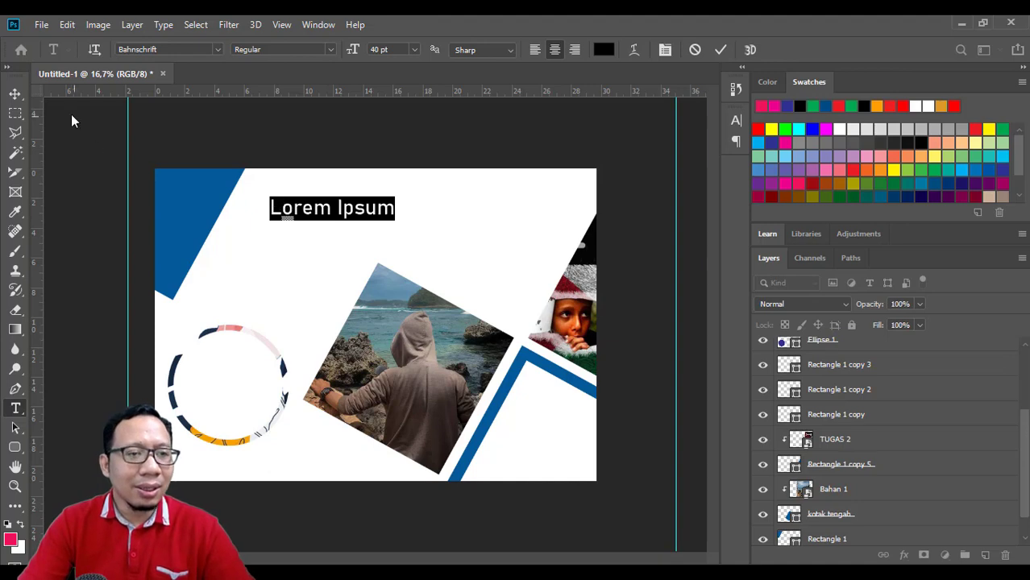
click(14, 94)
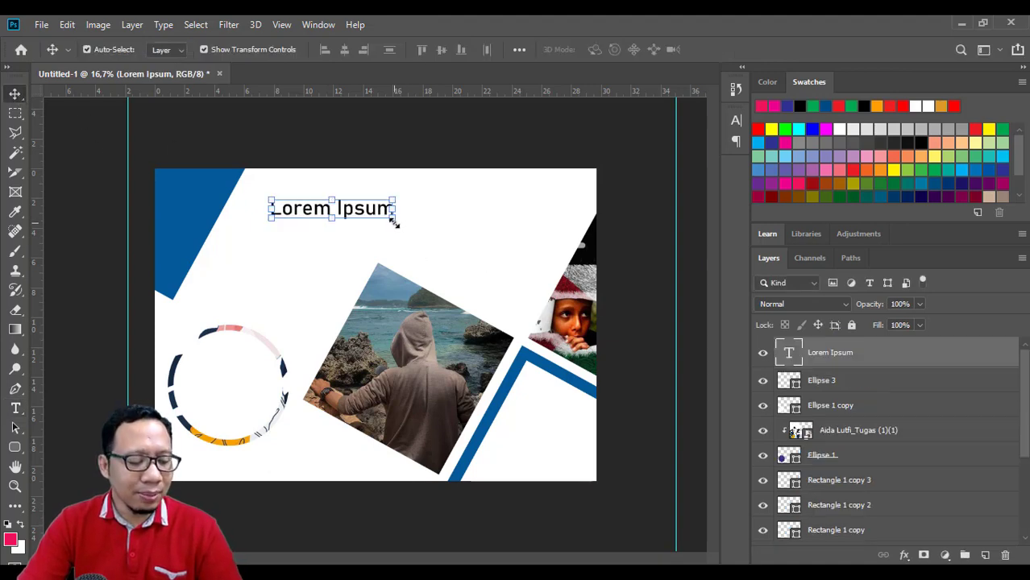
drag(395, 222, 515, 269)
drag(513, 234, 564, 234)
drag(275, 231, 200, 233)
key(Return)
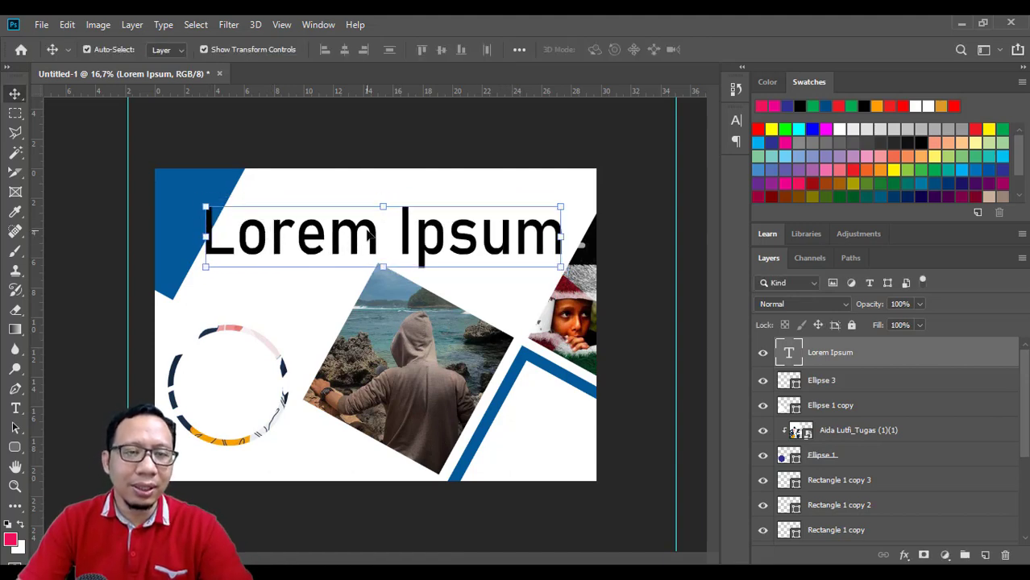
Set the "Lorem Ipsum" heading's text color to dark navy blue (060058)
double_click(372, 234)
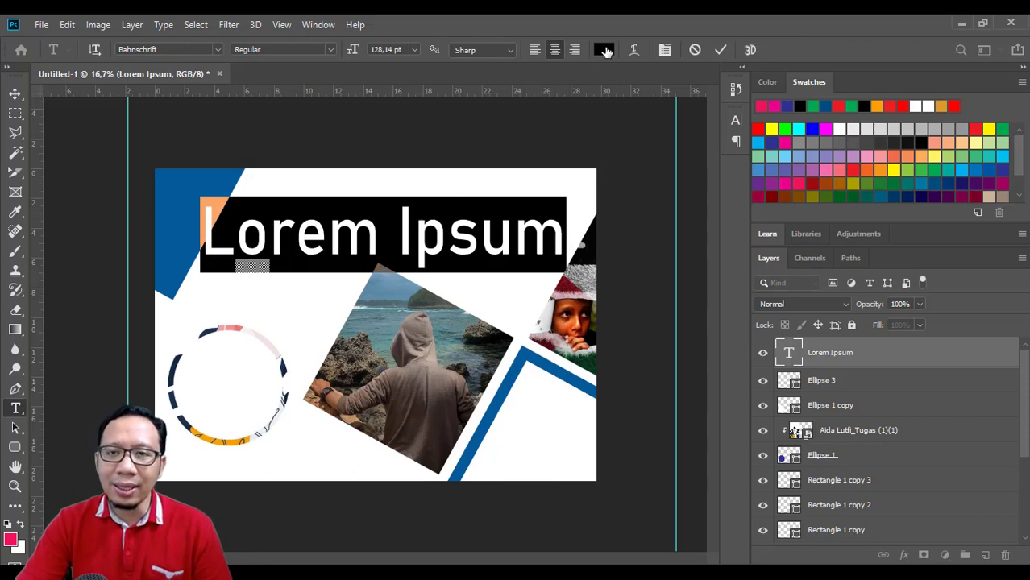
click(605, 51)
mouse_move(601, 172)
mouse_down()
mouse_move(652, 70)
mouse_move(620, 103)
mouse_move(675, 249)
mouse_up()
click(679, 137)
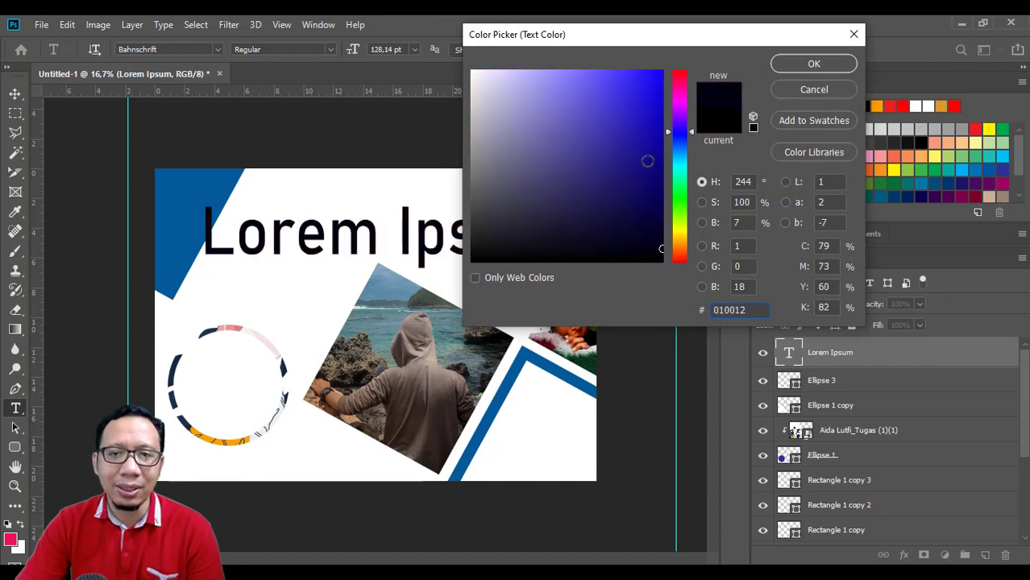
drag(647, 161, 664, 193)
click(814, 64)
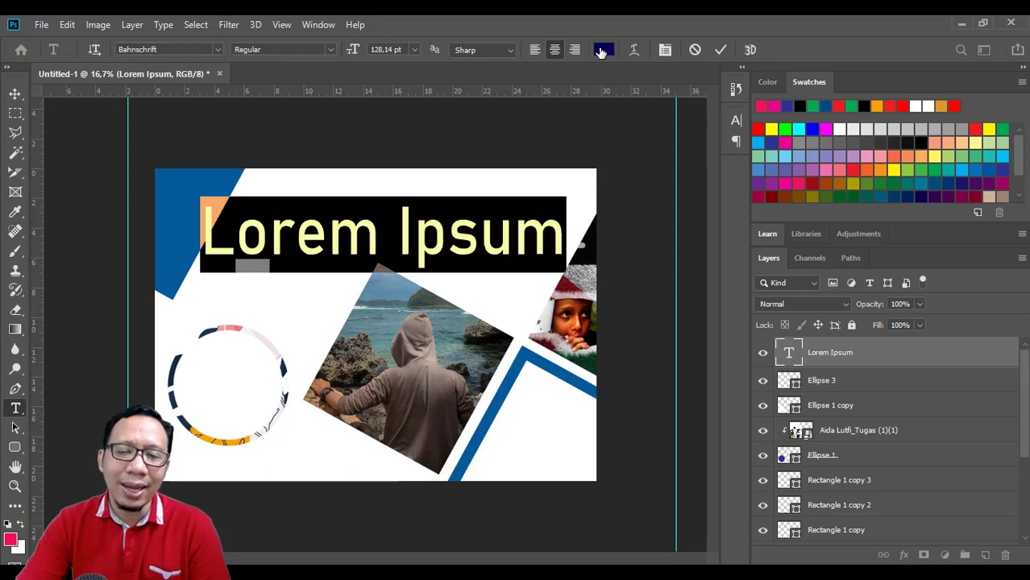
Recolor the "Lorem Ipsum" heading with the brown 5c5347 sampled from the rocks in the middle photo
click(604, 50)
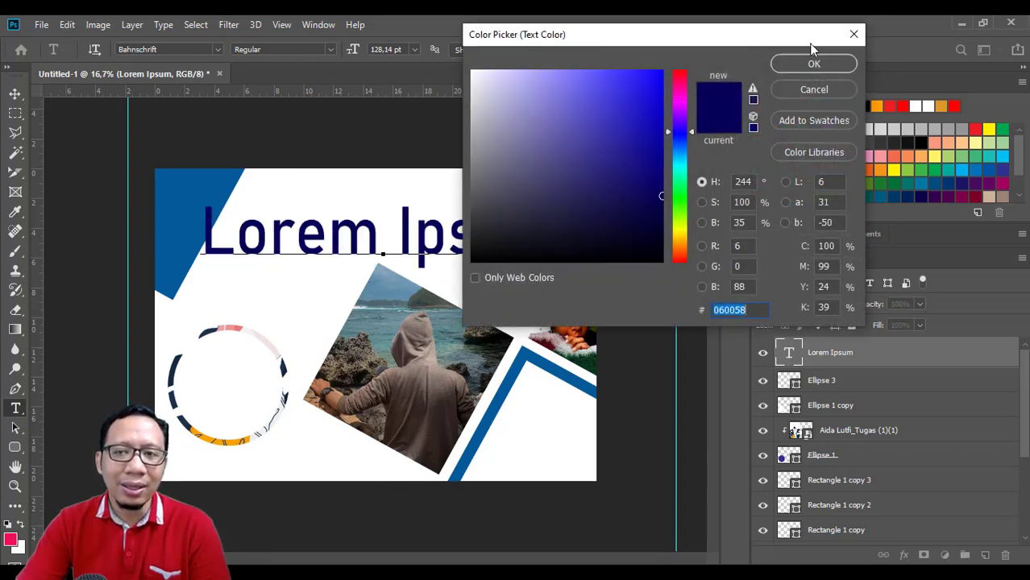
click(854, 34)
click(604, 51)
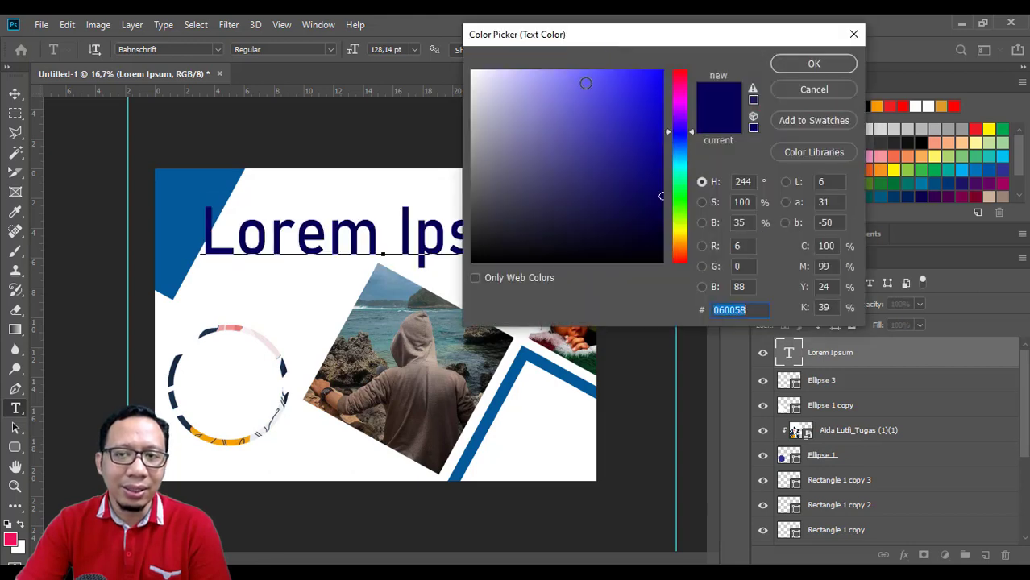
click(229, 261)
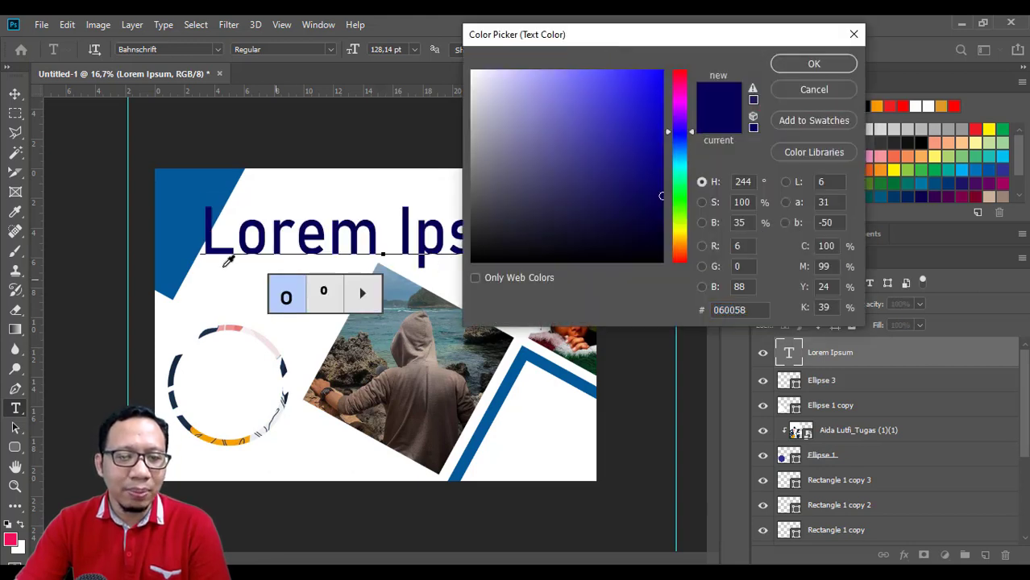
click(456, 373)
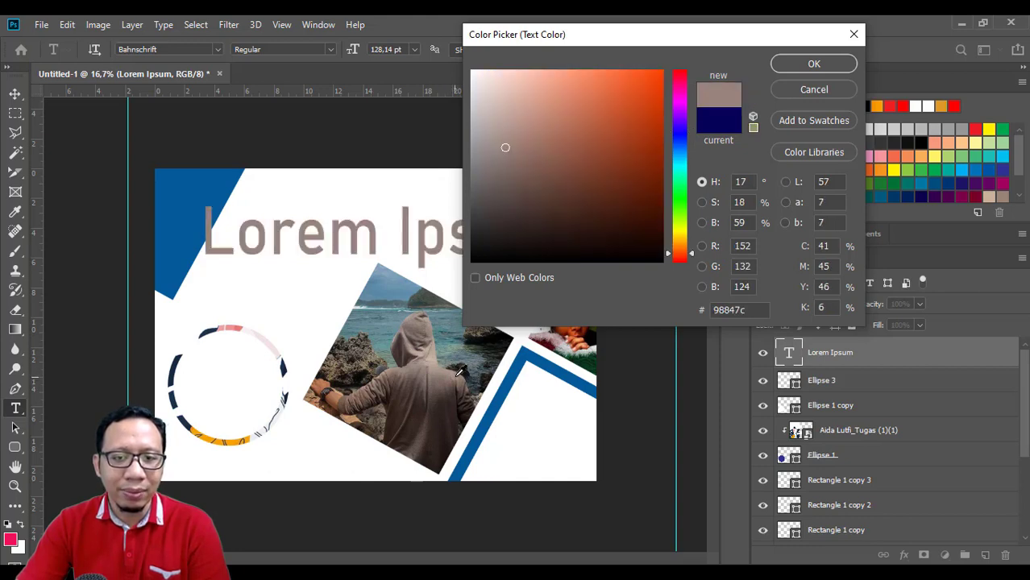
click(458, 373)
click(464, 367)
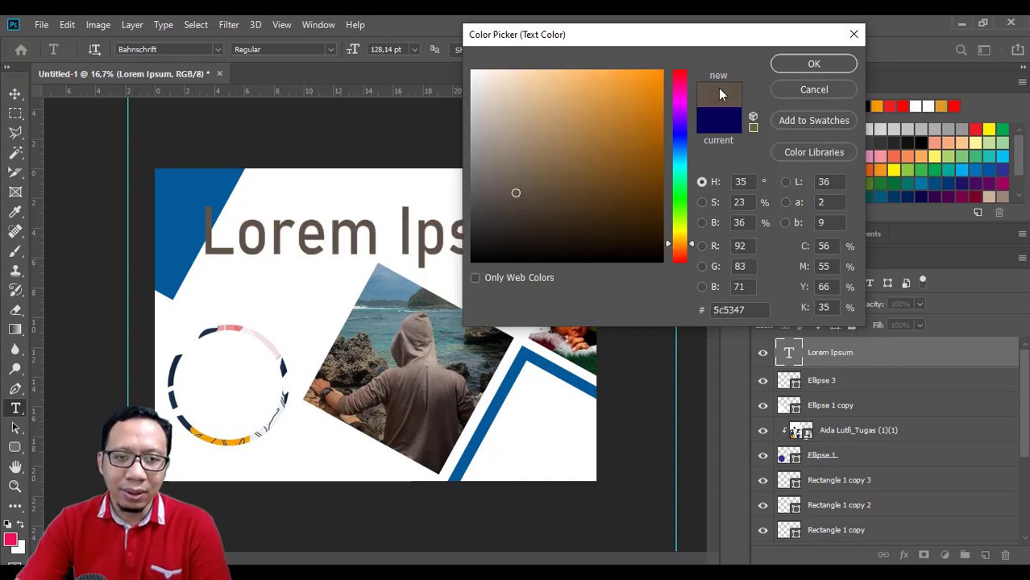
click(799, 66)
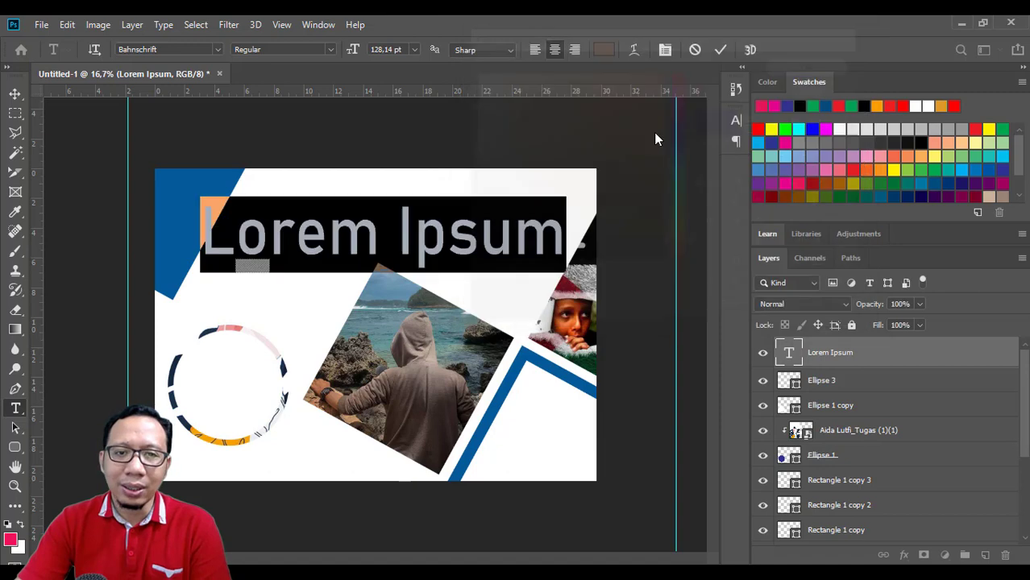
Move the heading up near the page's upper edge and stretch it to about 106.61% width and 91.03% height
click(14, 94)
drag(340, 244, 340, 229)
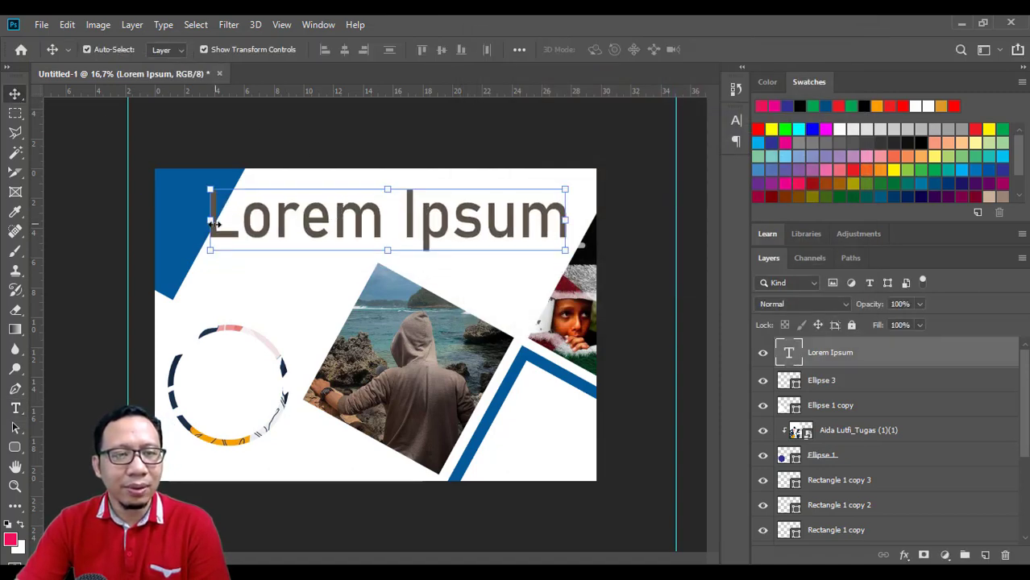
key(ctrl+t)
drag(243, 236, 214, 231)
mouse_move(355, 253)
mouse_down()
mouse_move(357, 232)
mouse_move(357, 260)
mouse_move(357, 246)
mouse_up()
drag(538, 214, 572, 213)
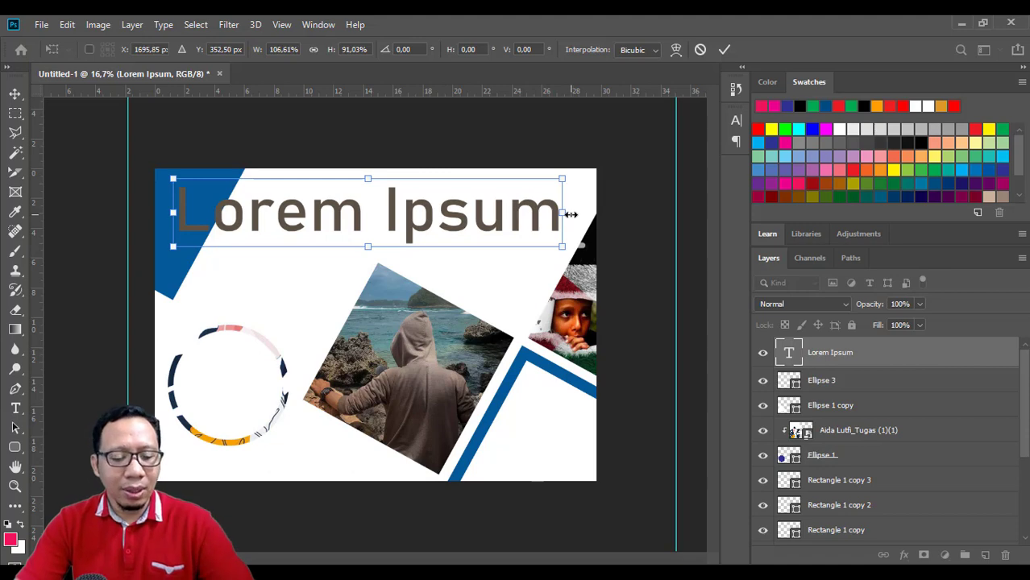
key(Return)
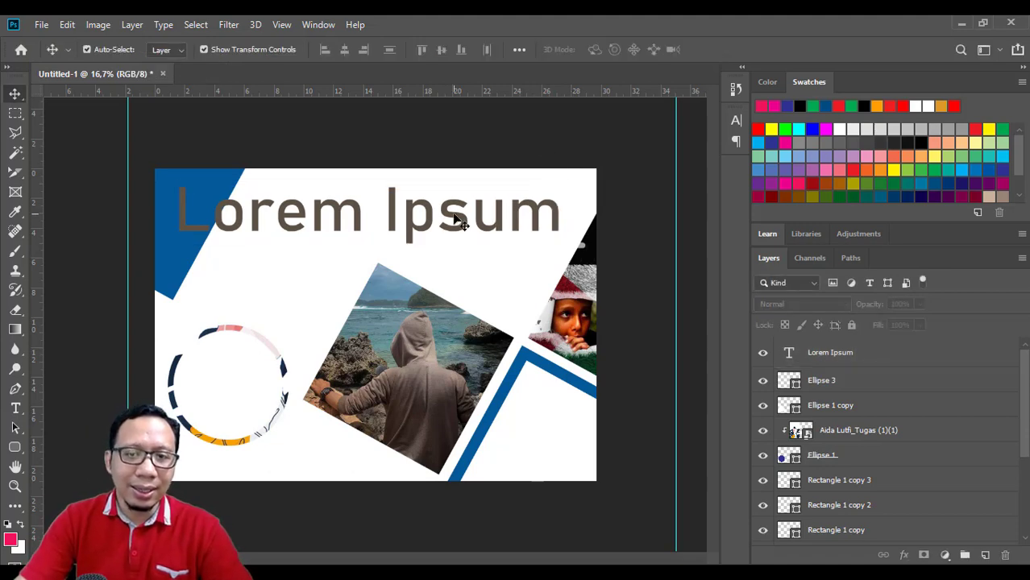
Add a white (ffffff) outside Stroke of 10 px to the "Lorem Ipsum" heading
click(457, 226)
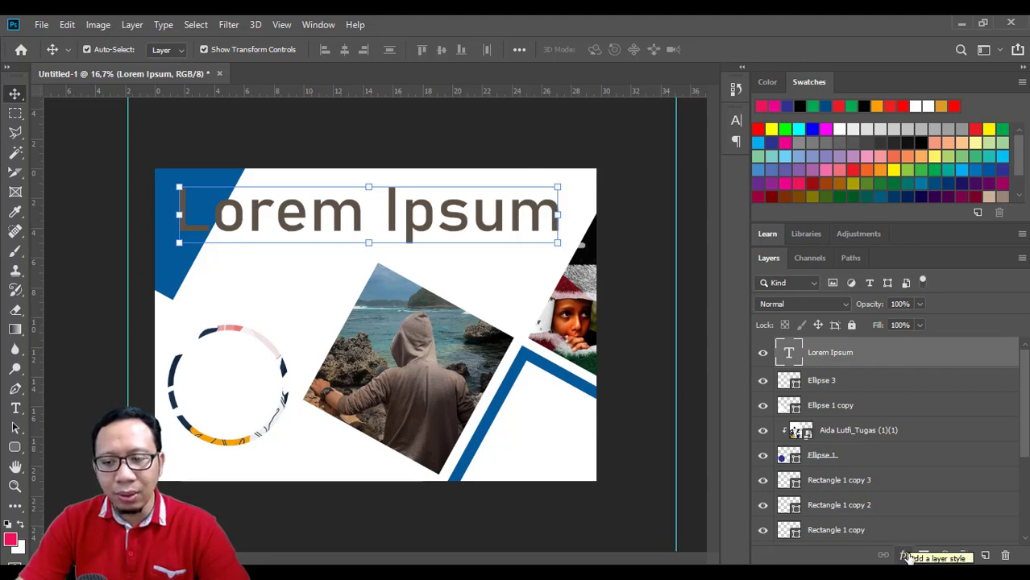
click(436, 165)
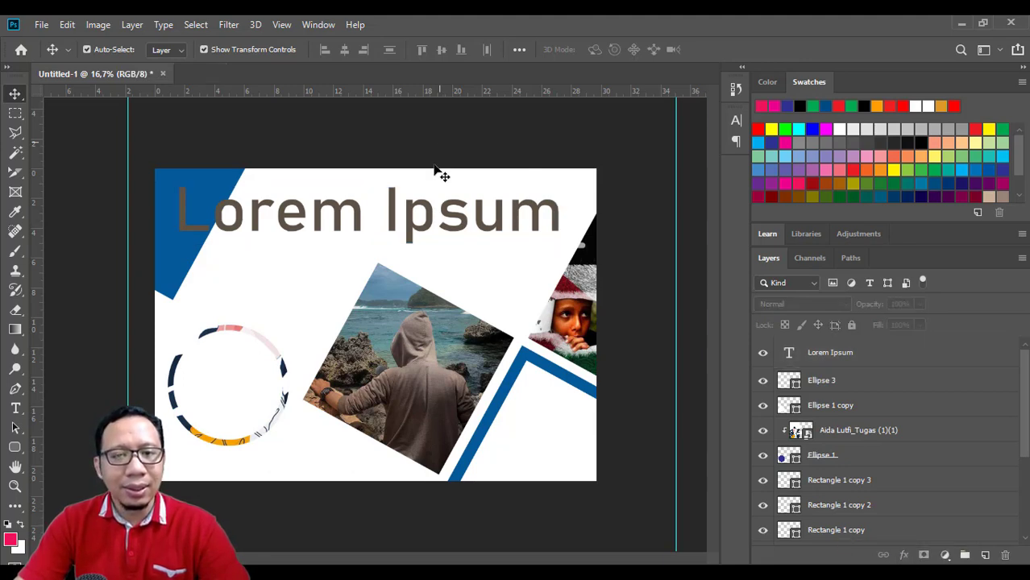
click(425, 222)
click(904, 555)
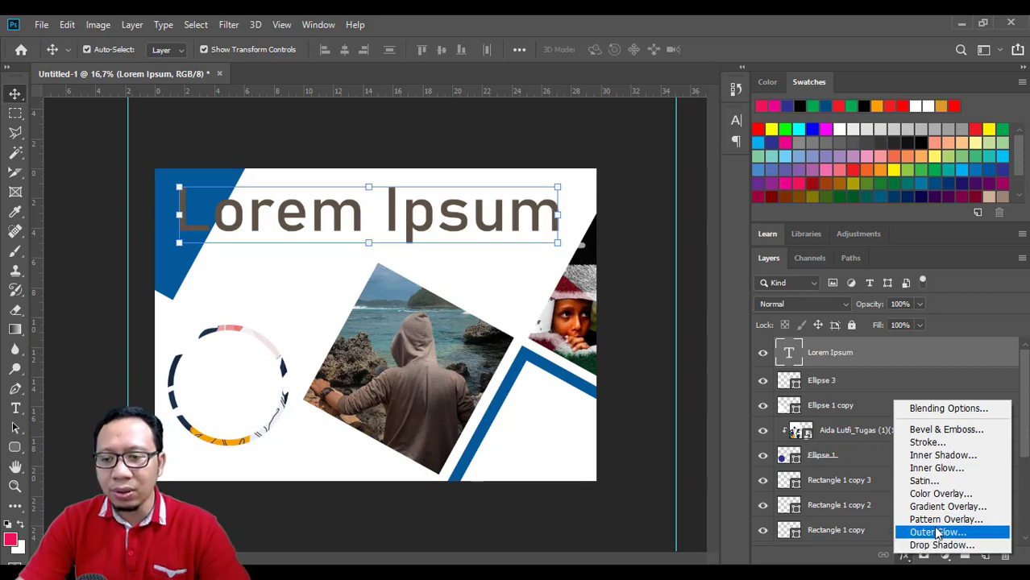
click(927, 442)
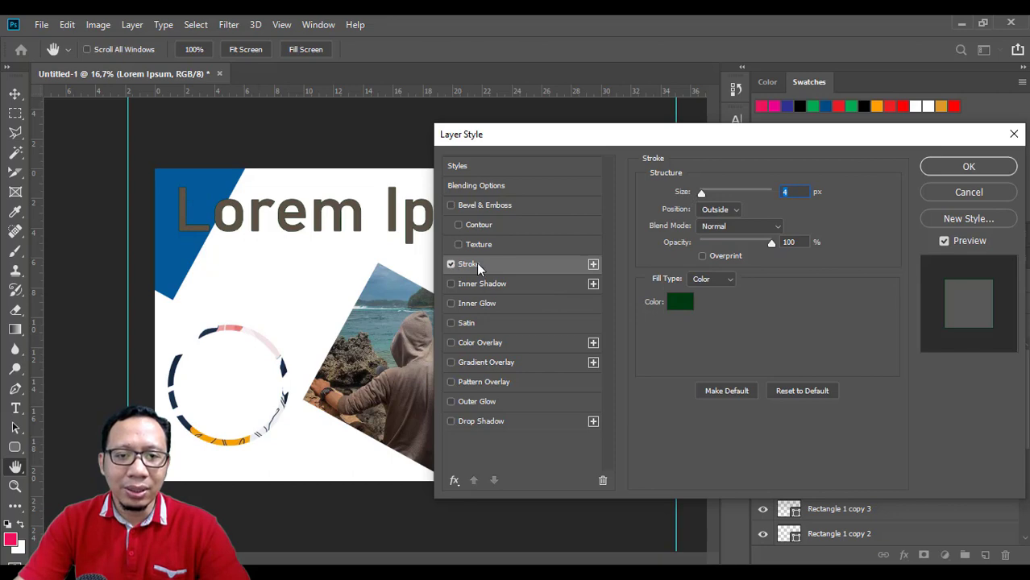
click(530, 261)
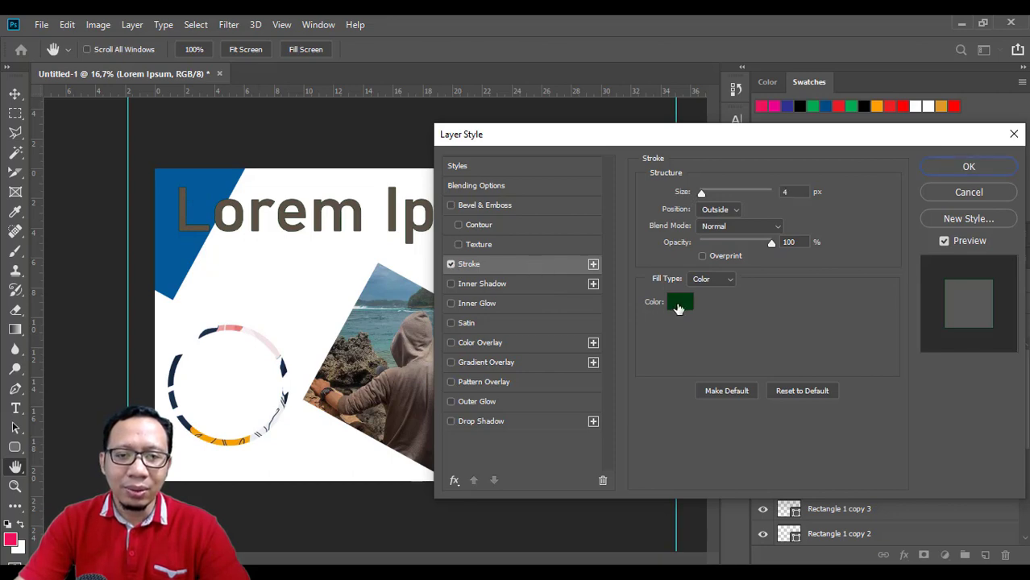
click(681, 310)
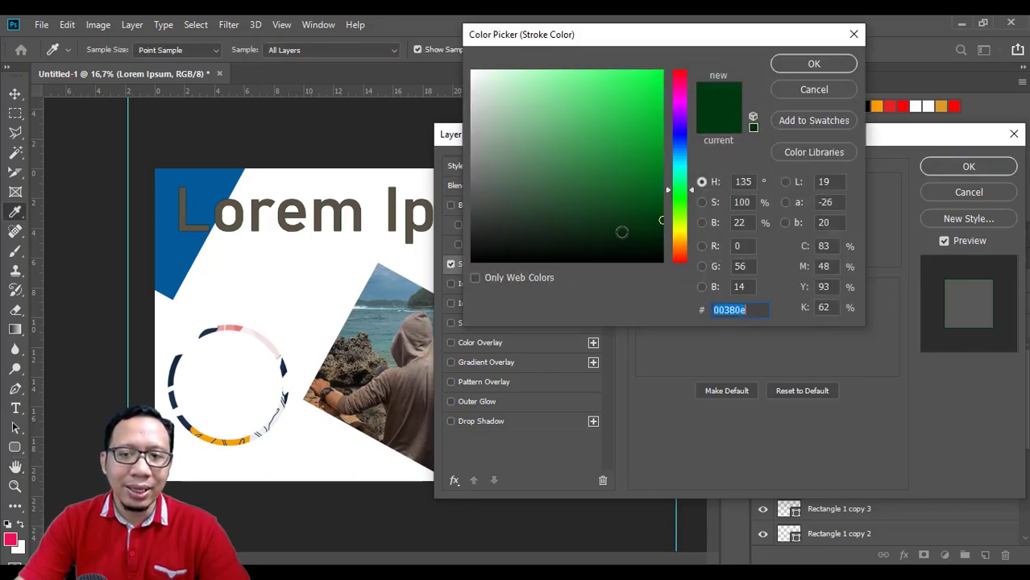
text(ffffff)
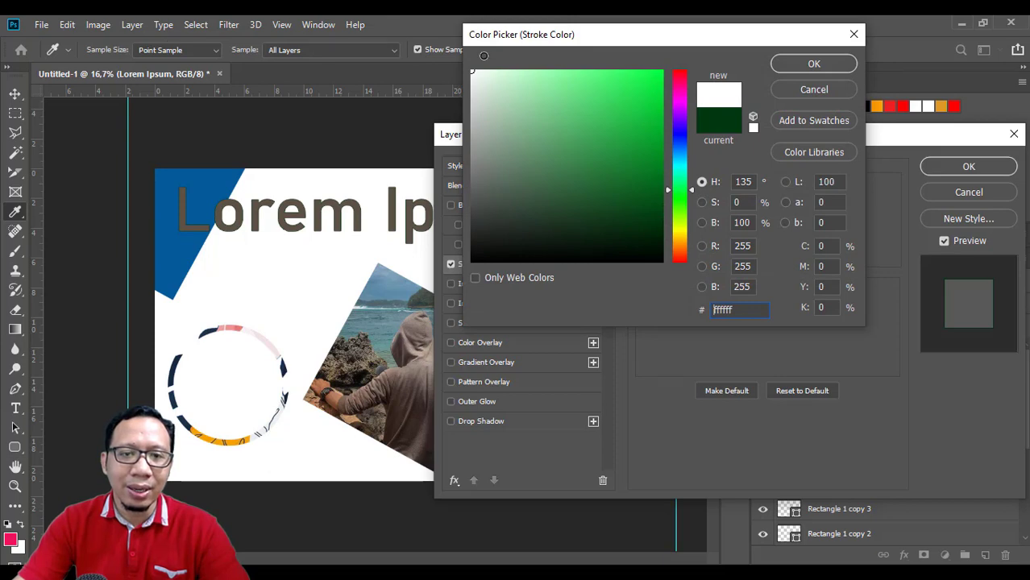
mouse_move(483, 56)
mouse_down()
mouse_move(582, 69)
mouse_move(471, 70)
mouse_up()
click(796, 67)
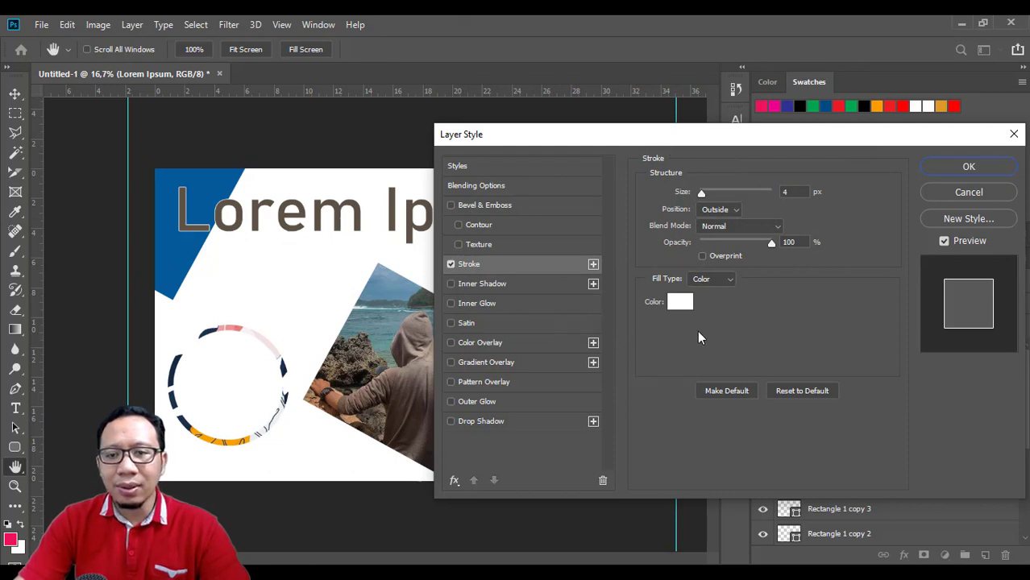
drag(704, 197, 707, 198)
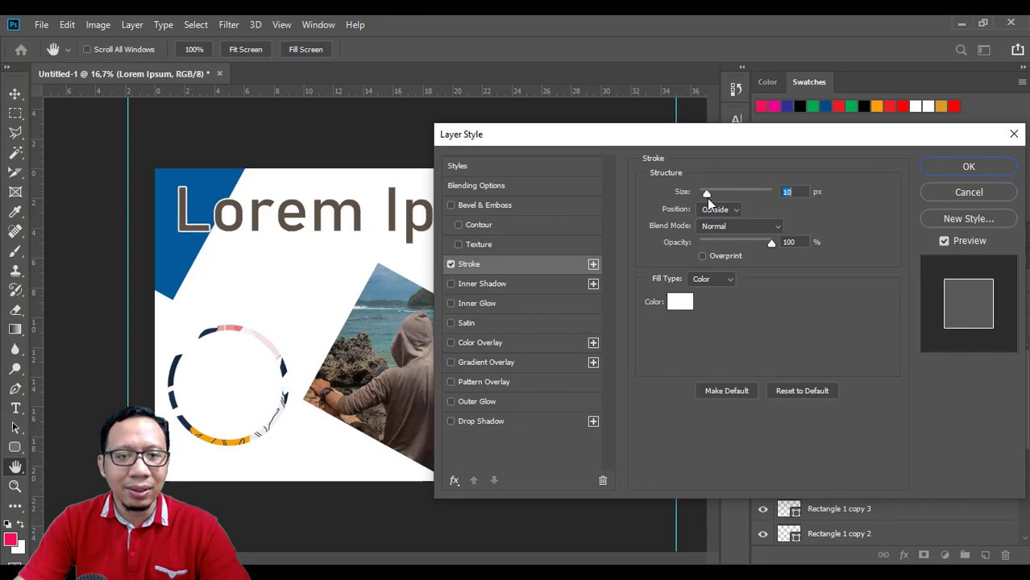
click(973, 167)
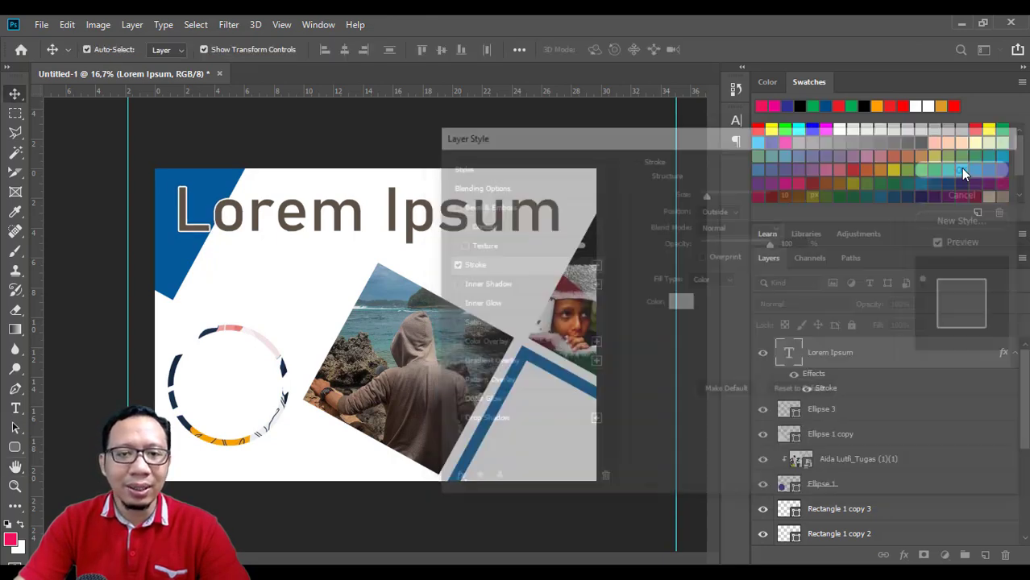
Move the "Bahan 1" photo and its clipping square "kotak tengah" up behind the "Lorem Ipsum" heading
drag(409, 355, 413, 242)
click(392, 393)
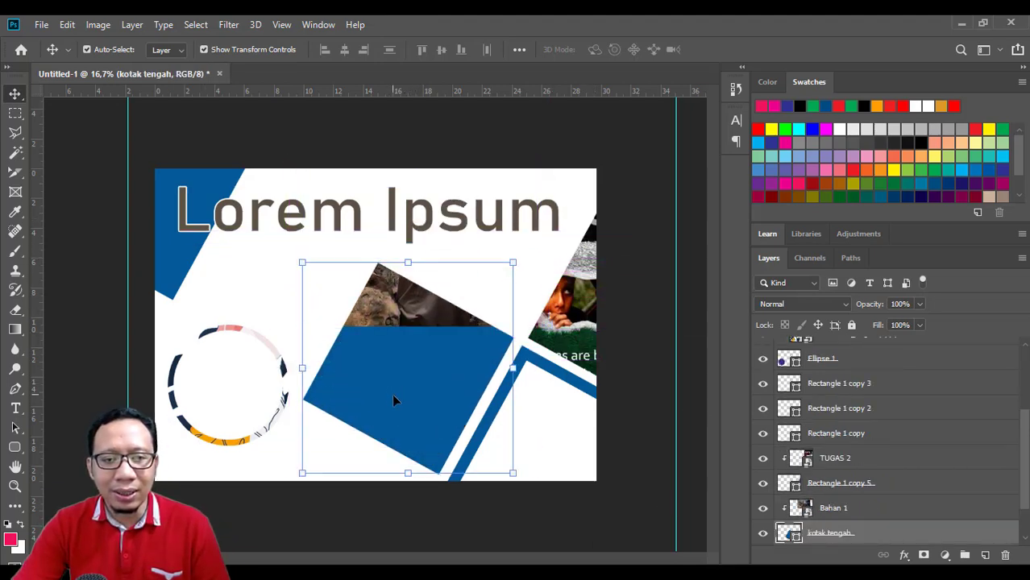
drag(391, 393, 405, 344)
click(619, 163)
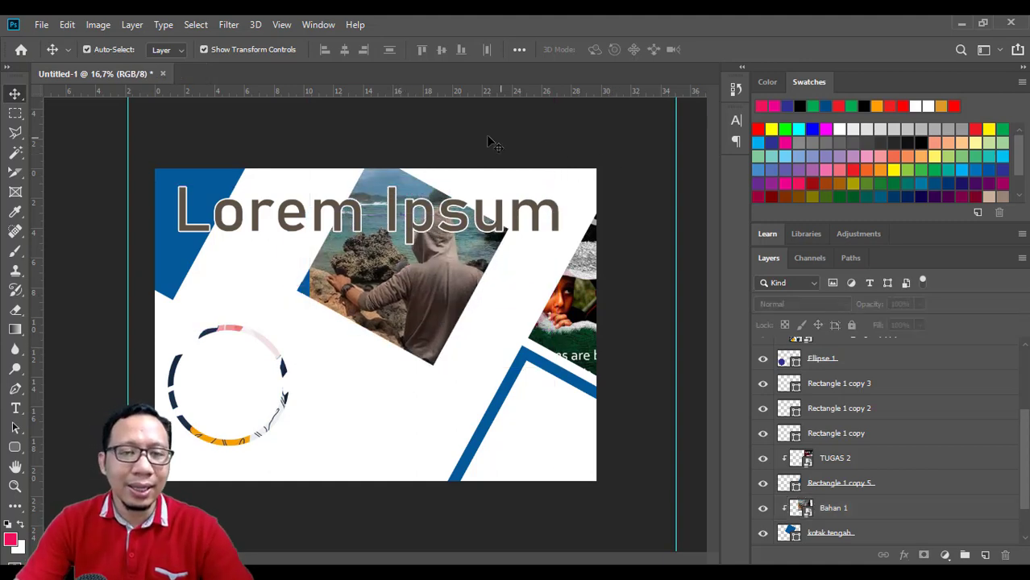
Add a Bevel & Emboss effect to the "Lorem Ipsum" heading alongside its Stroke
click(417, 215)
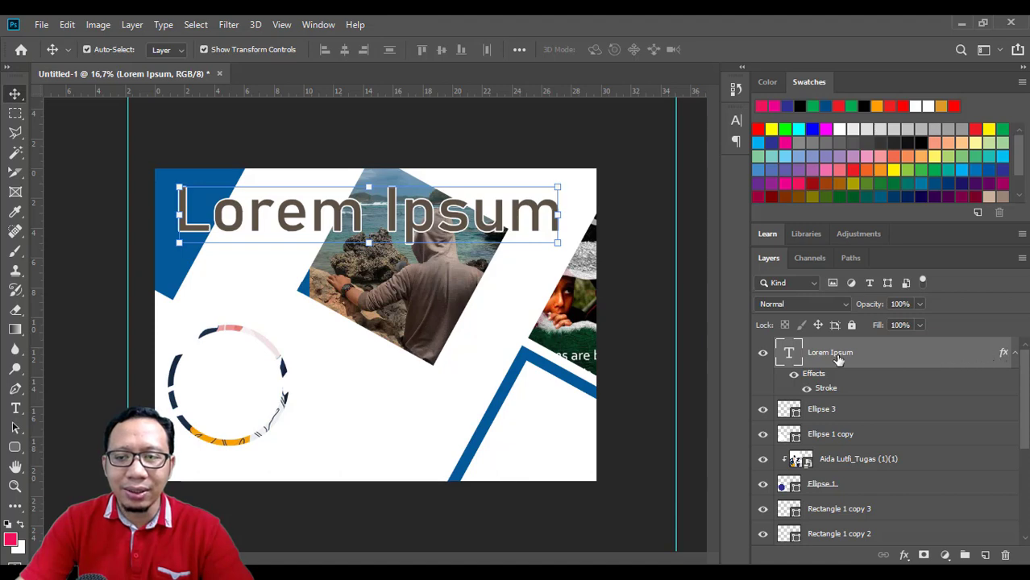
double_click(830, 390)
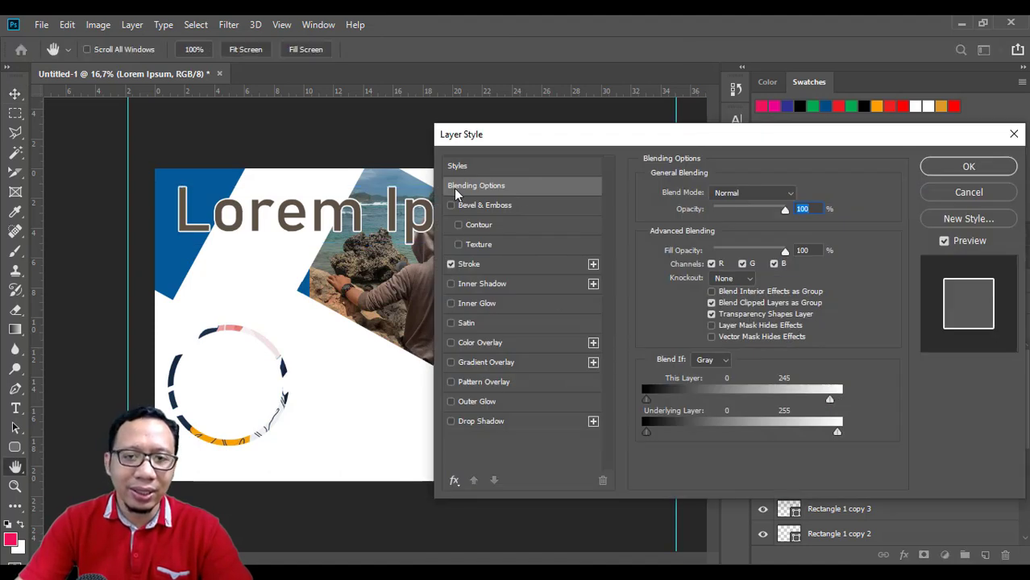
click(1014, 134)
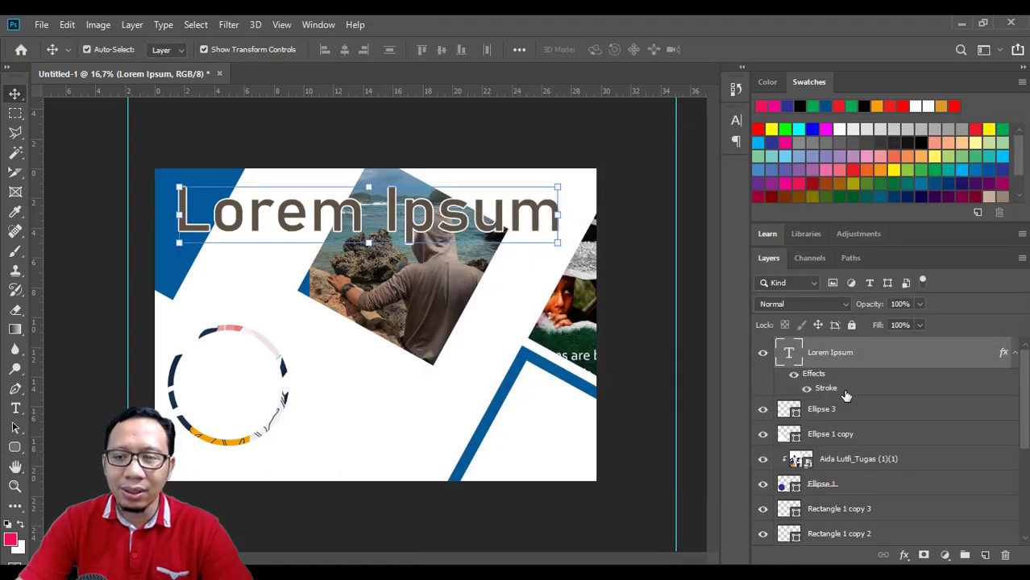
double_click(822, 389)
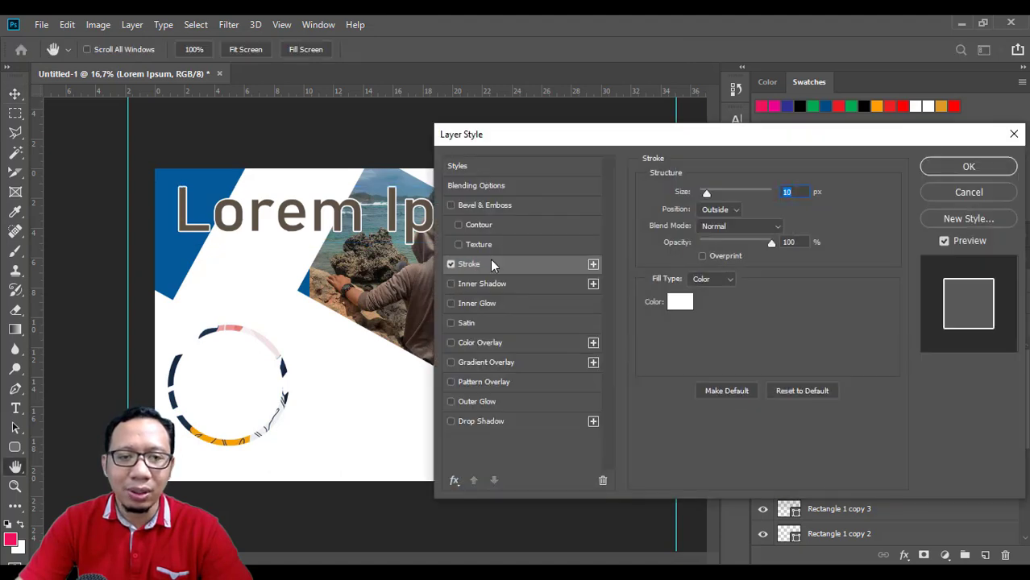
drag(494, 141, 666, 156)
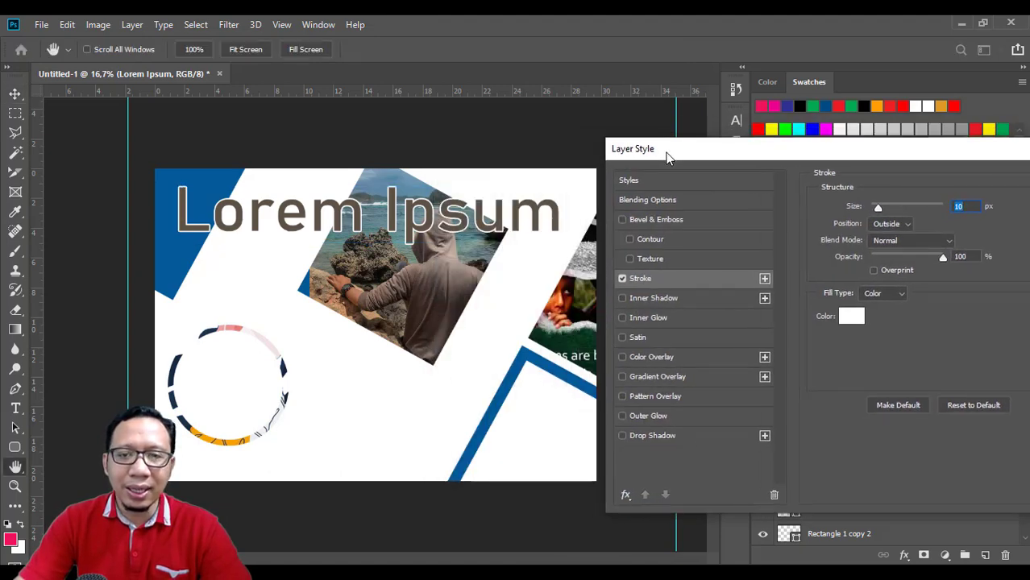
click(622, 220)
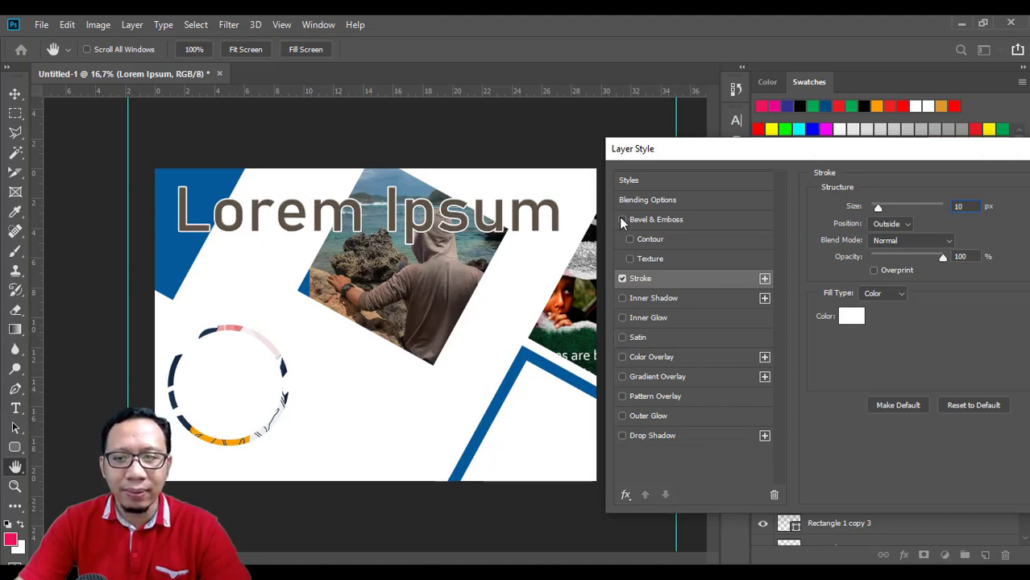
click(622, 220)
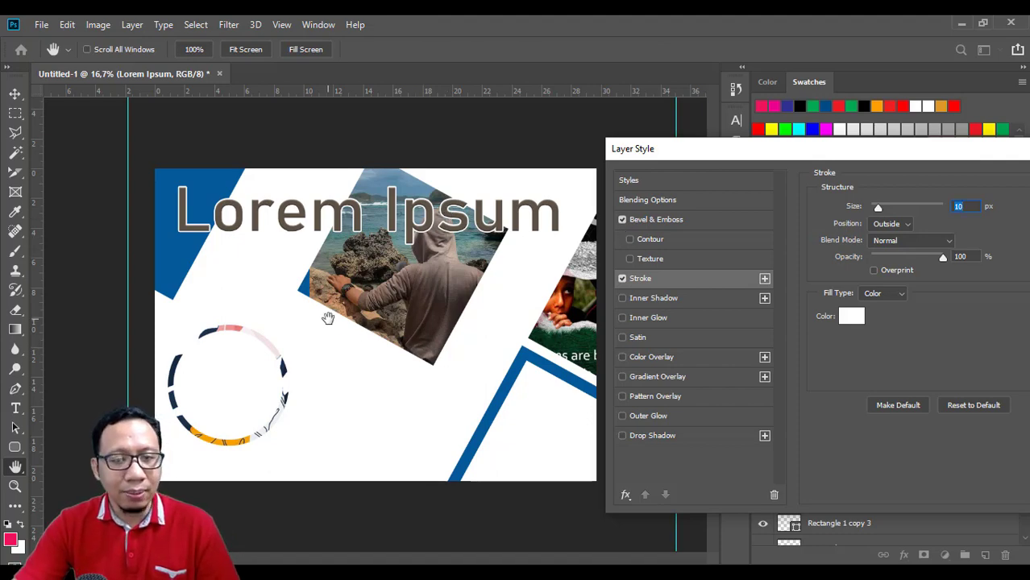
drag(746, 152, 526, 152)
click(912, 181)
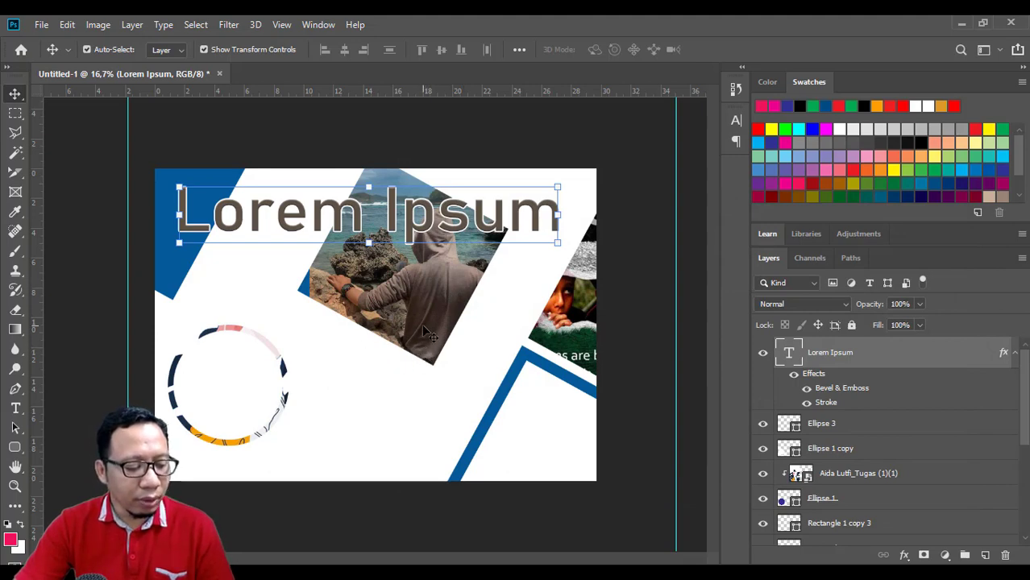
Set the heading's Bevel & Emboss depth to 261% and its size to 6 px
key(z)
drag(225, 198, 326, 189)
key(v)
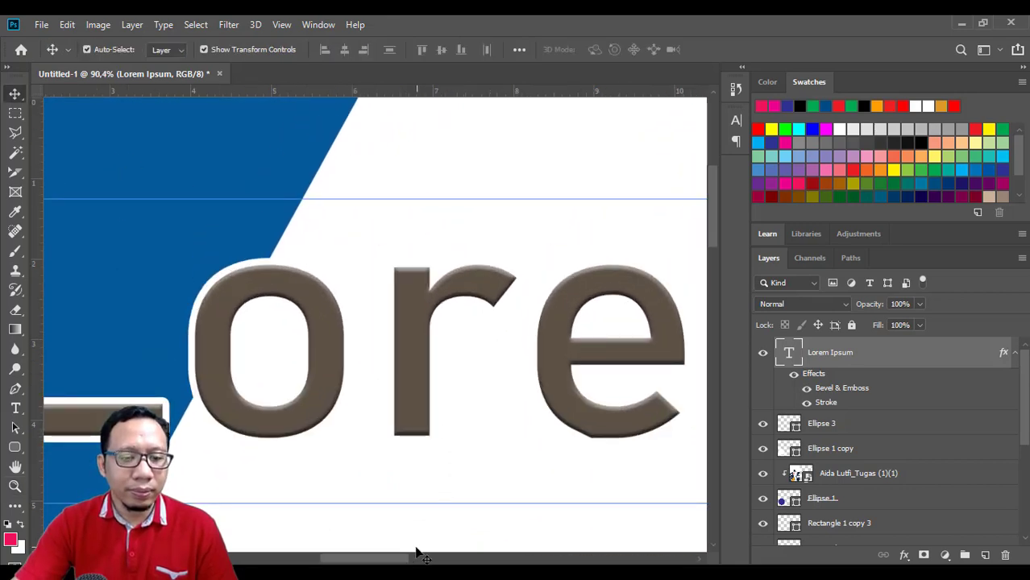
scroll(418, 553, left, 4)
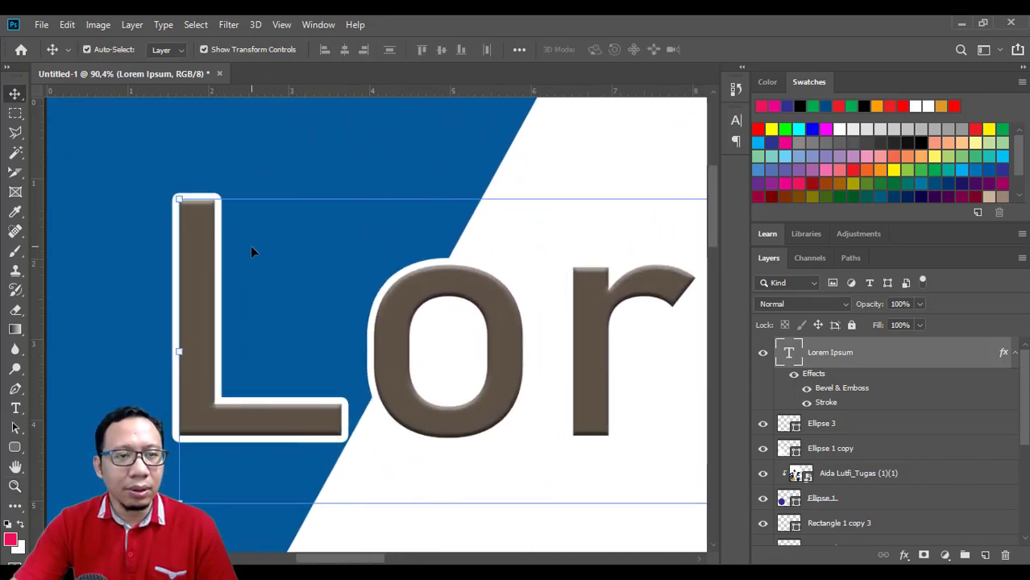
double_click(825, 405)
drag(618, 147, 761, 138)
click(545, 209)
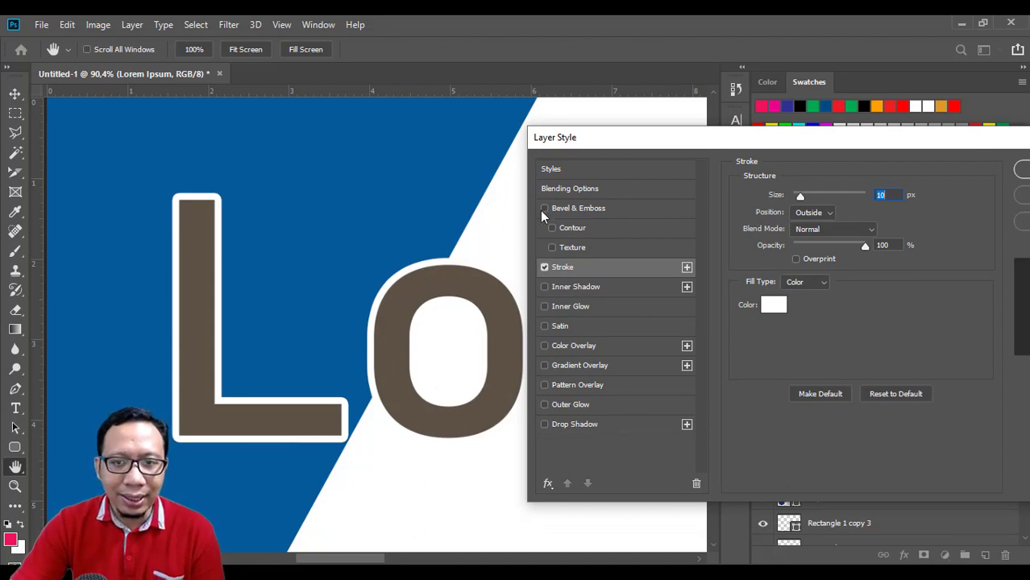
click(545, 209)
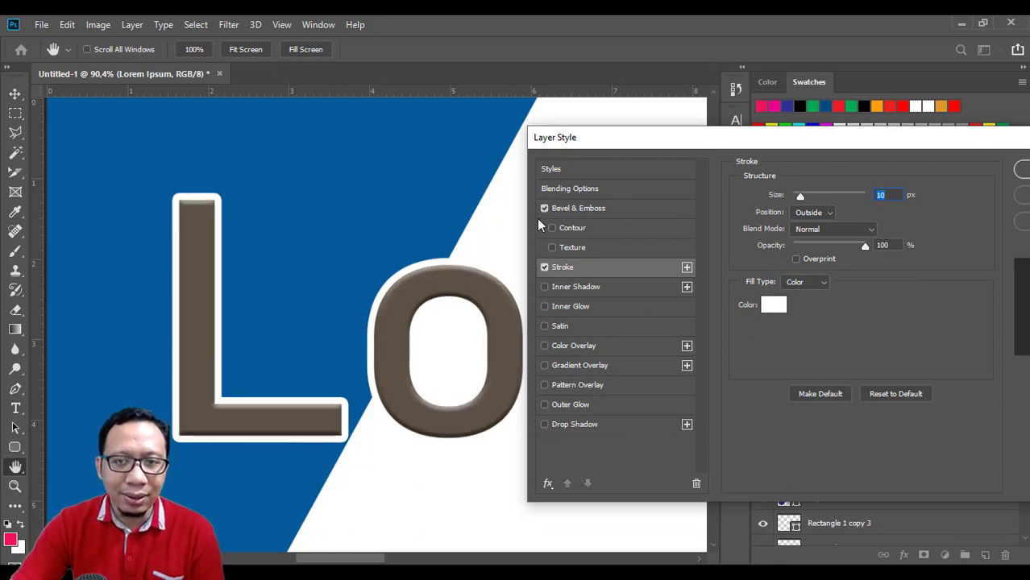
click(580, 209)
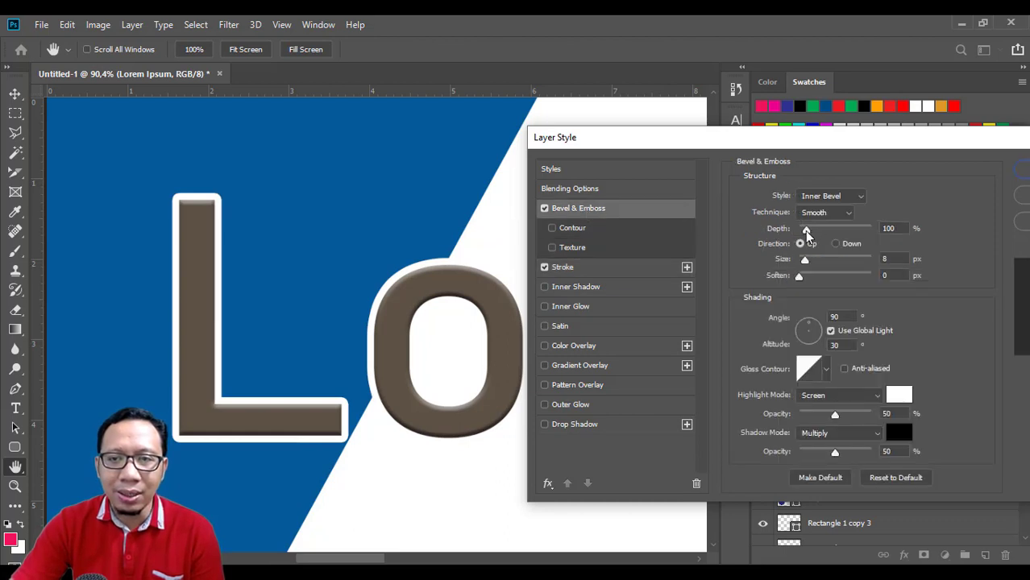
mouse_move(807, 232)
mouse_down()
mouse_move(839, 235)
mouse_move(812, 233)
mouse_move(813, 260)
mouse_move(804, 260)
mouse_up()
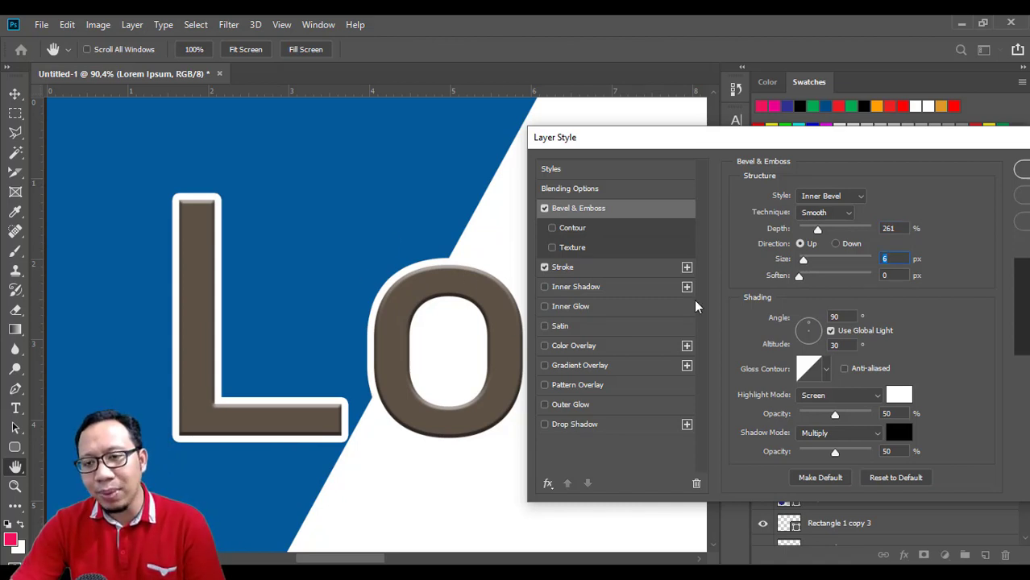
Add an Inner Shadow to the heading with a size of 123 px
click(575, 287)
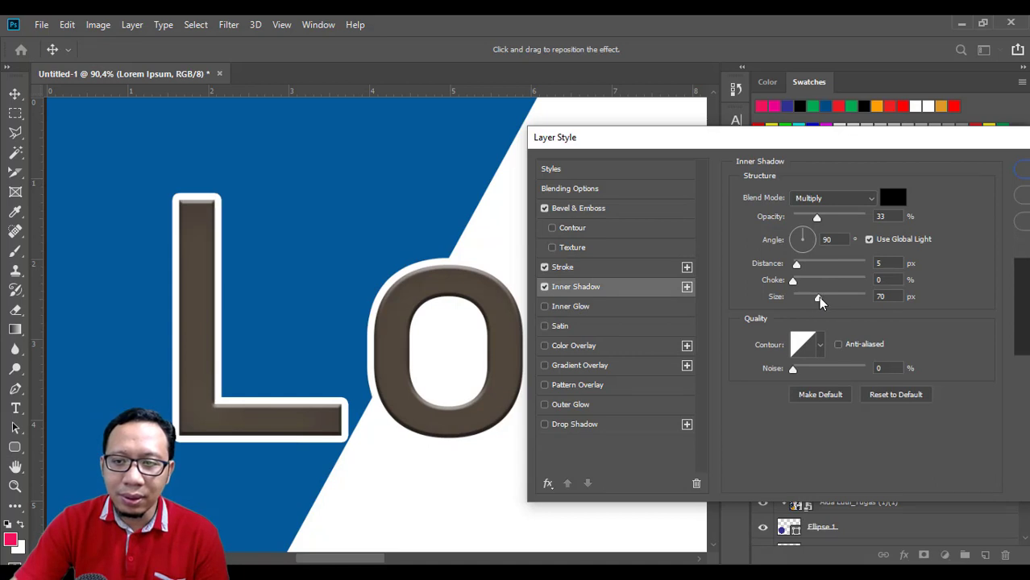
drag(820, 301, 834, 301)
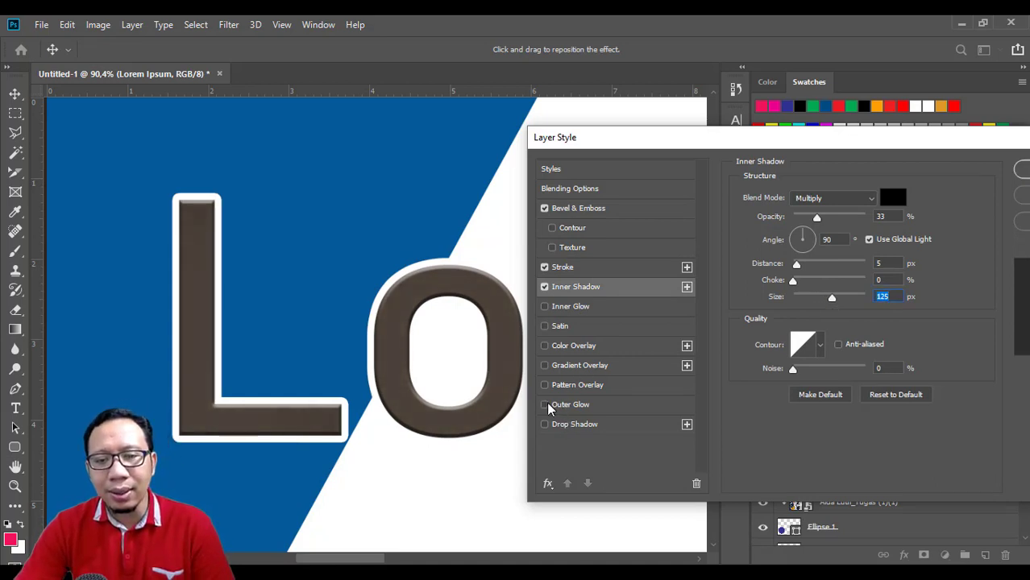
key(Down)
key(Down)
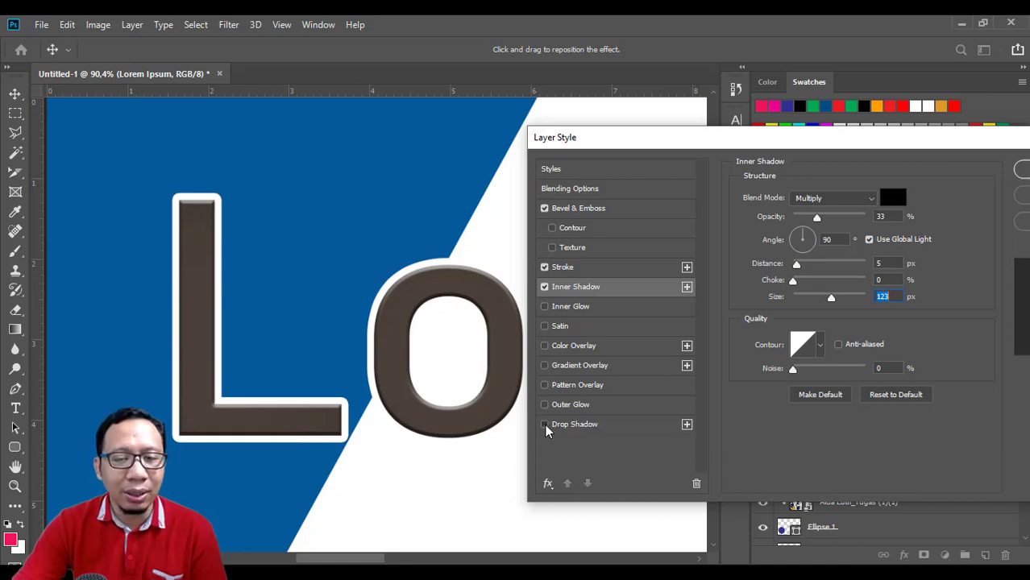
Add a Drop Shadow to the heading with a size of 95 px
click(545, 425)
click(572, 425)
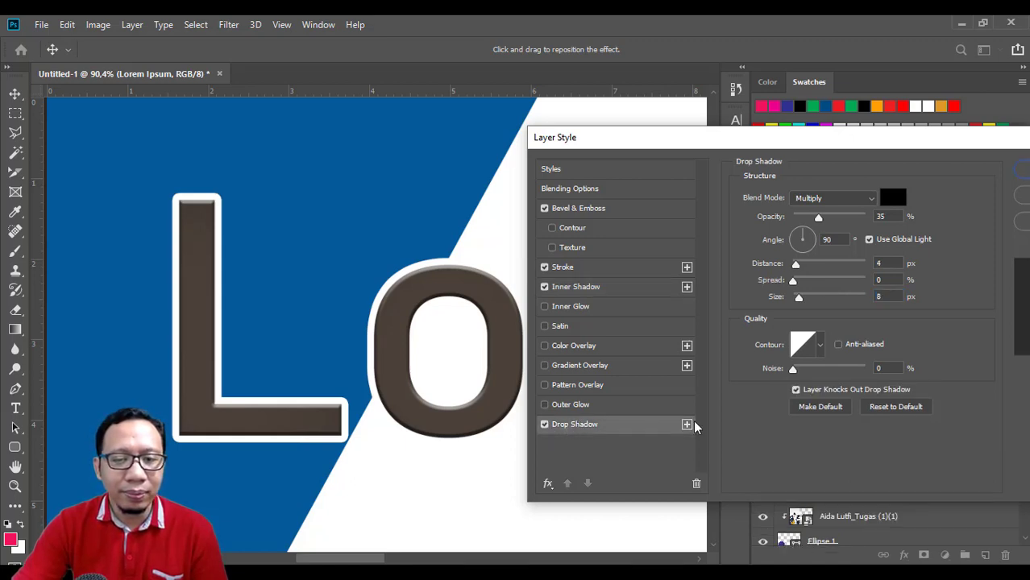
drag(796, 298, 821, 297)
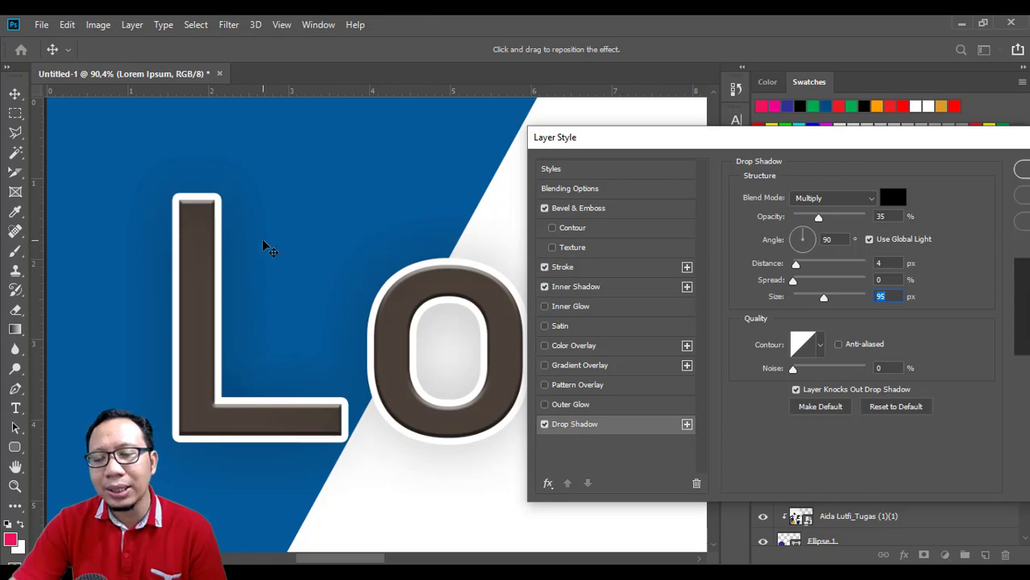
Try white (ffffff) as the heading's Drop Shadow color
drag(888, 138, 846, 126)
click(851, 185)
text(ffffff)
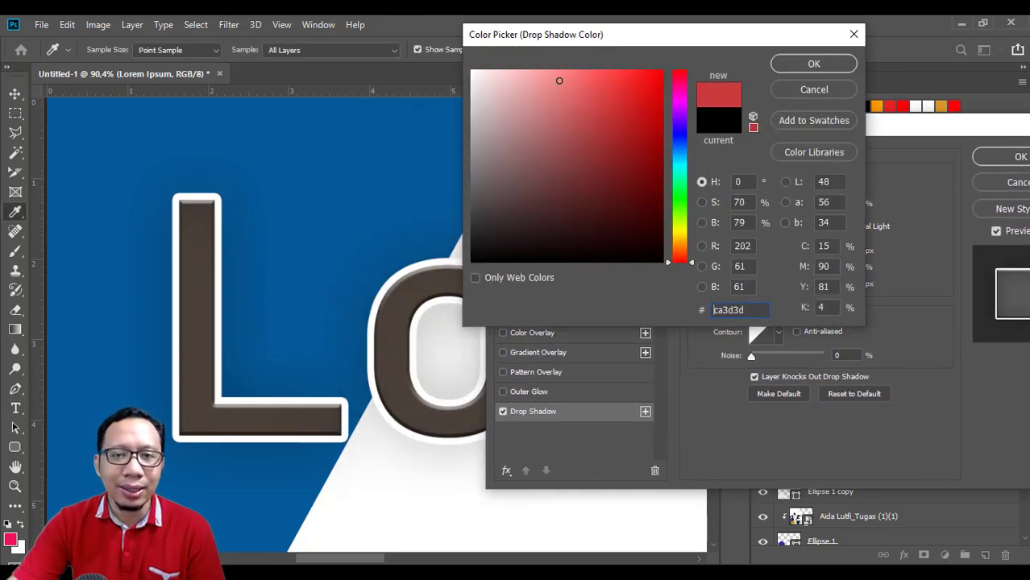
click(793, 66)
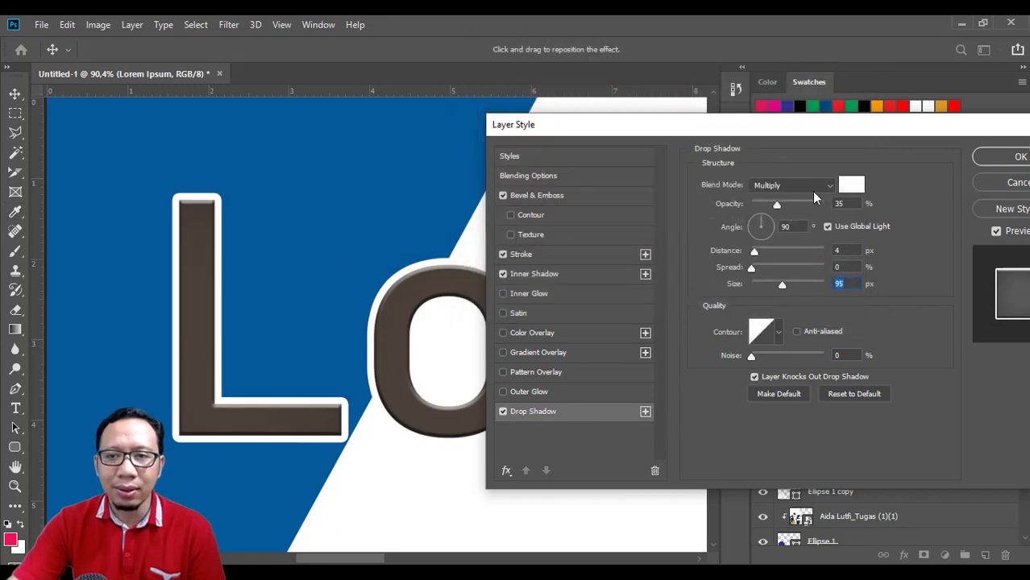
Set the heading's Drop Shadow size to 180 px and its color to black (000000), and apply the layer styles
drag(782, 284, 805, 285)
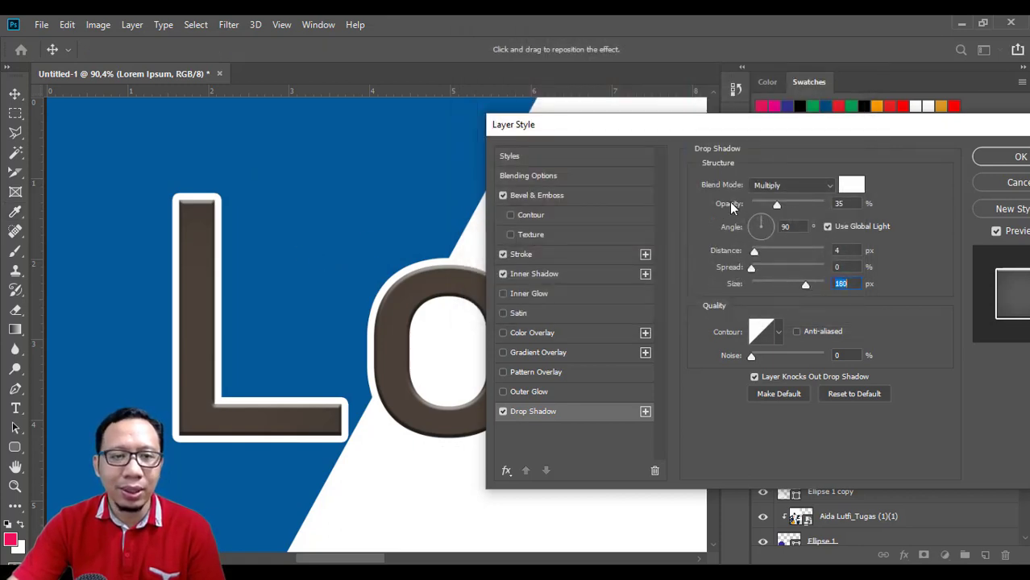
click(851, 186)
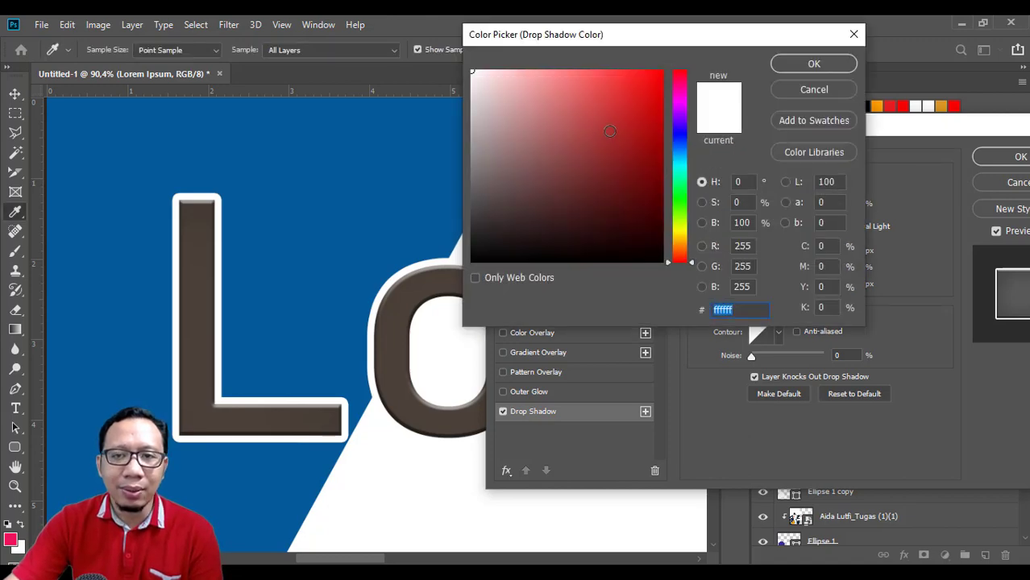
text(000000)
click(814, 62)
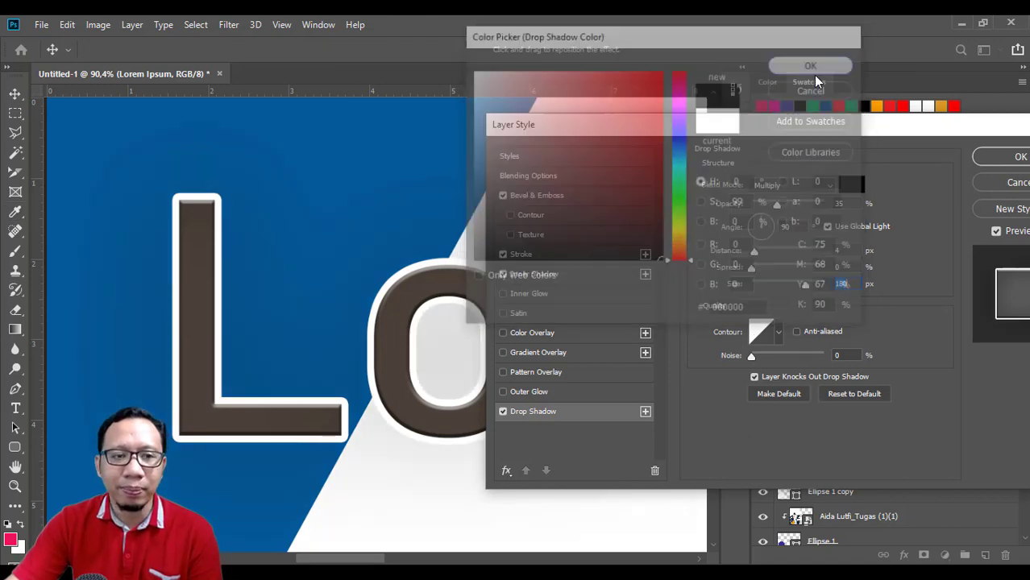
key(Return)
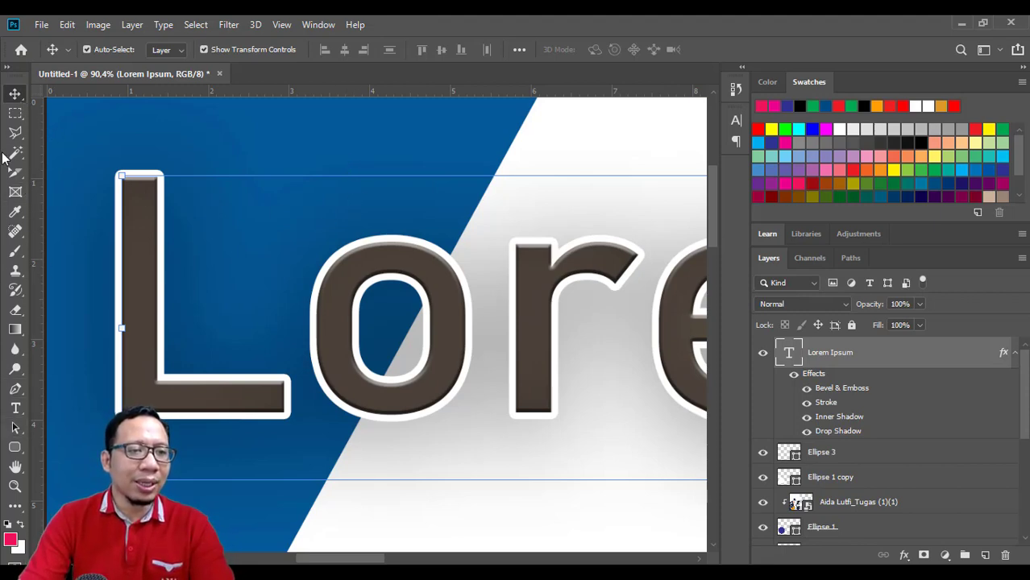
click(15, 487)
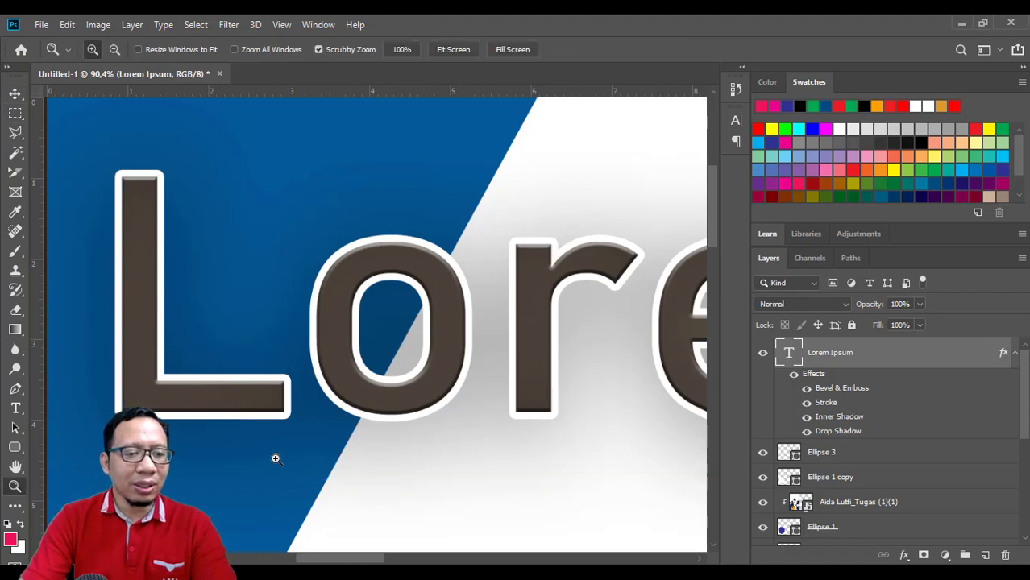
alt+click(379, 394)
scroll(517, 438, right, 5)
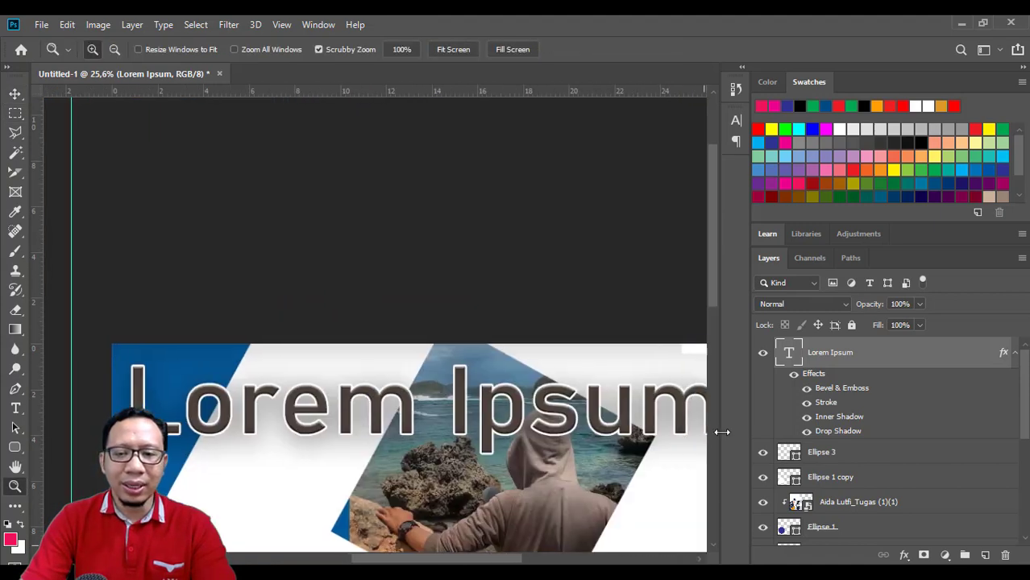
drag(710, 300, 712, 362)
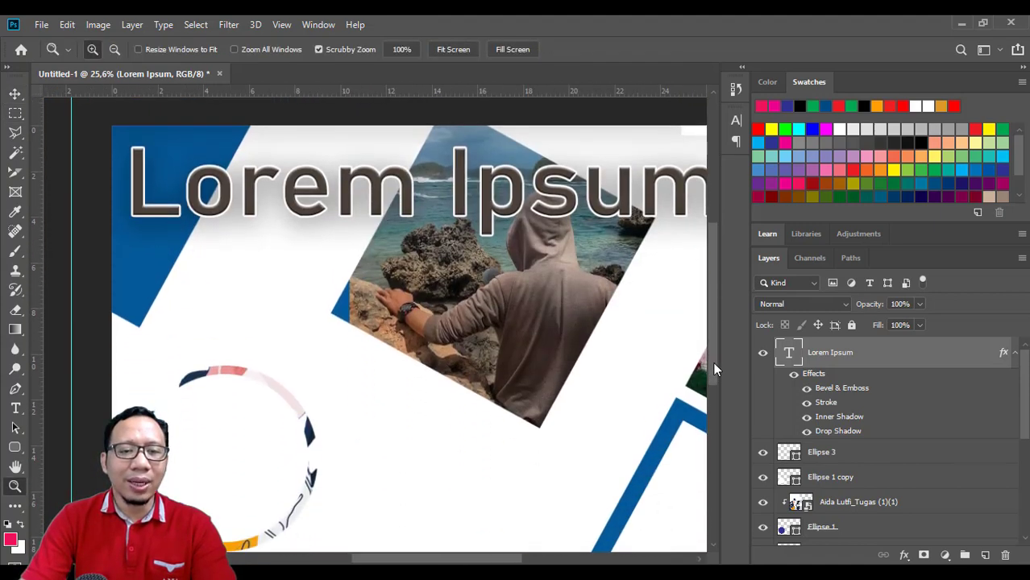